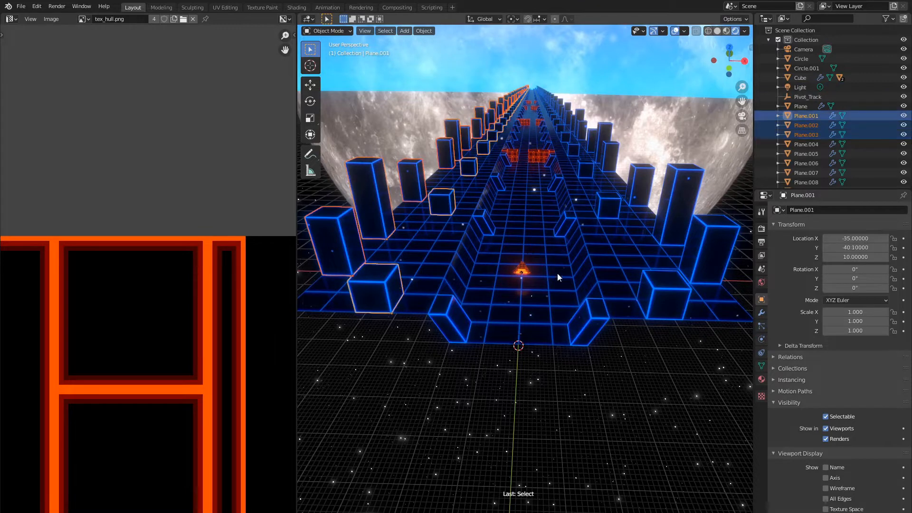
Parent the blue track, wall, tower and block objects to the Pivot_Track empty with Keep Transform
shift+click(448, 325)
shift+click(583, 323)
shift+click(673, 203)
shift+click(703, 245)
shift+click(667, 291)
shift+click(537, 315)
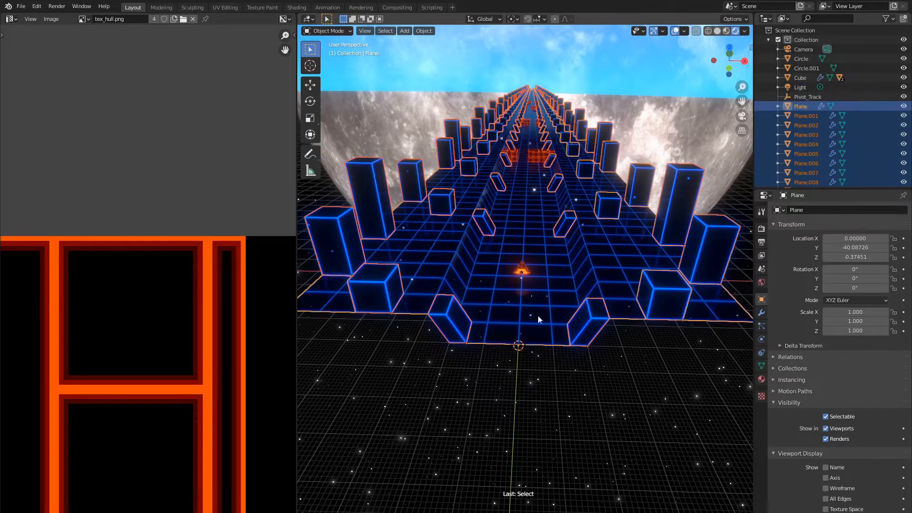
shift+click(520, 349)
key(ctrl+p)
click(525, 350)
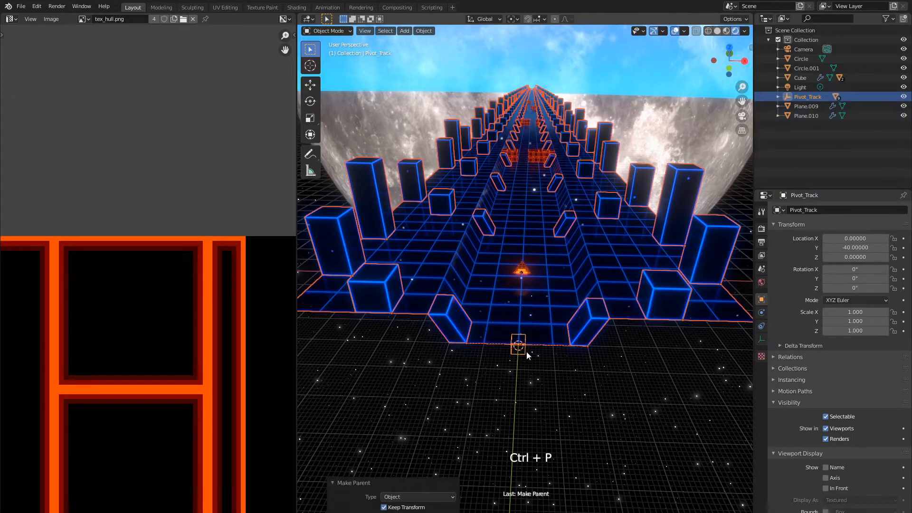
Select only Pivot_Track in top view and set the scene's end frame to 200
click(525, 352)
key(KP_7)
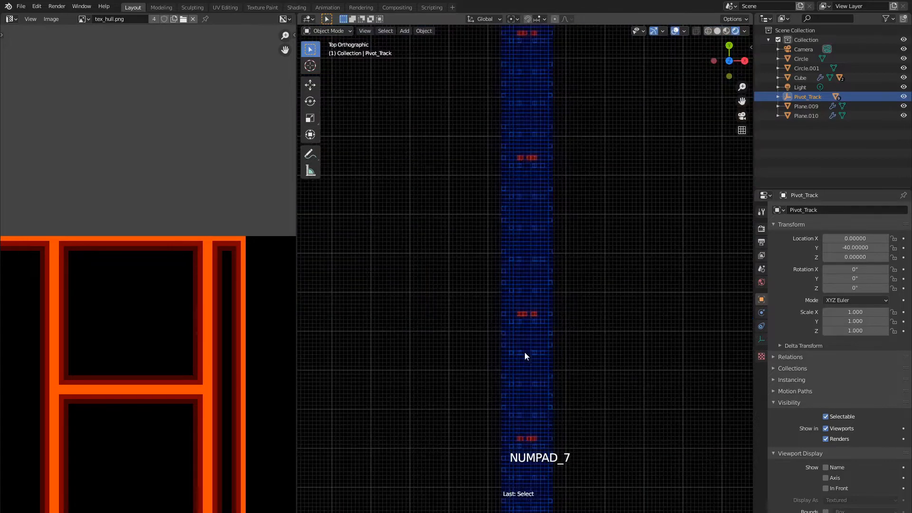
scroll(526, 316, up, 8)
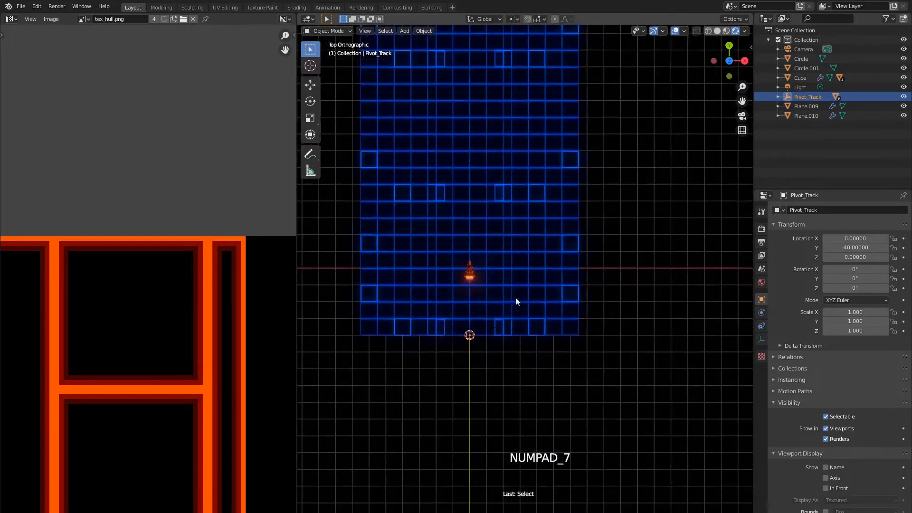
scroll(550, 258, up, 4)
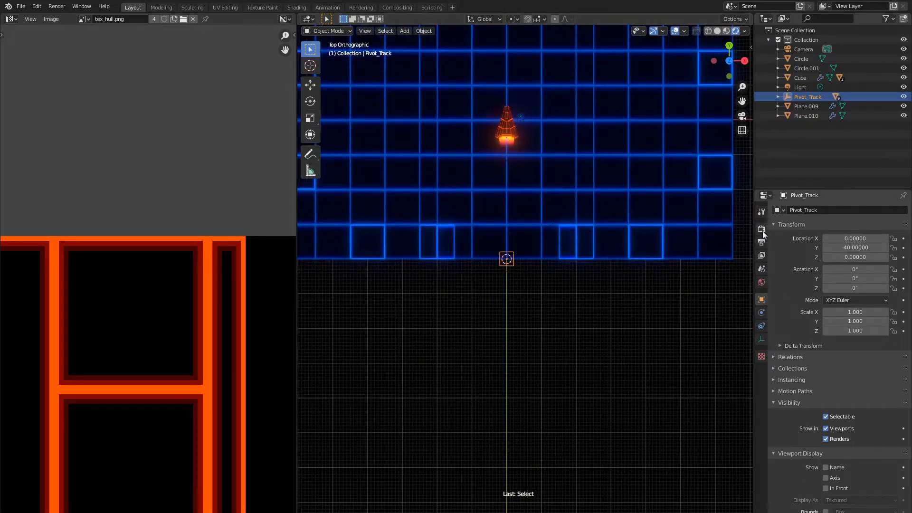
click(761, 242)
click(869, 304)
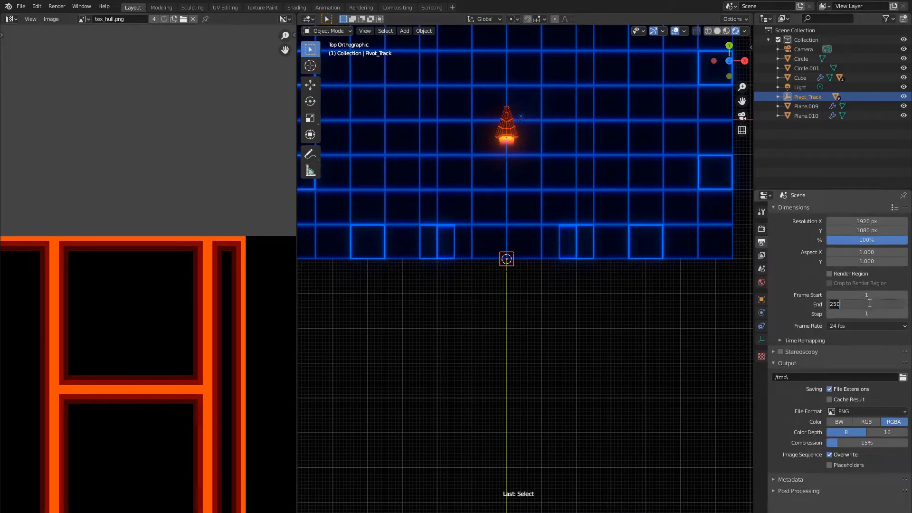
text(200)
key(Return)
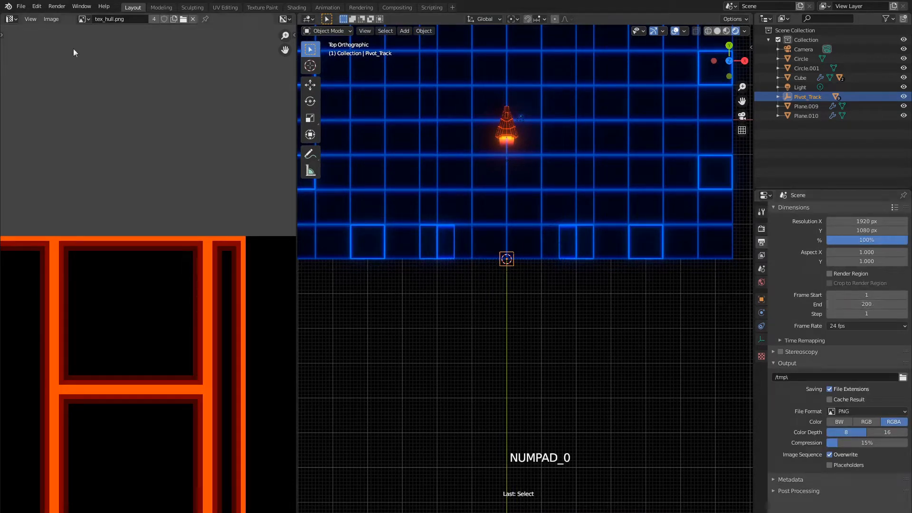
Change the image editor area to the Graph Editor and narrow its channel list
click(11, 19)
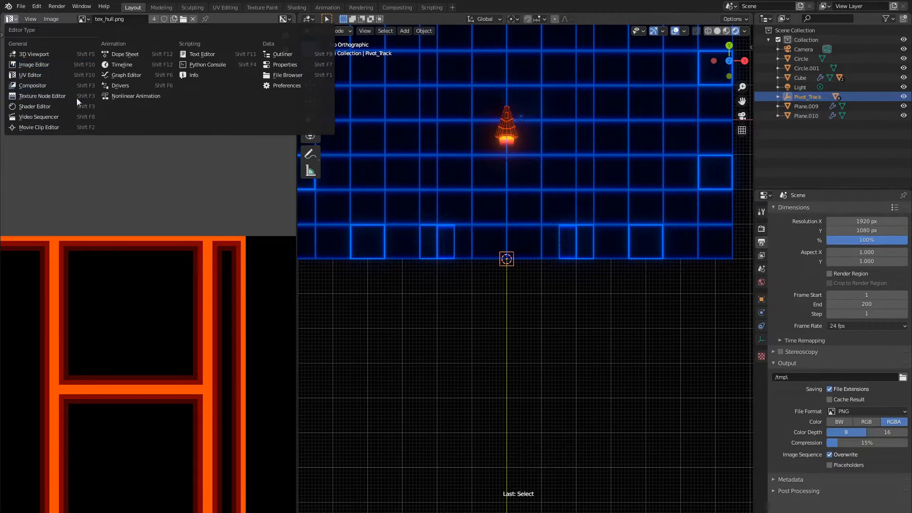
click(109, 76)
middle_drag(169, 248, 213, 228)
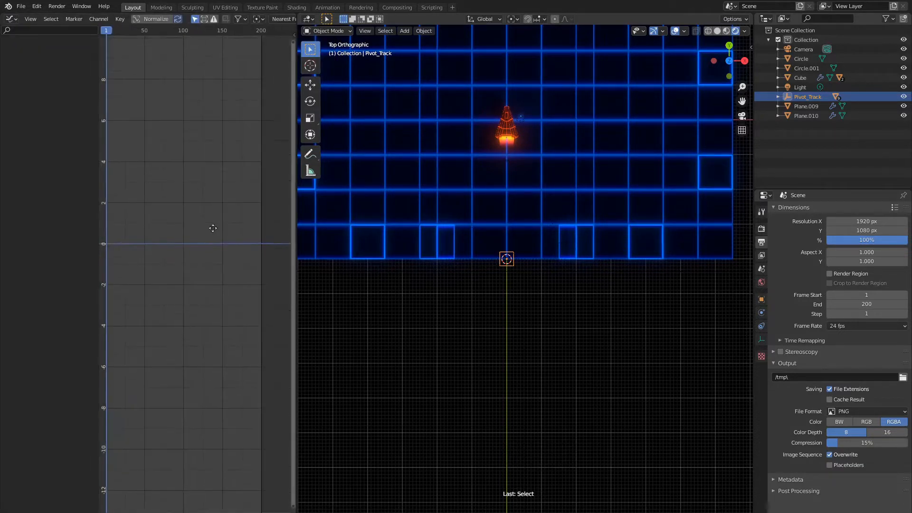
drag(98, 267, 69, 267)
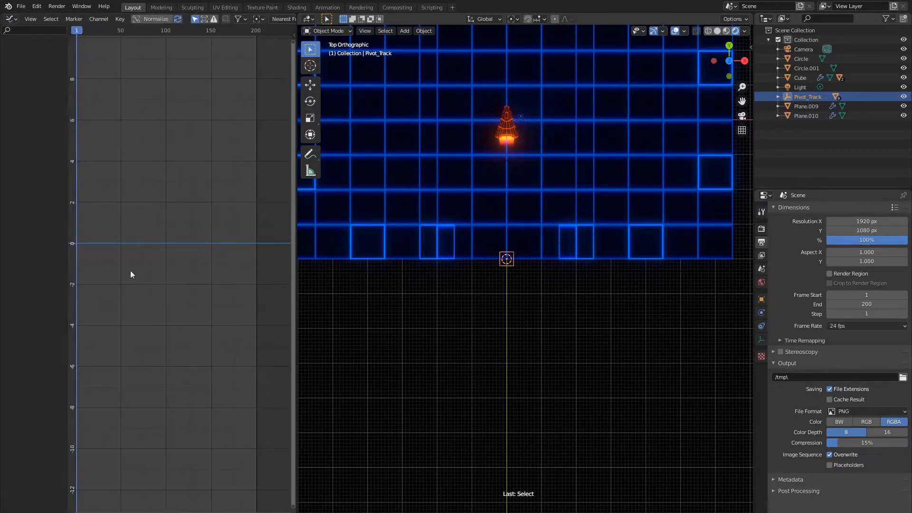
middle_drag(130, 270, 138, 266)
Insert a location keyframe for Pivot_Track at frame 1
key(shift+Right)
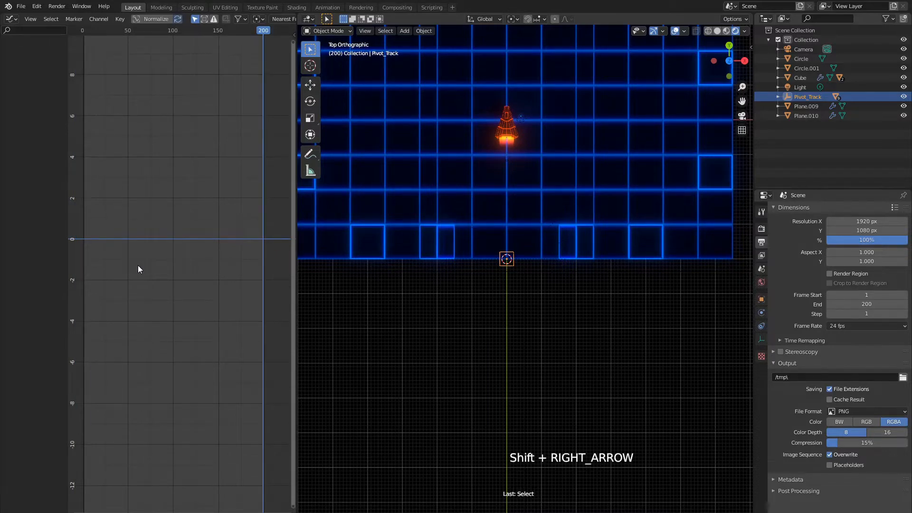
key(shift+Left)
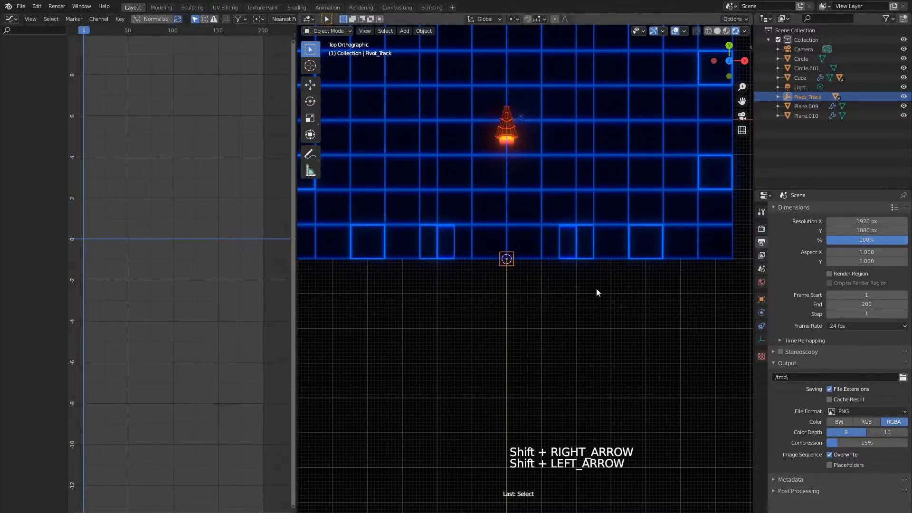
click(761, 299)
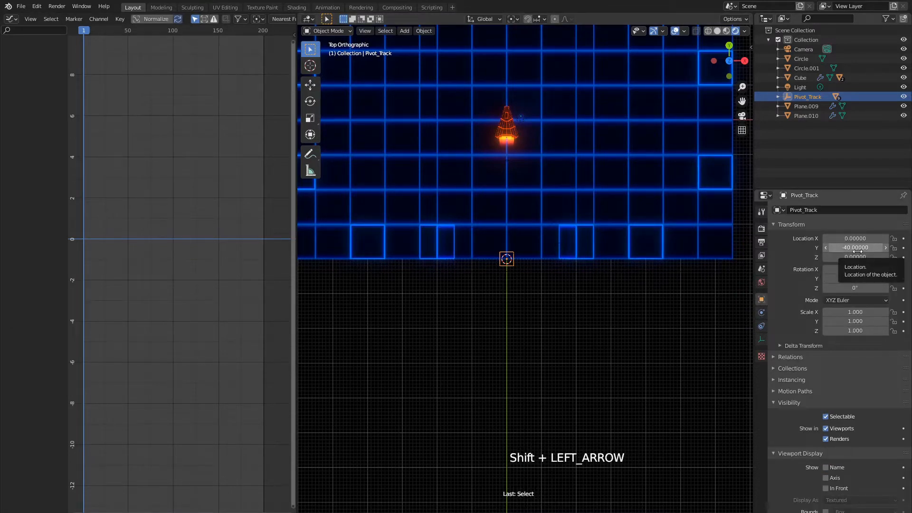
key(i)
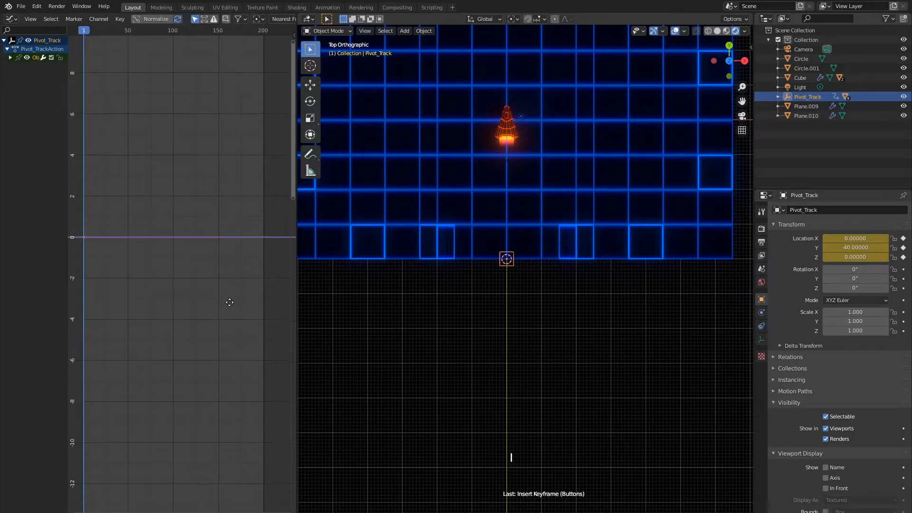
At frame 200, move Pivot_Track -640 along the Y axis and insert a location keyframe
key(shift+Right)
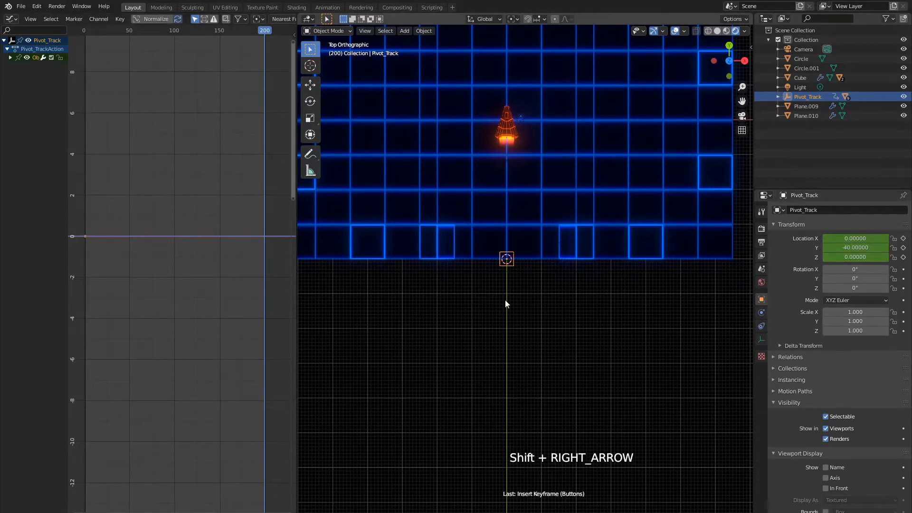
scroll(505, 304, down, 3)
shift+middle_drag(505, 304, 505, 238)
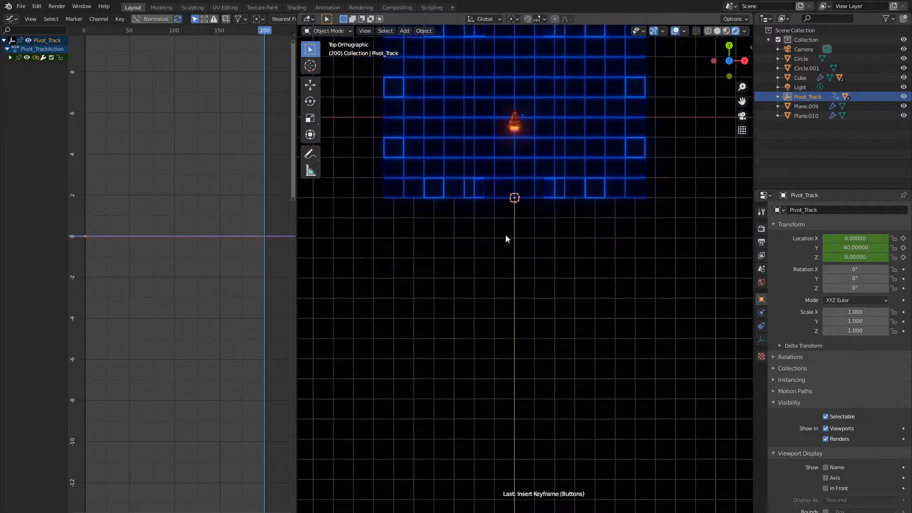
scroll(505, 238, down, 4)
key(g)
key(y)
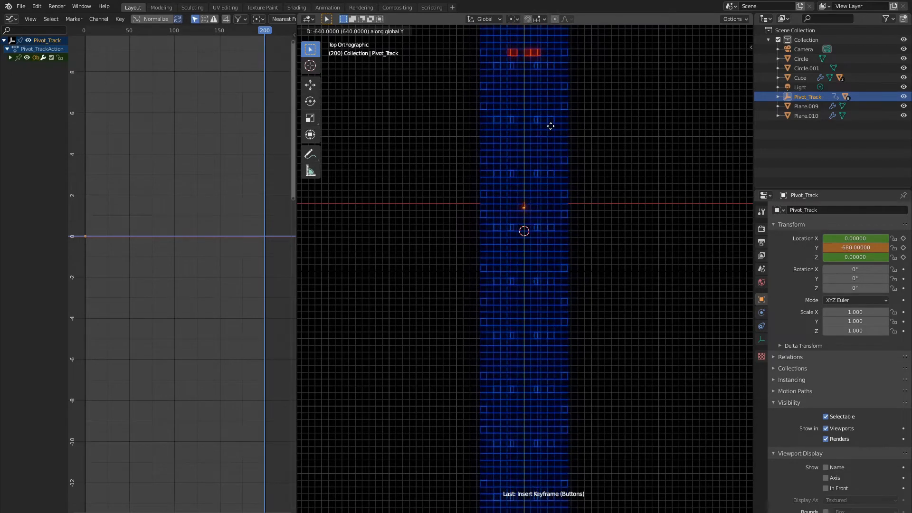
click(549, 122)
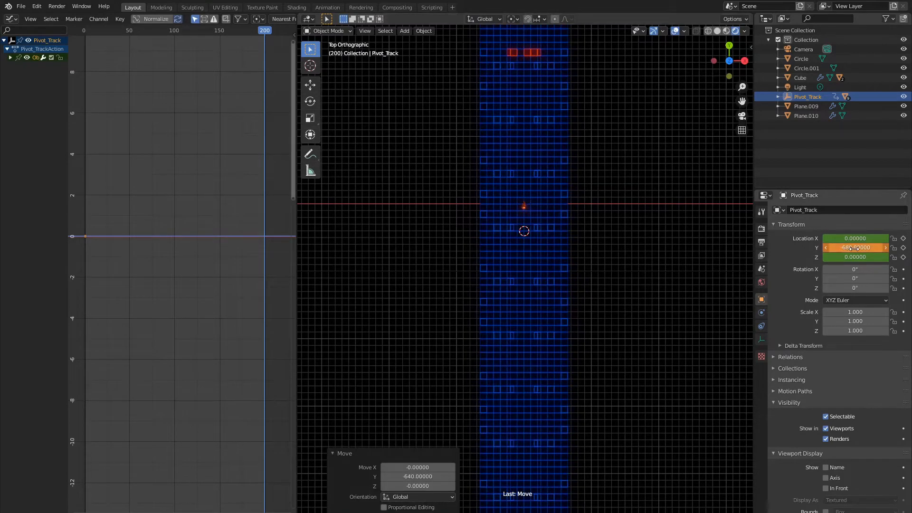
key(i)
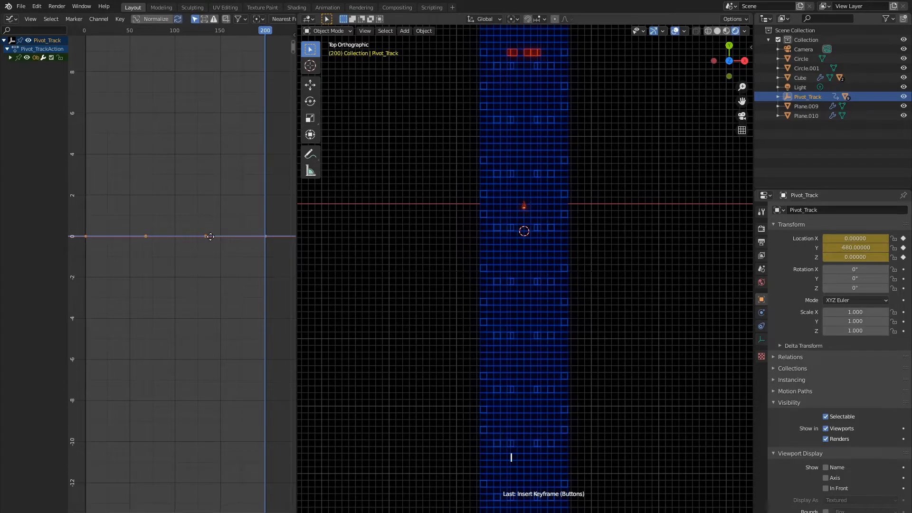
Expand Pivot_Track's location channels and set the Y Location keyframes to linear interpolation
middle_drag(211, 236, 222, 186)
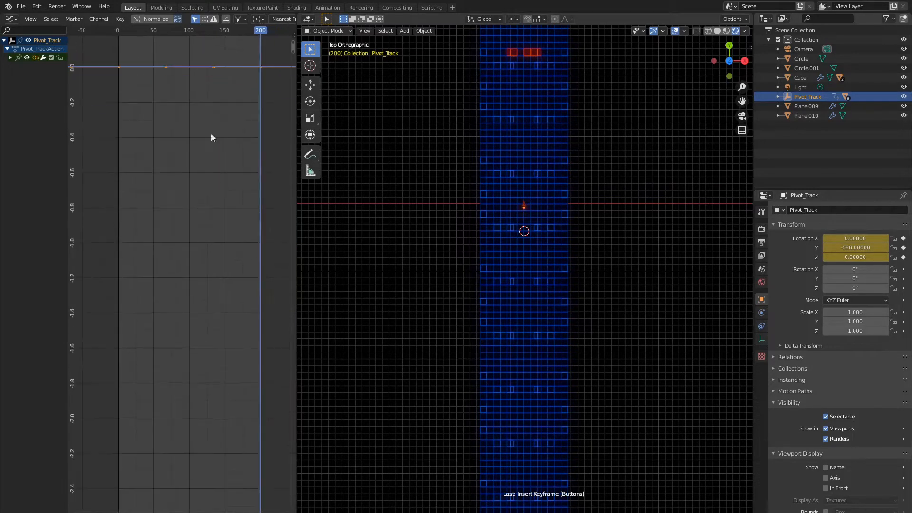
middle_drag(211, 133, 209, 216)
click(35, 58)
click(10, 57)
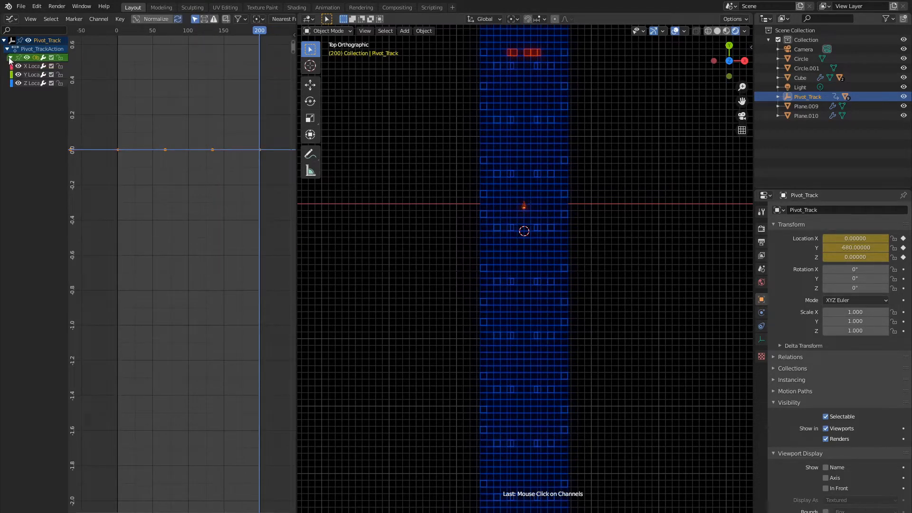
ctrl+middle_drag(170, 159, 165, 308)
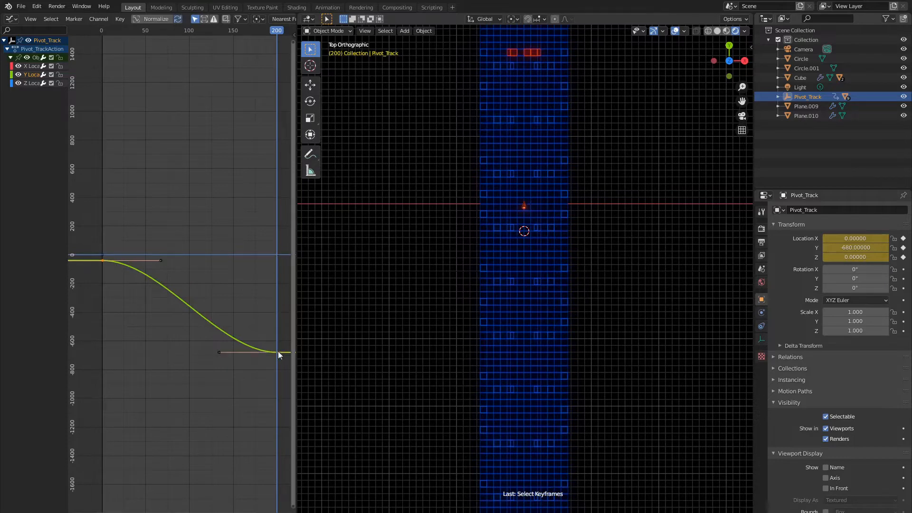
click(120, 19)
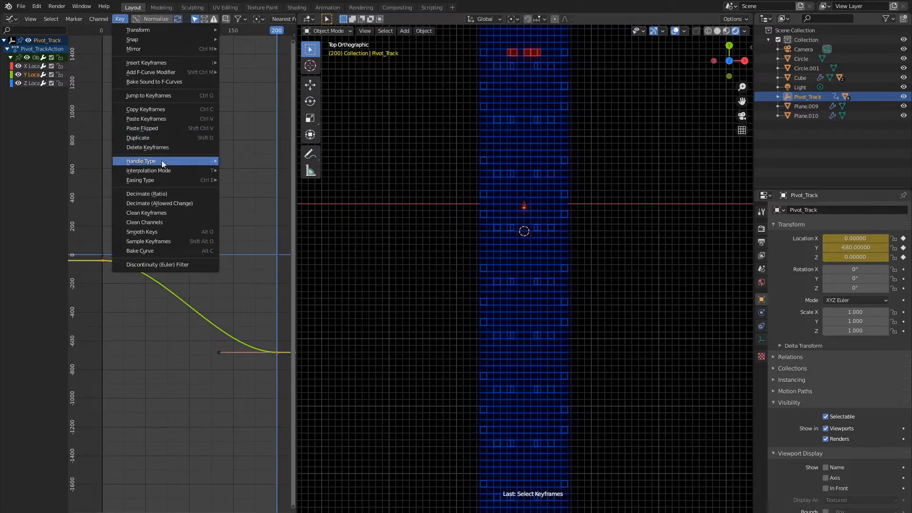
mouse_move(164, 169)
click(252, 191)
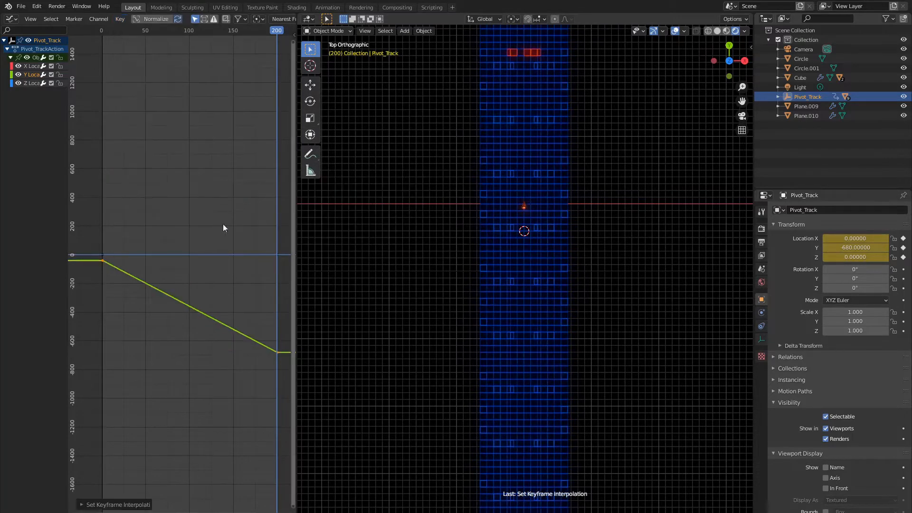
Play the track animation from frame 1 in top view, then return to the first frame
shift+middle_drag(525, 383, 540, 344)
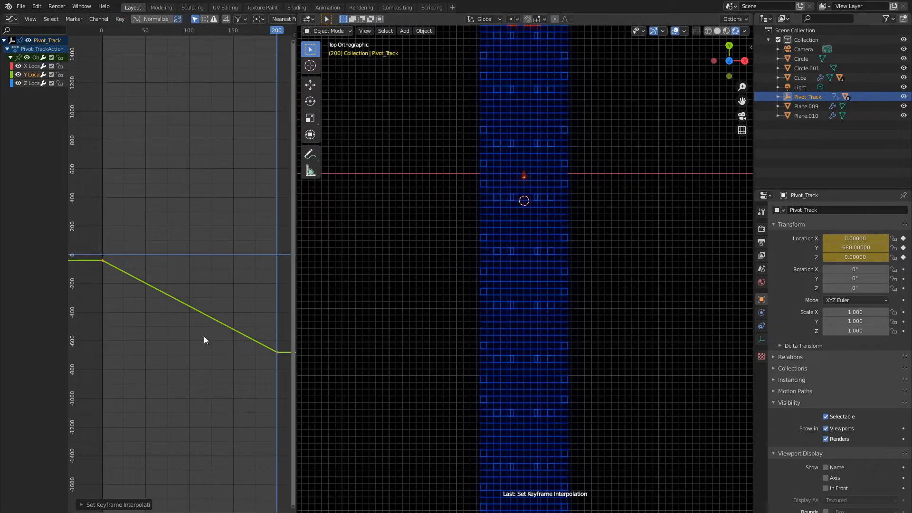
key(shift+Left)
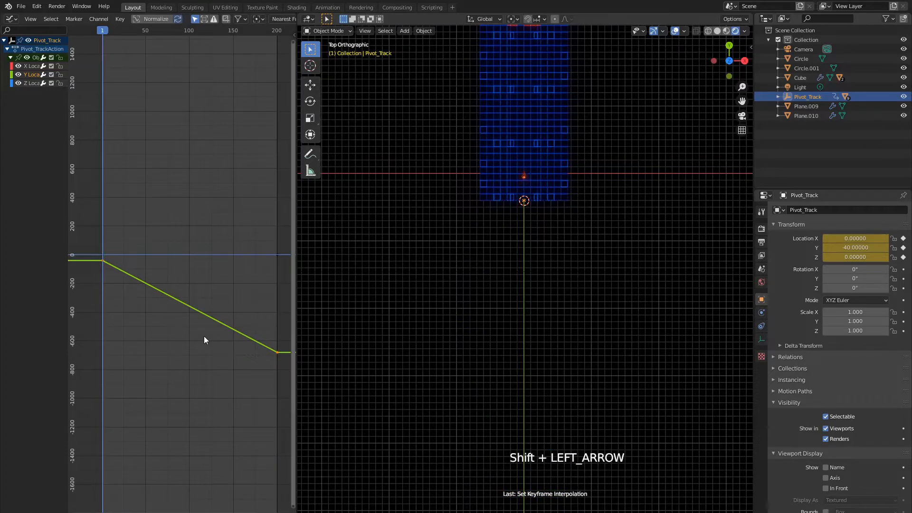
key(space)
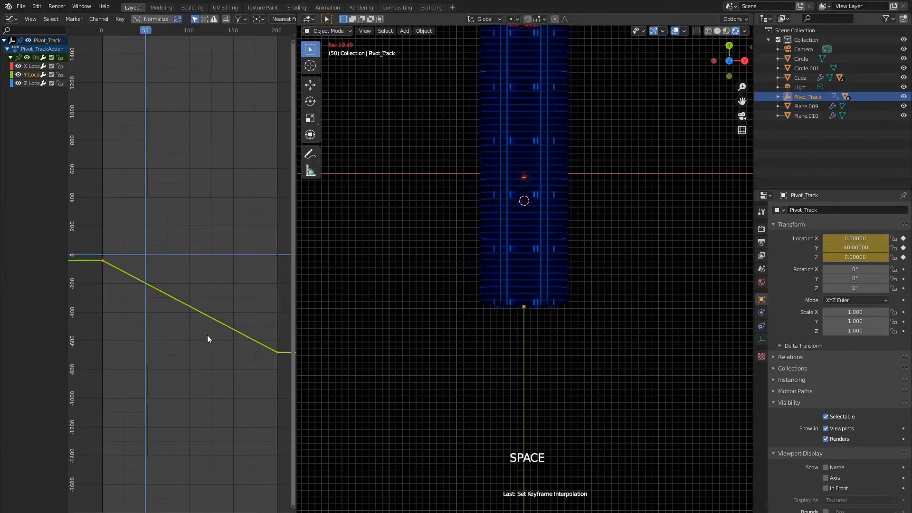
key(space)
key(shift+Left)
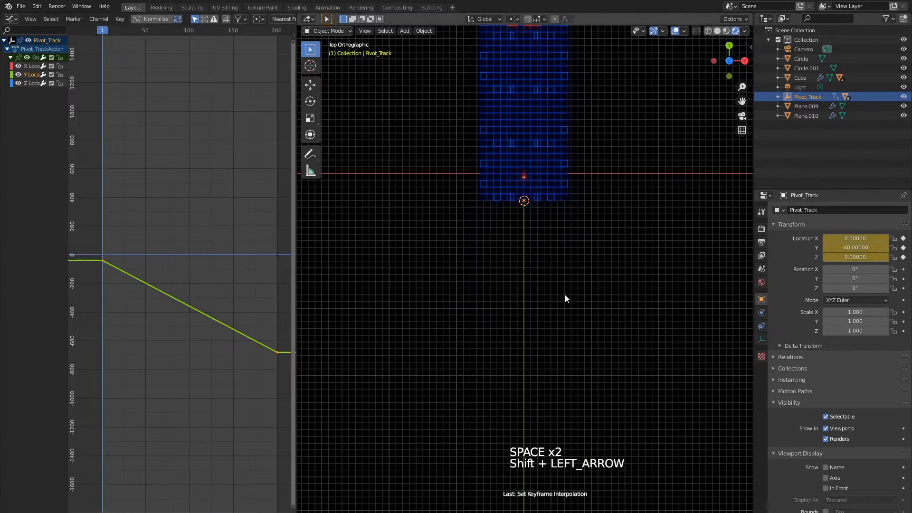
Preview the track animation through the camera and return to the first frame
key(KP_0)
key(space)
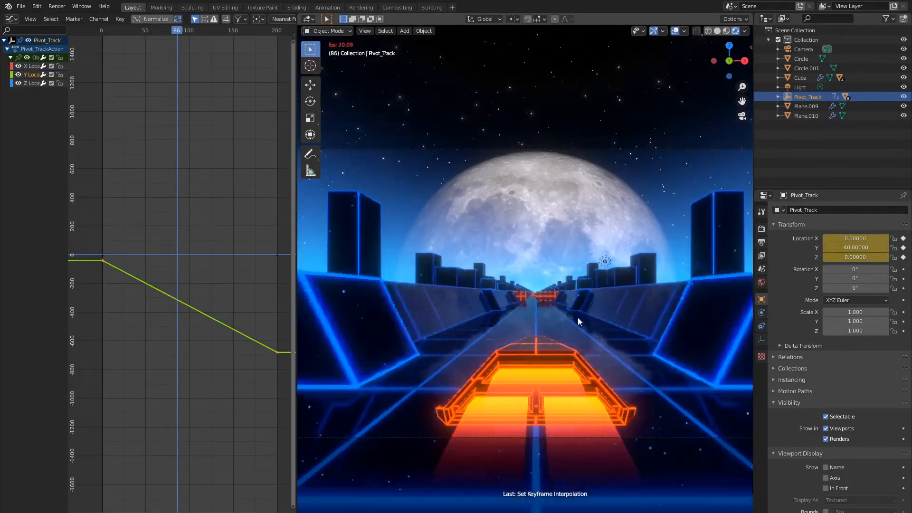
key(space)
key(shift+Left)
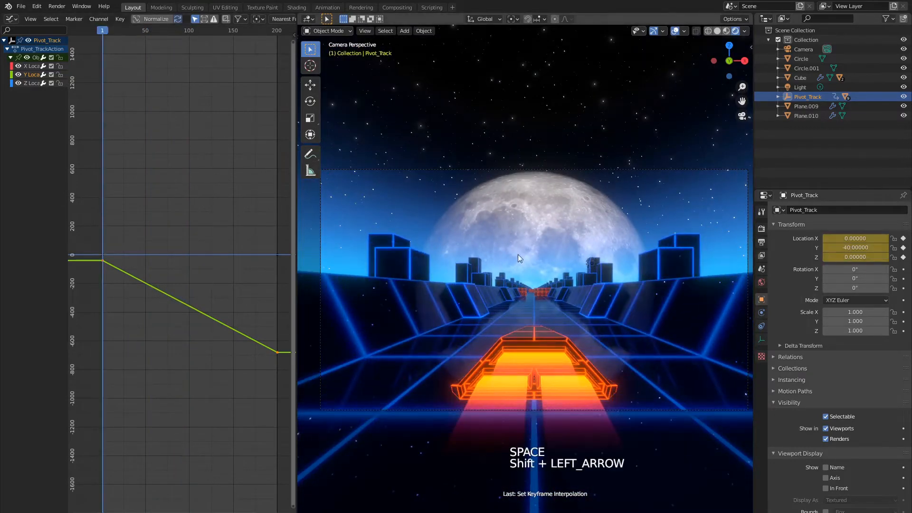
Parent the red obstacle objects Plane.009 and Plane.010 to Pivot_Track with Keep Transform
middle_drag(518, 254, 496, 189)
click(494, 174)
shift+click(504, 185)
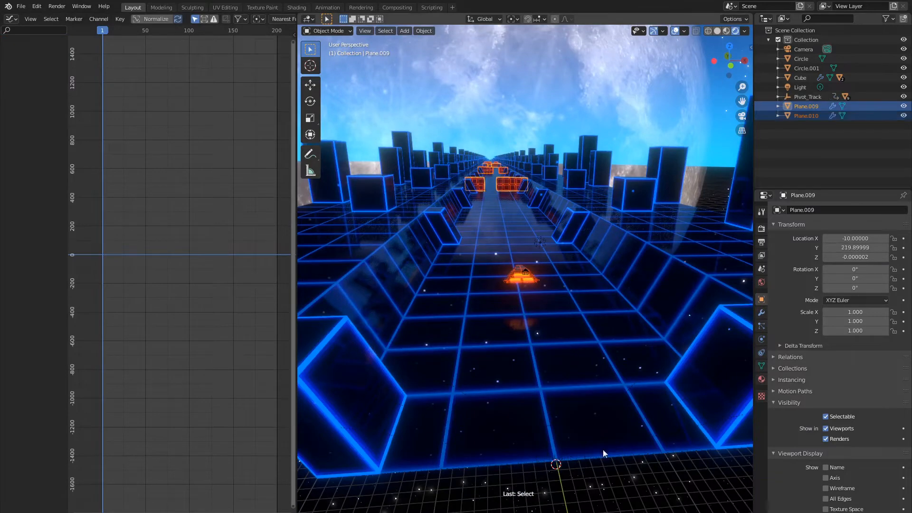
shift+middle_drag(602, 449, 581, 380)
shift+click(578, 378)
key(ctrl+p)
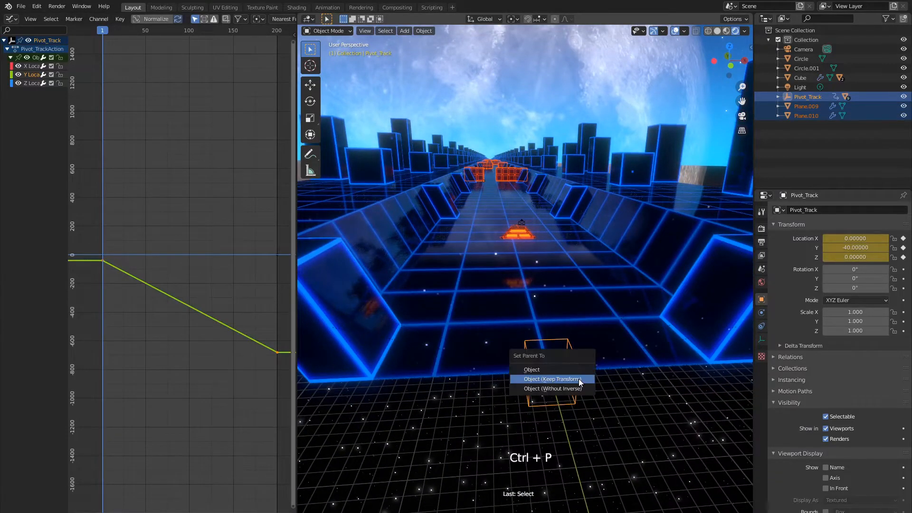
click(578, 378)
Play the animation from the camera view to check the obstacles' motion, and return to frame 1
key(KP_0)
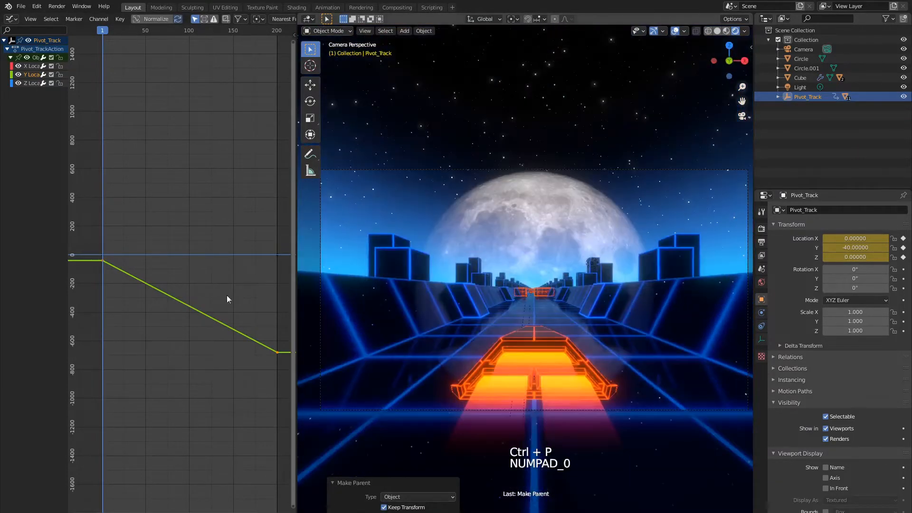
key(space)
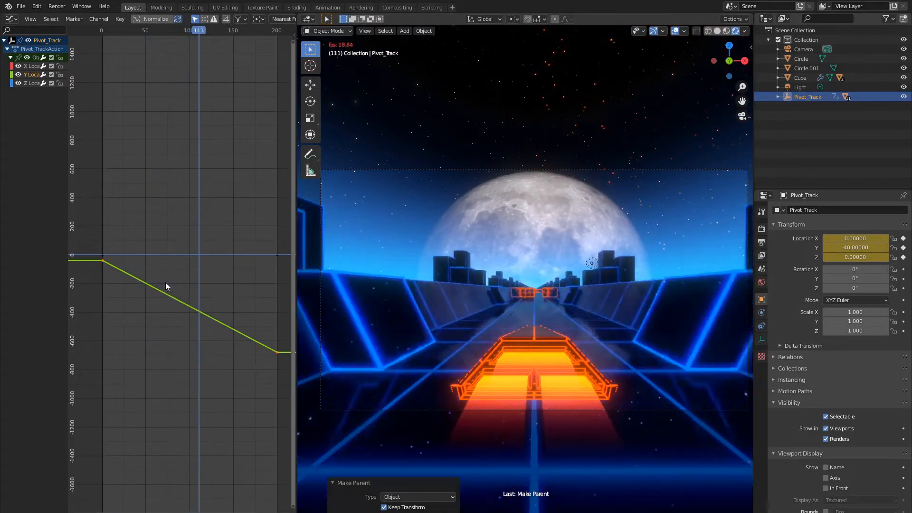
key(space)
key(shift+Left)
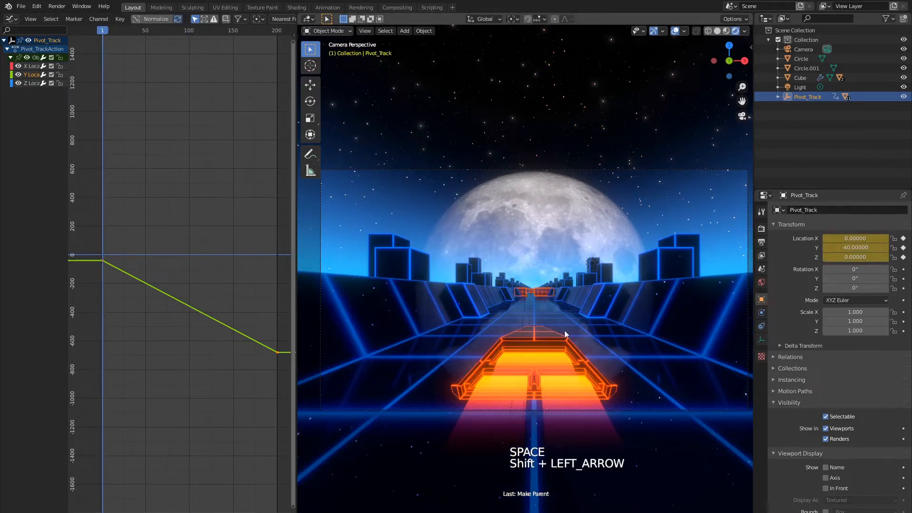
Snap the 3D cursor to the center of the fighter ship's Cube object in top view
key(KP_7)
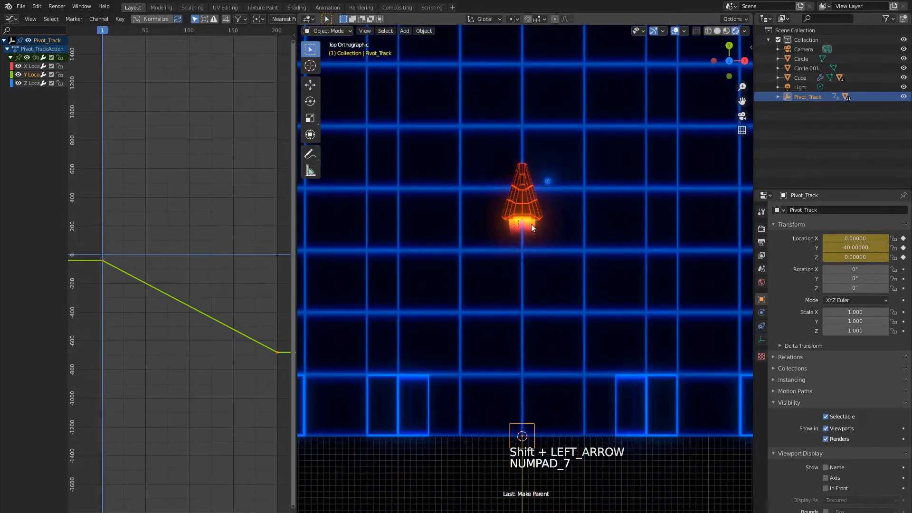
click(527, 197)
scroll(532, 228, up, 5)
key(shift+s)
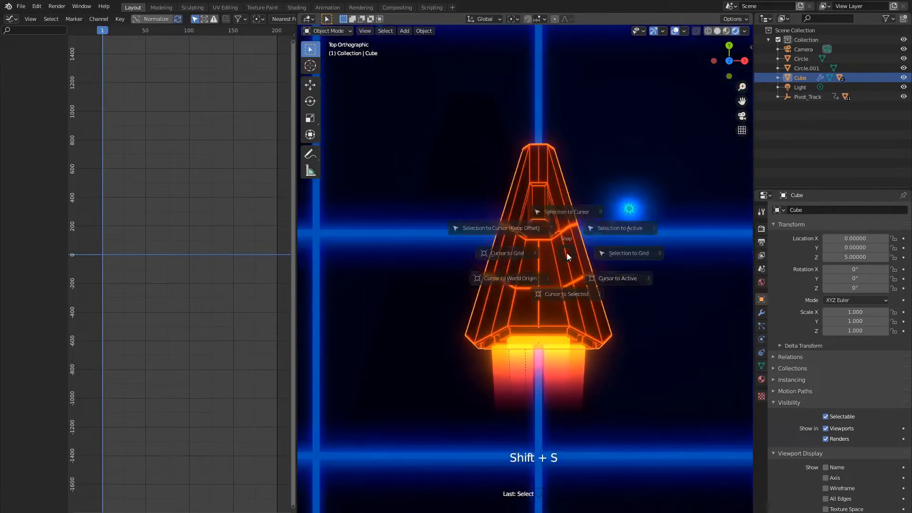
click(565, 306)
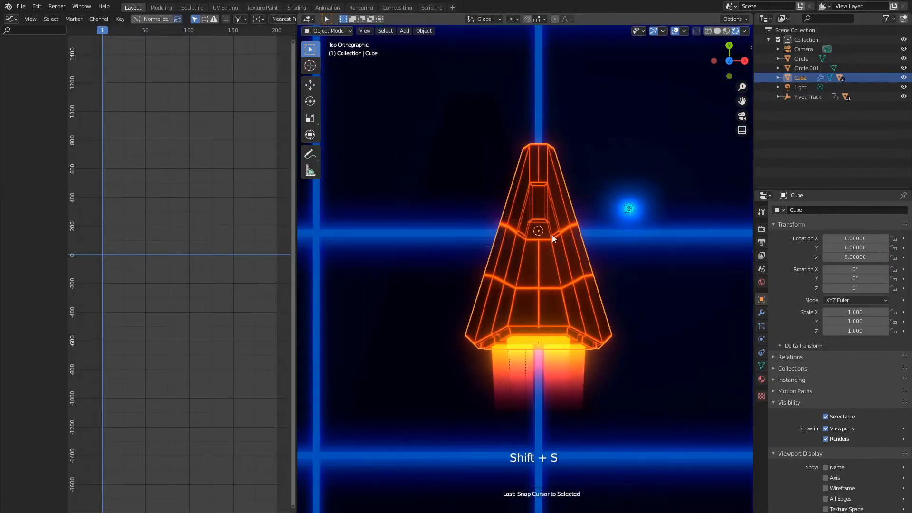
Add a cube-shaped empty at the 3D cursor and name it Pivot_Fighter
key(shift+a)
mouse_move(552, 234)
click(595, 278)
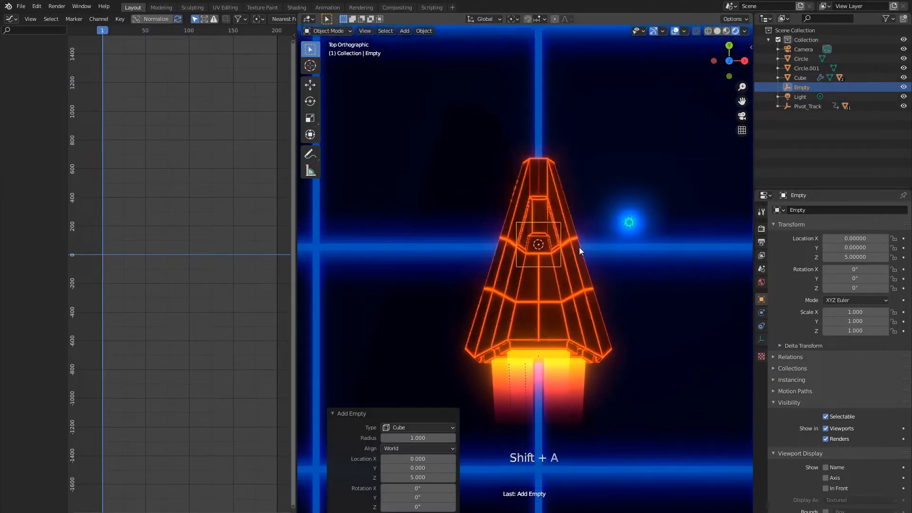
middle_drag(596, 278, 522, 256)
click(808, 210)
text(Pivot)
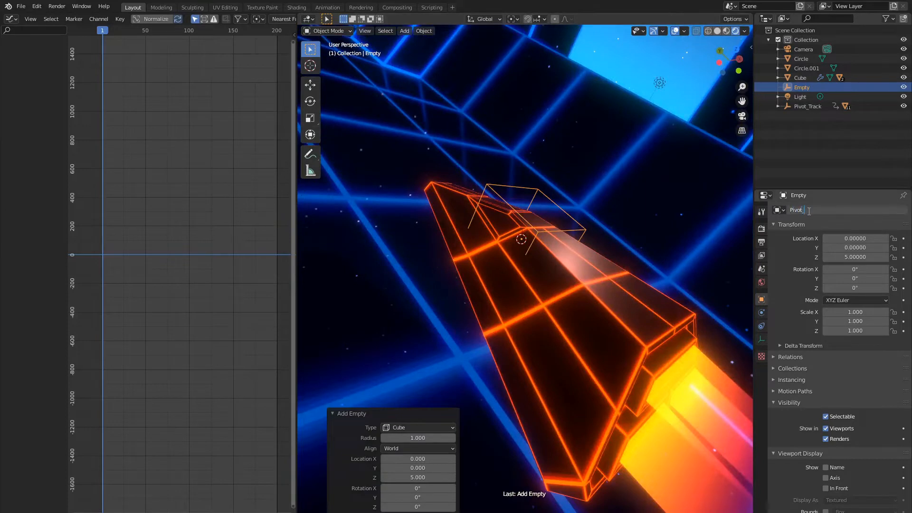
text(_Fighter)
key(Return)
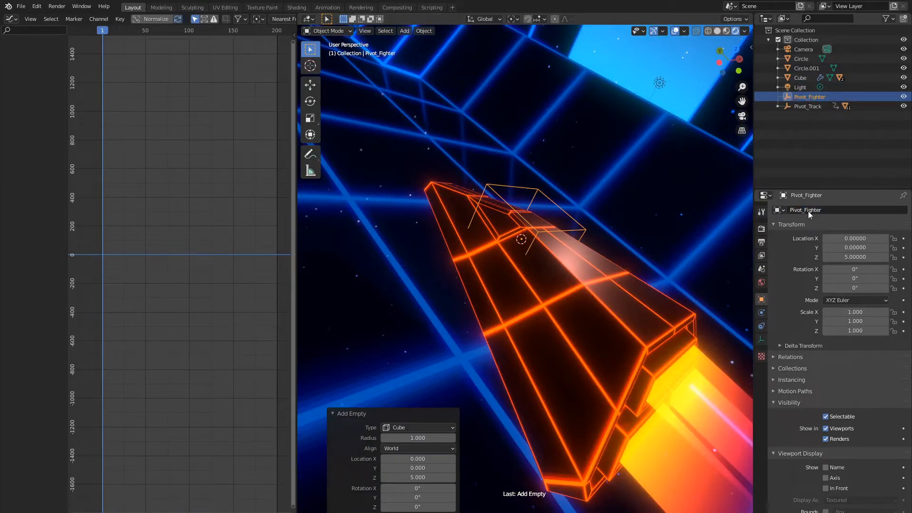
Parent the fighter ship's Cube object to Pivot_Fighter with Keep Transform
click(561, 281)
shift+click(557, 204)
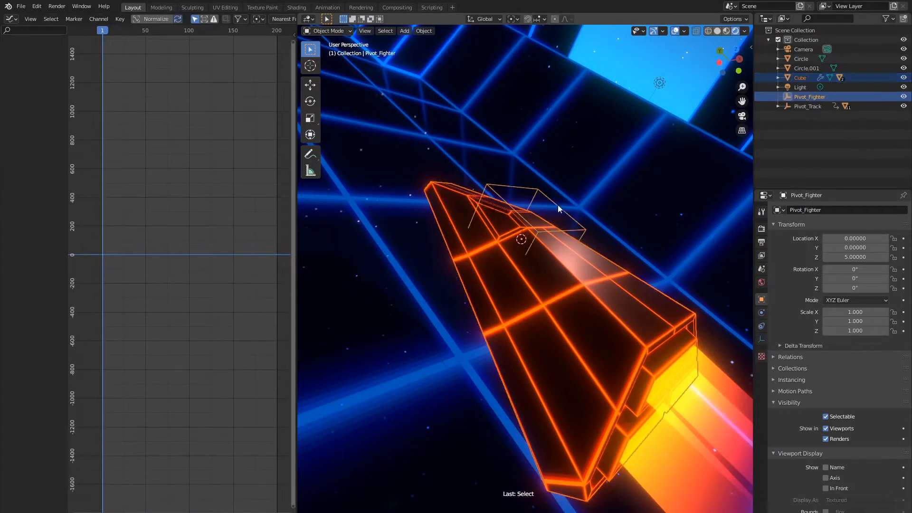
key(ctrl+p)
click(557, 204)
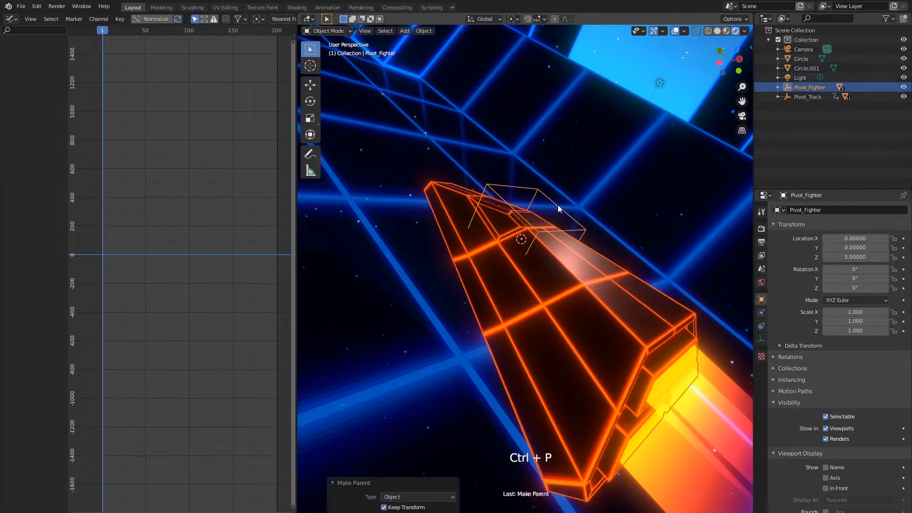
Test-move Pivot_Fighter to check that the ship follows it, and cancel the move
scroll(560, 286, down, 3)
key(g)
right_click(569, 247)
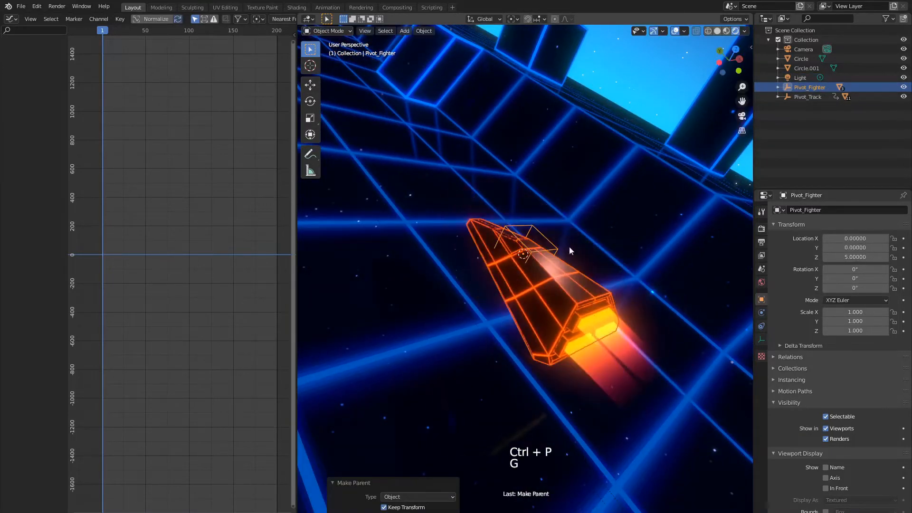
click(547, 240)
click(548, 241)
key(g)
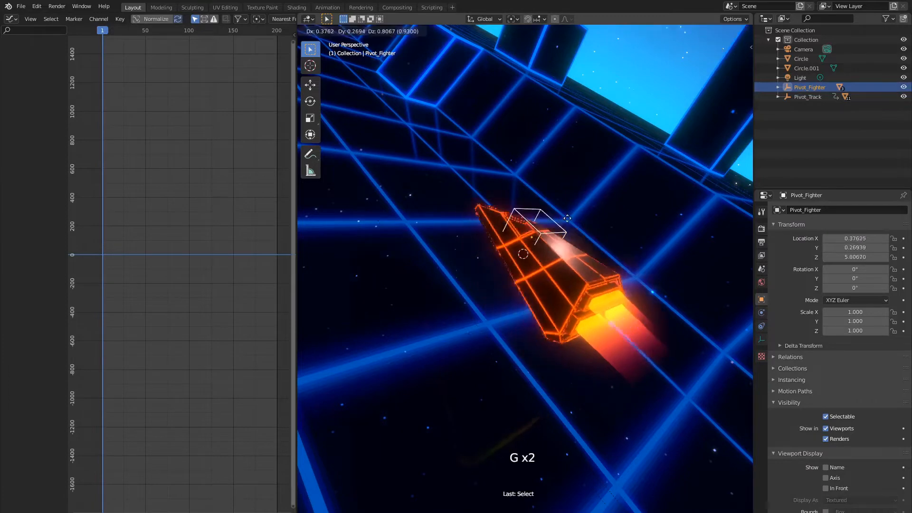
right_click(579, 240)
Switch to top view and keyframe Pivot_Fighter's location and rotation at frame 1
middle_drag(579, 243, 529, 291)
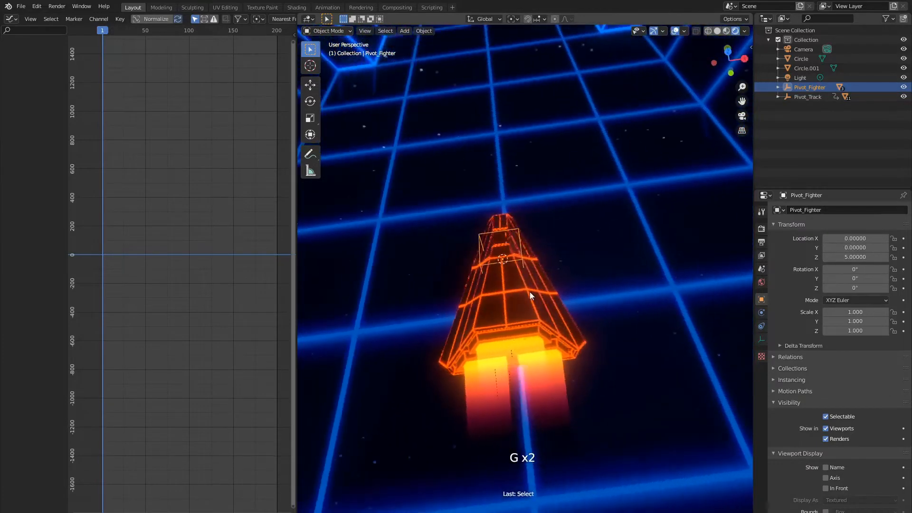
key(KP_7)
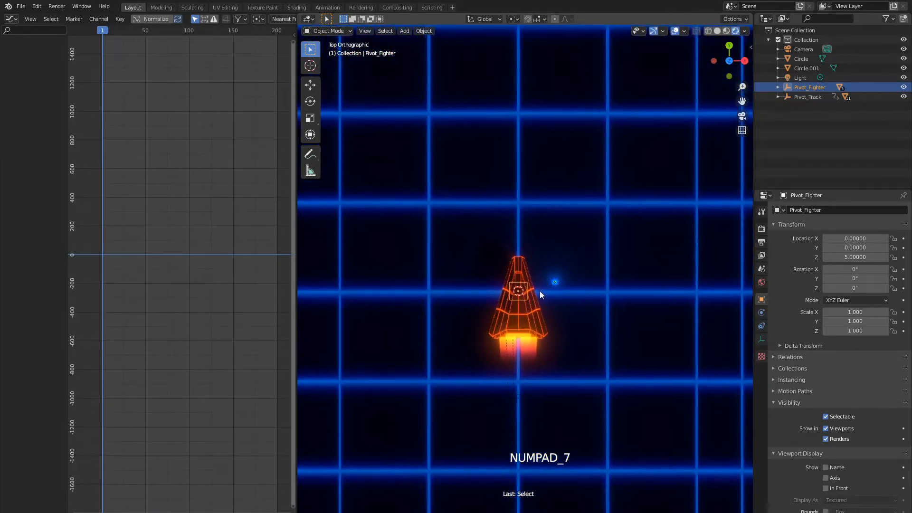
scroll(549, 309, up, 2)
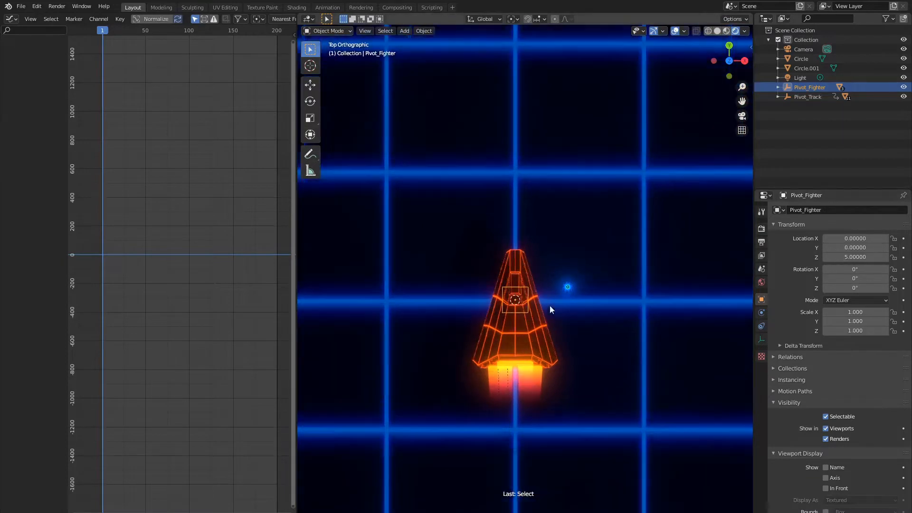
key(i)
key(i)
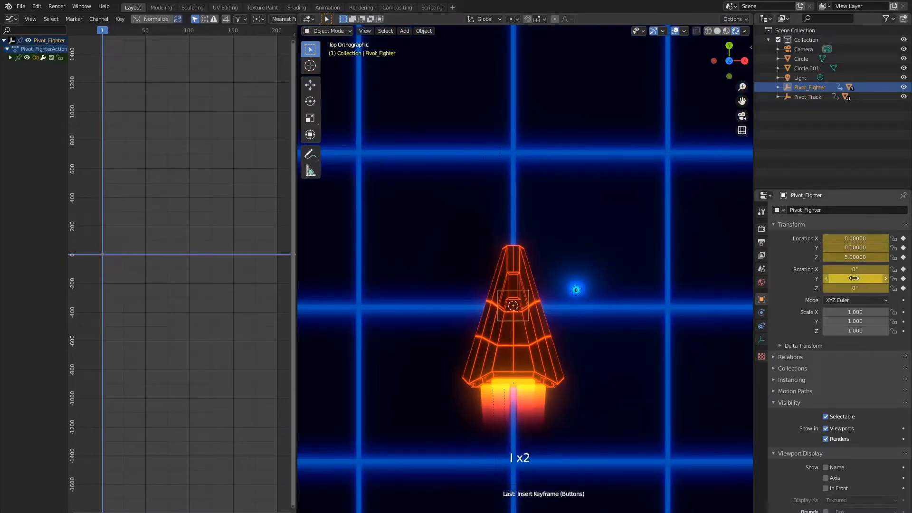
Advance to frame 40 and keyframe Pivot_Fighter's location at its starting position
scroll(142, 285, up, 2)
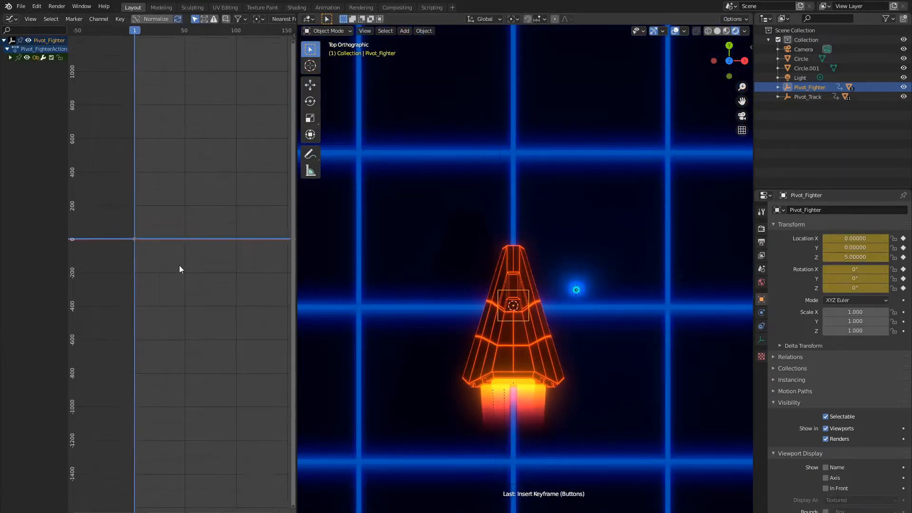
key(Right)
key(Right)
key(Right)
key(Right)
key(Right)
key(Right)
key(Right)
key(Right)
key(Right)
key(Right)
key(Right)
key(Right)
key(Right)
key(Right)
key(Right)
key(Right)
key(Right)
key(Right)
key(Right)
key(Right)
key(Right)
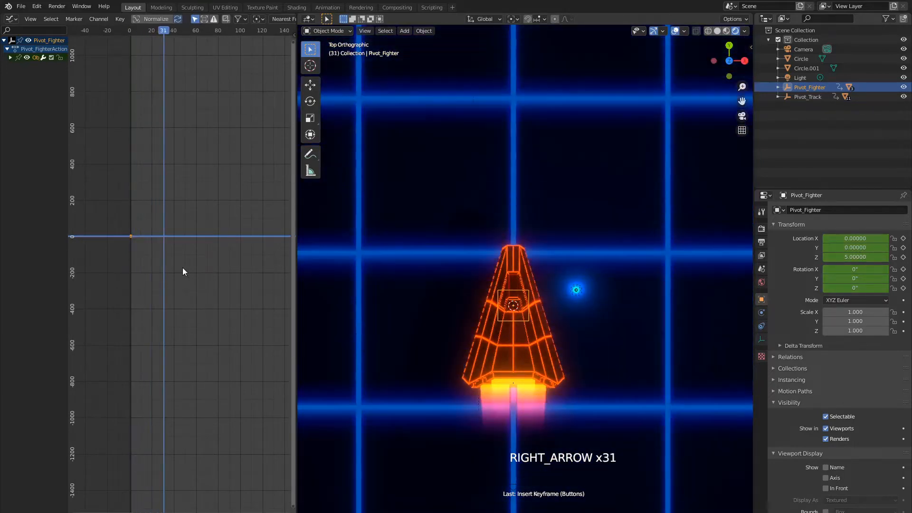
key(Right)
key(Right)
key(Right)
key(Right)
key(Right)
key(Right)
key(Right)
key(Right)
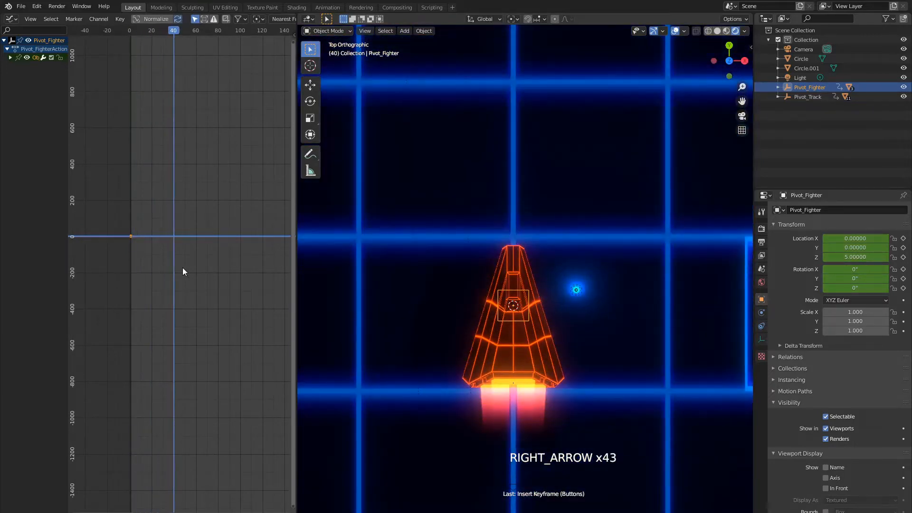
key(i)
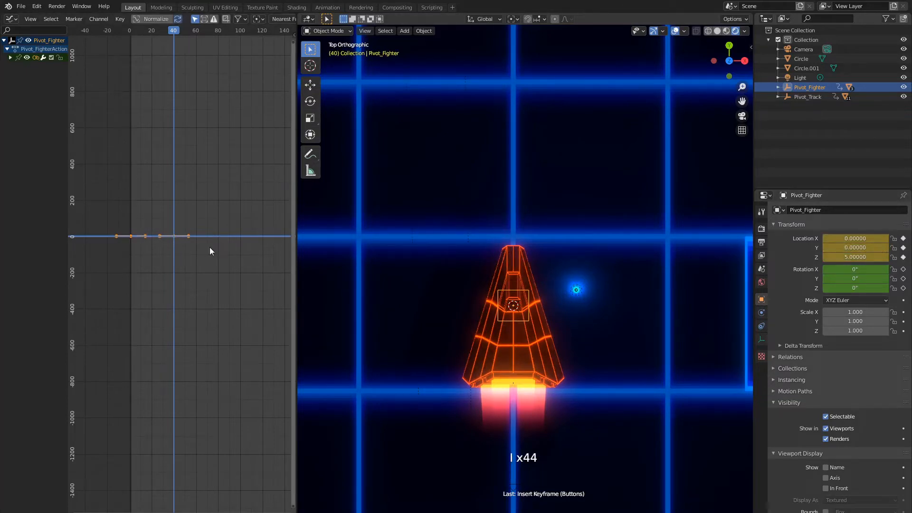
At frame 70, move Pivot_Fighter -5 along X into the gap between the red obstacles and keyframe its location
key(Right)
key(Right)
key(Right)
key(Right)
key(Right)
key(Right)
key(Right)
key(Right)
key(Right)
key(Right)
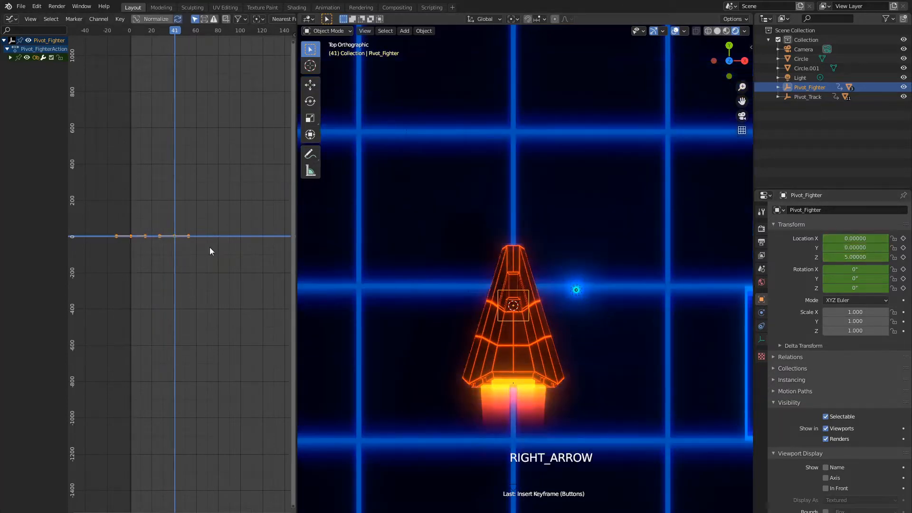
key(Right)
key(Right)
key(Right)
key(Right)
key(Right)
key(Right)
key(Right)
key(Right)
key(Right)
key(Right)
key(Right)
key(Right)
key(Right)
key(Right)
key(Right)
key(Right)
key(Right)
key(Right)
key(Right)
key(Right)
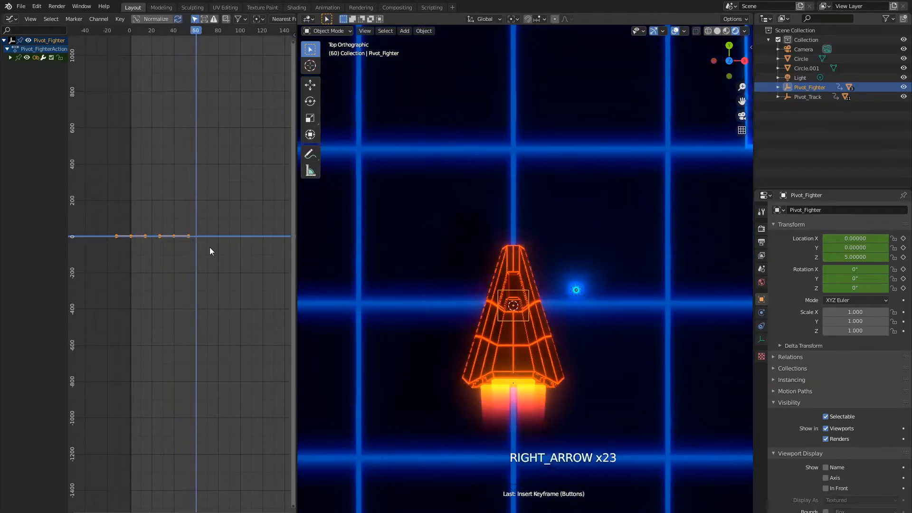
key(Right)
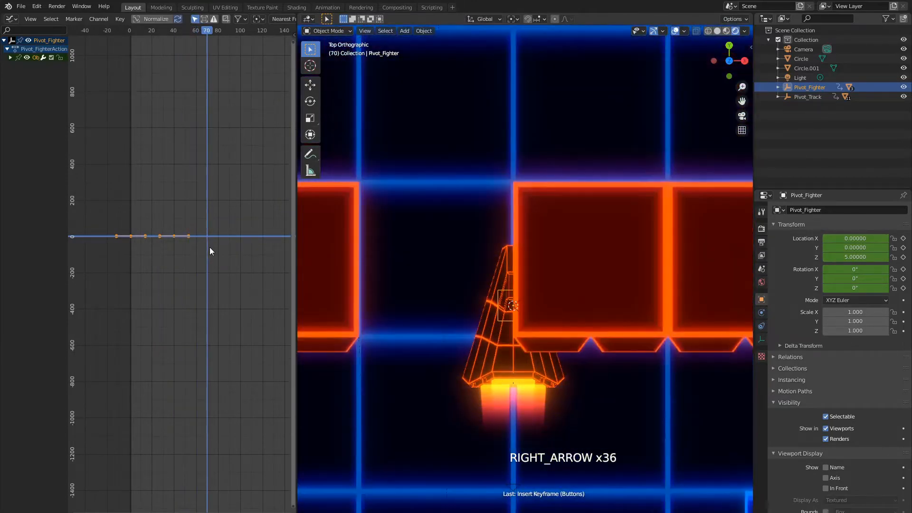
key(g)
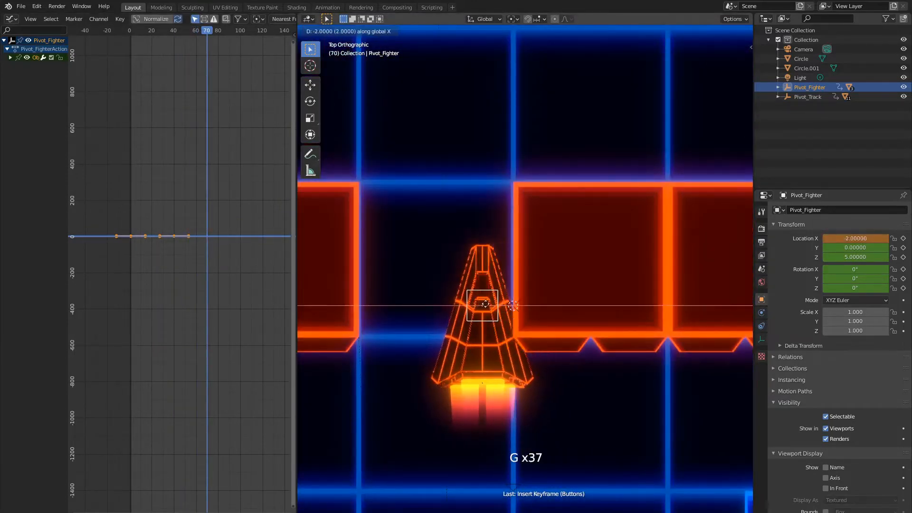
click(429, 305)
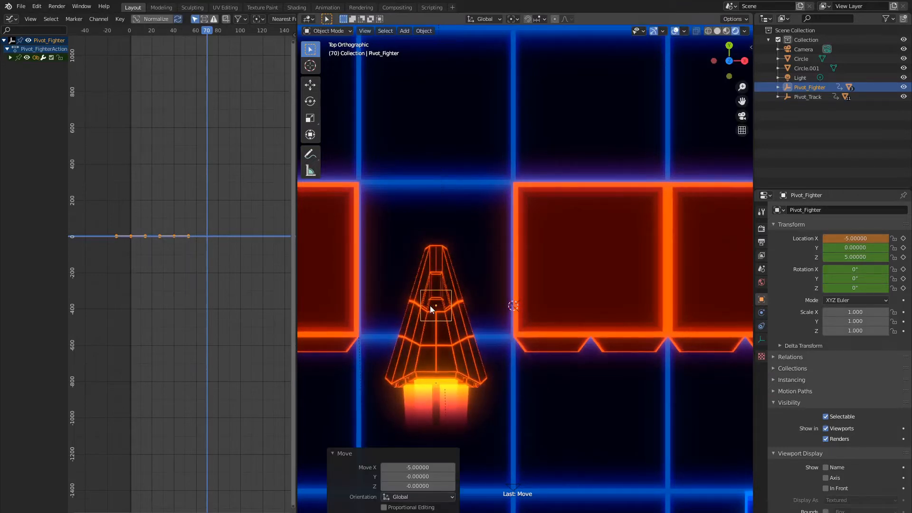
key(i)
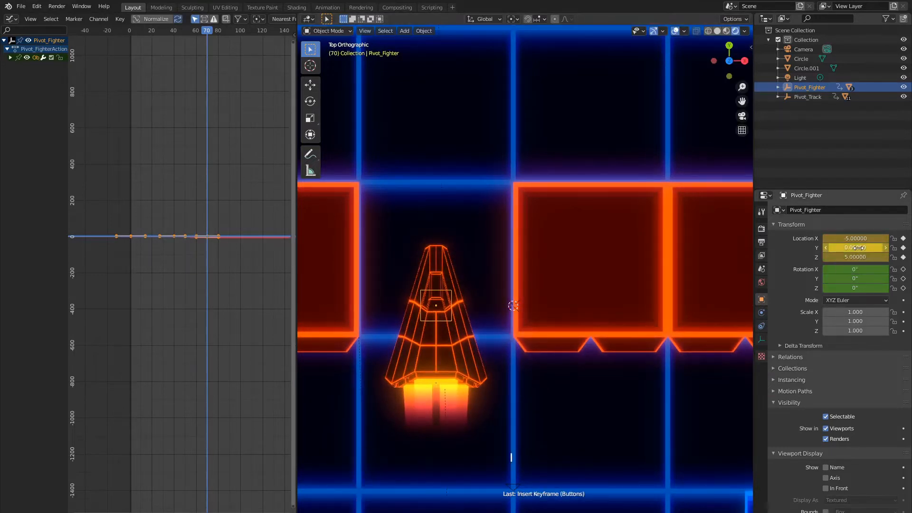
At frame 100, set Pivot_Fighter's X location to 0 and keyframe its location
ctrl+middle_drag(237, 252, 195, 303)
key(Right)
key(Right)
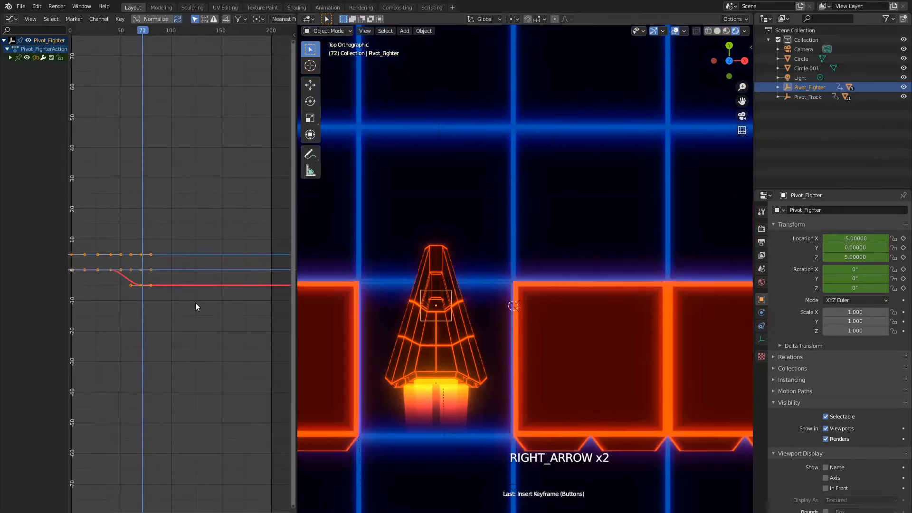
key(Right)
key(Right)
key(Right)
key(Right)
key(Right)
key(Right)
key(Right)
key(Right)
key(Right)
key(Right)
key(Right)
key(Right)
key(Right)
key(Right)
key(Right)
key(Right)
key(Right)
key(Right)
key(Right)
key(Right)
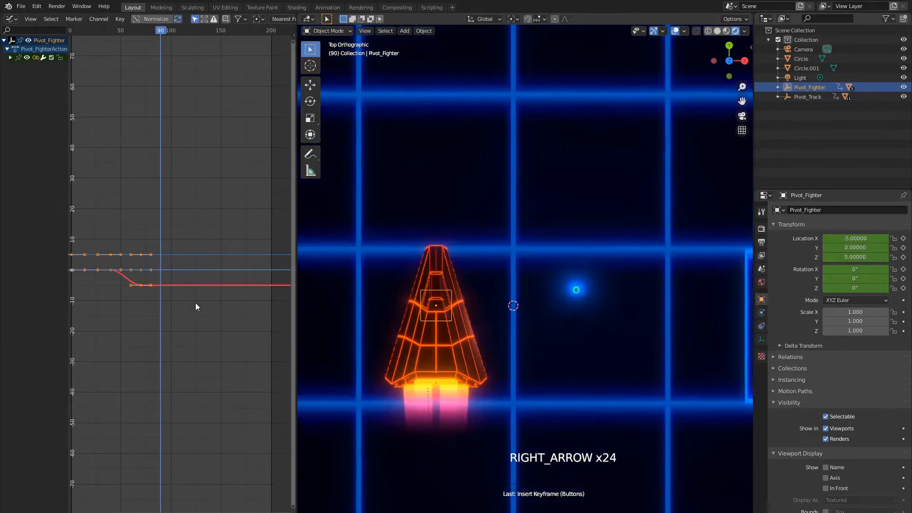
key(Right)
key(Right)
key(Right)
key(Right)
key(Right)
key(Right)
key(Right)
key(Right)
key(Right)
key(Right)
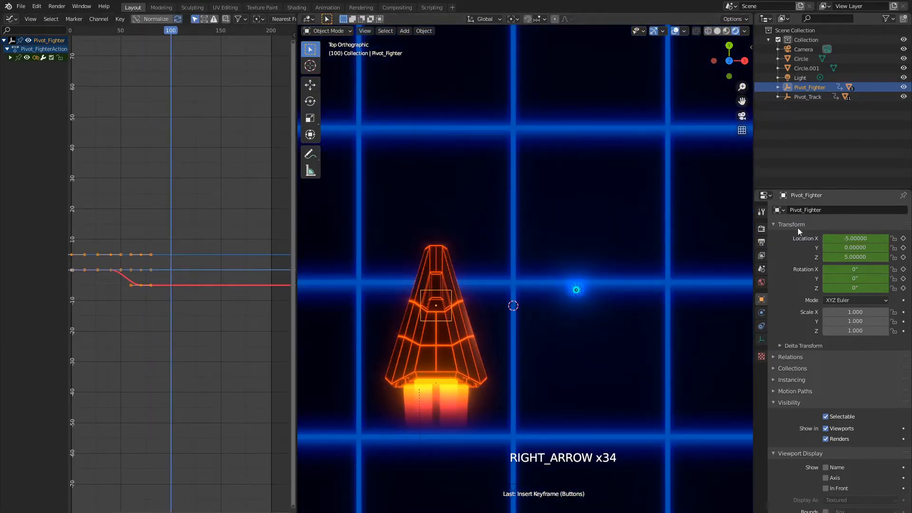
text(0)
key(Return)
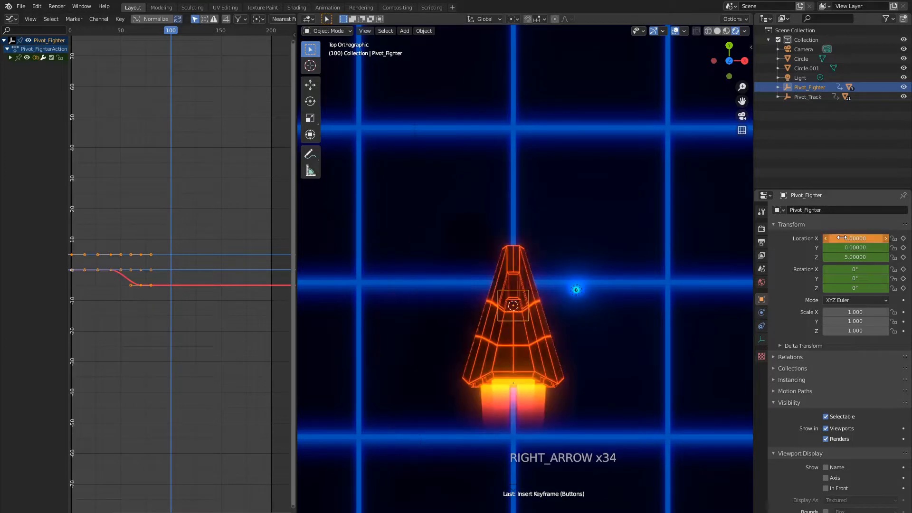
key(i)
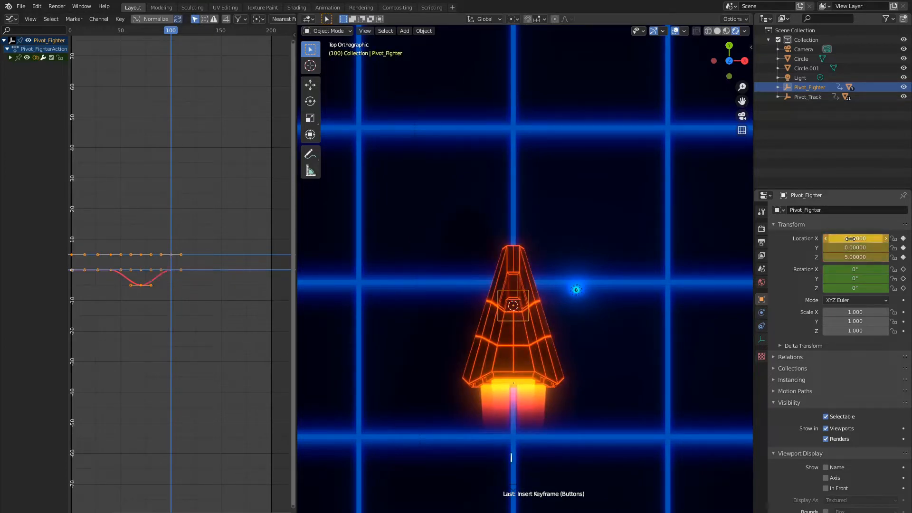
Advance to frame 140 and keyframe Pivot_Fighter's location at its centred position
middle_drag(220, 274, 194, 288)
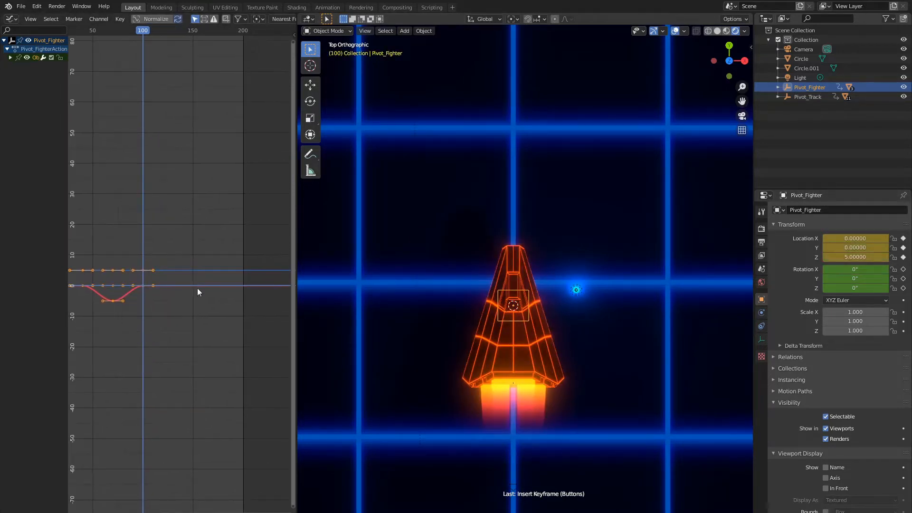
key(Right)
key(Right)
key(Right)
key(Right)
key(Right)
key(Right)
key(Right)
key(Right)
key(Right)
key(Right)
key(Right)
key(Right)
key(Right)
key(Right)
key(Right)
key(Right)
key(Right)
key(Right)
key(Right)
key(Right)
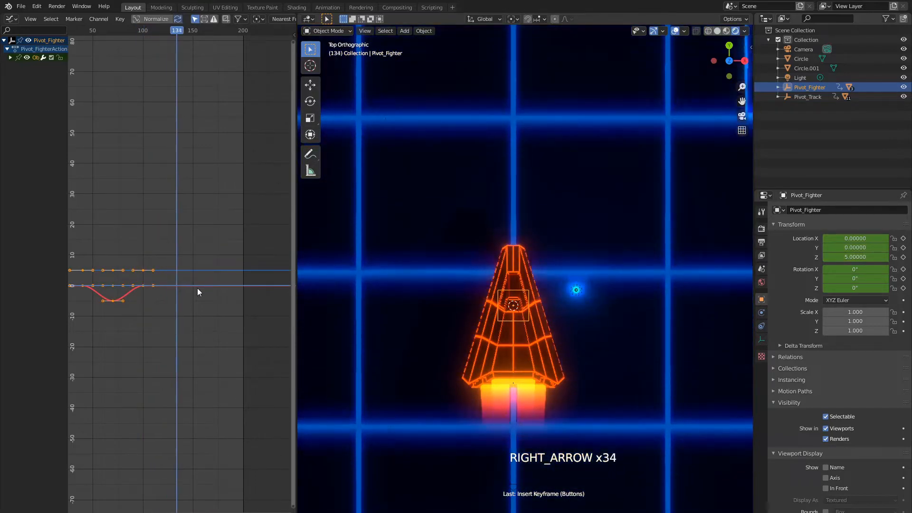
key(Right)
key(Right)
key(Right)
key(Right)
key(Right)
key(Right)
key(Right)
key(Right)
key(Right)
key(Right)
key(Right)
key(Right)
key(Right)
key(Right)
key(Left)
key(Left)
key(Left)
key(Left)
key(Left)
key(Left)
key(Left)
key(Left)
key(Left)
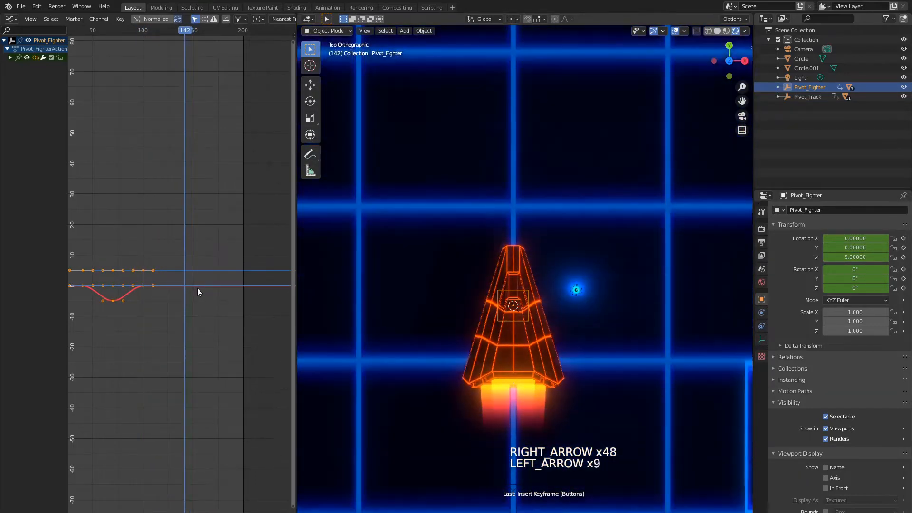
key(Left)
key(Left)
key(Left)
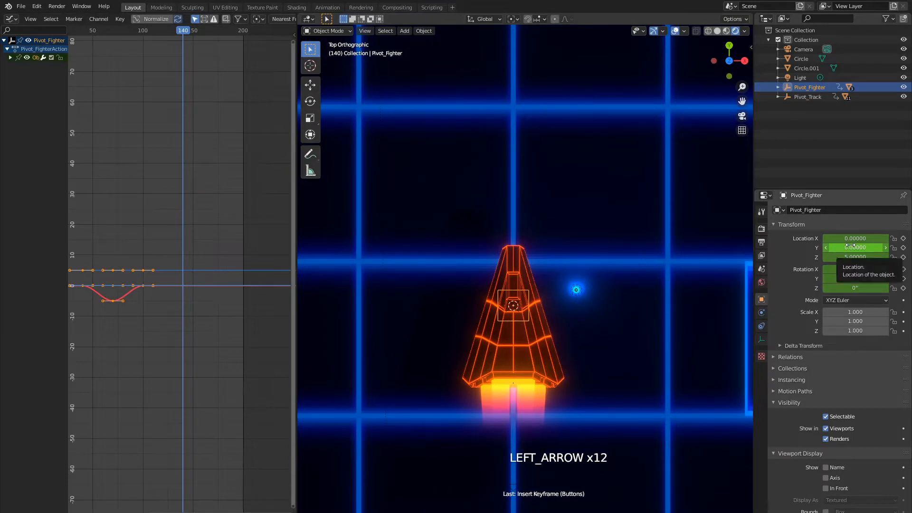
key(i)
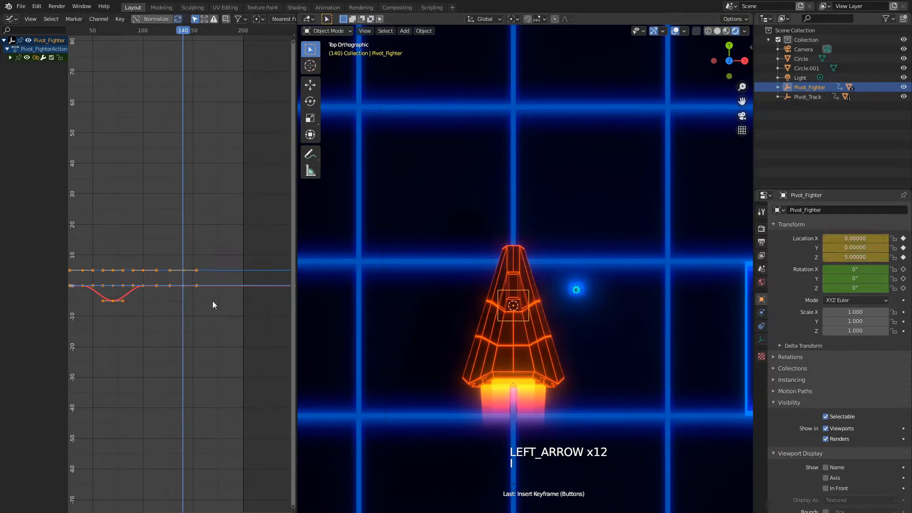
At frame 170, set Pivot_Fighter's X location to 5 to enter the gap between the red obstacles and keyframe its location
key(Right)
key(Right)
key(Right)
key(Right)
key(Right)
key(Right)
key(Right)
key(Right)
key(Right)
key(Right)
key(Right)
key(Right)
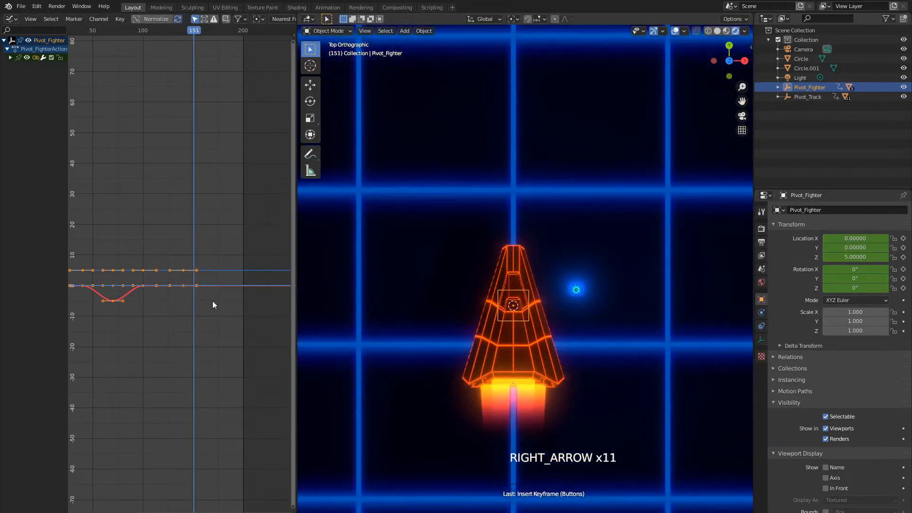
key(Right)
key(Right)
key(Right)
key(Right)
key(Right)
key(Right)
key(Right)
key(Right)
key(Right)
key(Right)
key(Right)
key(Right)
key(Right)
key(Right)
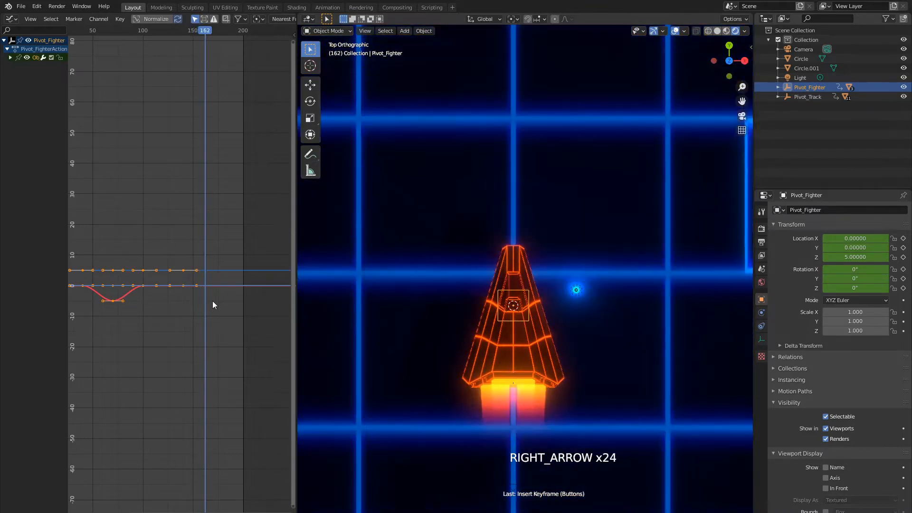
key(Right)
key(Right)
key(Right)
key(Right)
key(Right)
key(Right)
key(Right)
key(Right)
key(Right)
key(Right)
key(Right)
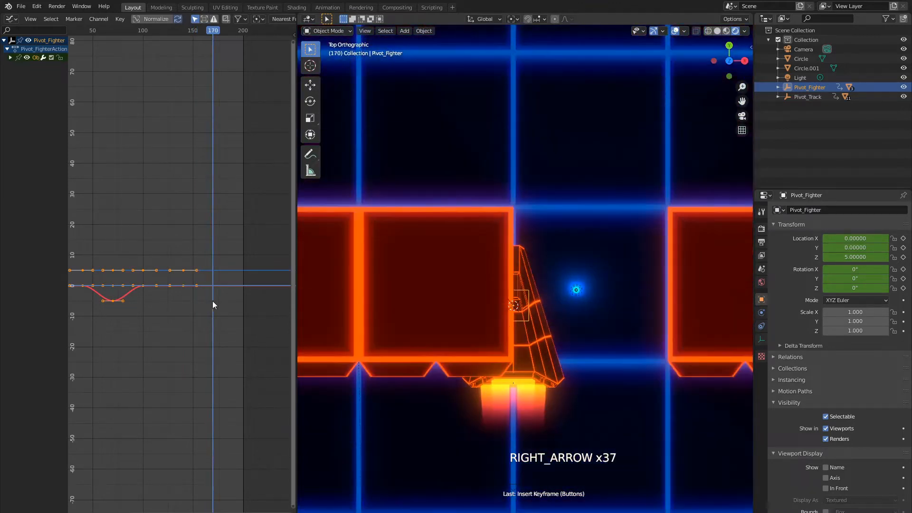
click(850, 238)
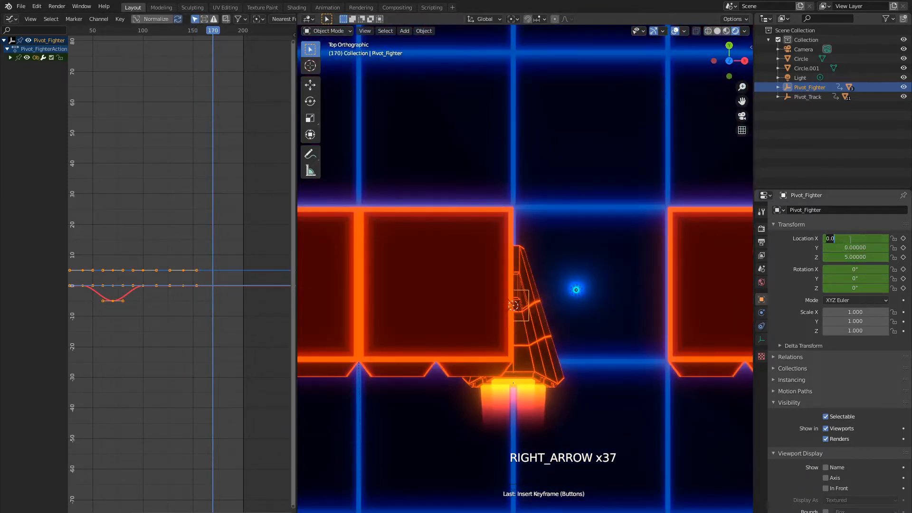
text(5)
key(Return)
key(i)
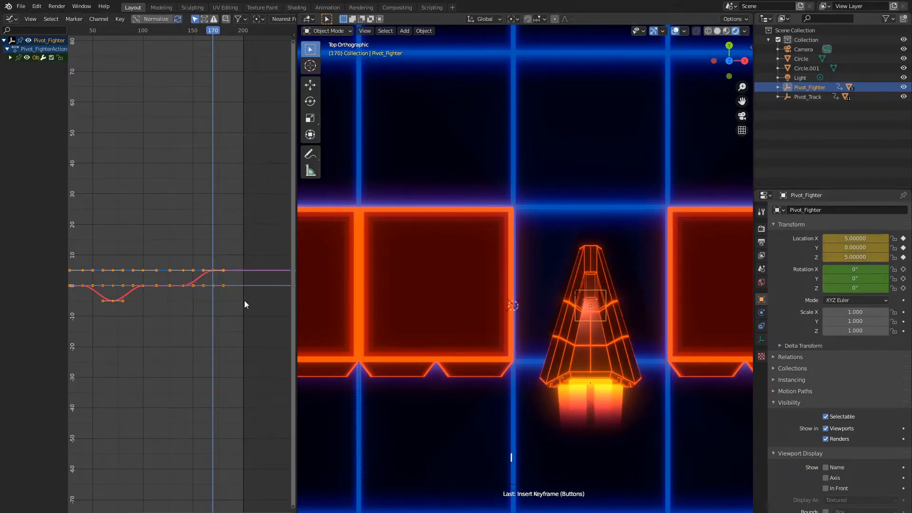
At frame 200, set Pivot_Fighter's X location to 0 and keyframe its location
key(Right)
key(Right)
key(Right)
key(Right)
key(Right)
key(Right)
key(Right)
key(Right)
key(Right)
key(Right)
key(Right)
key(Right)
key(Right)
key(Right)
key(Right)
key(Right)
key(Right)
key(Right)
key(Right)
key(Right)
key(Right)
key(Right)
key(Right)
key(Right)
key(Right)
key(Right)
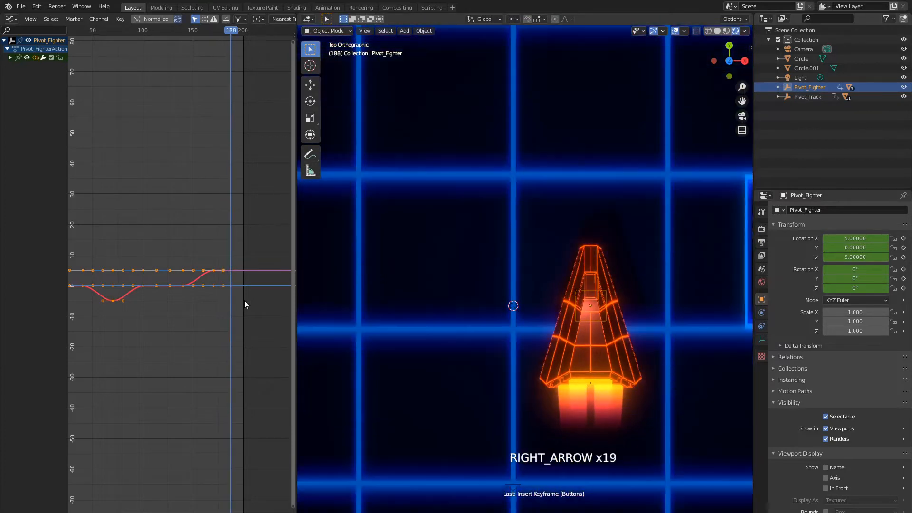
key(Right)
key(Right)
key(Right)
key(Right)
key(Right)
key(Right)
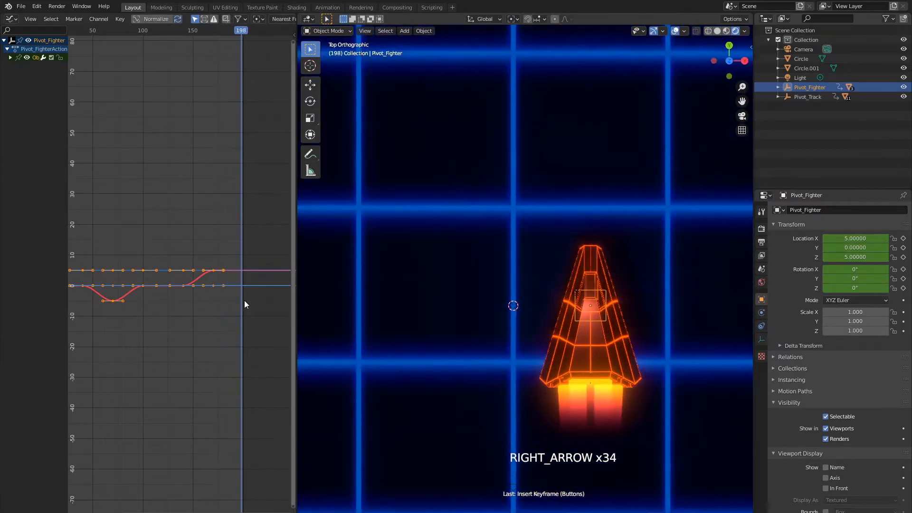
click(862, 239)
text(0)
key(Return)
key(i)
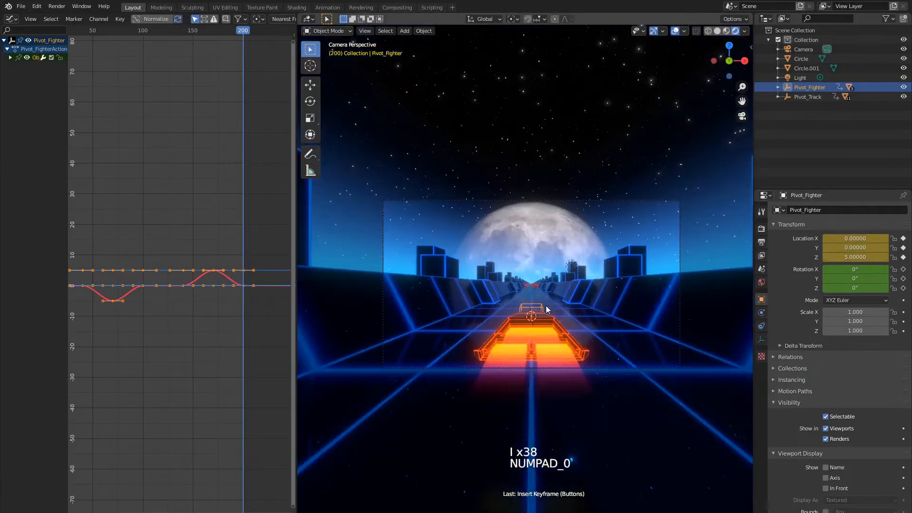
Play the animation through the camera view to check the ship's dodging motion, and return to frame 1
key(space)
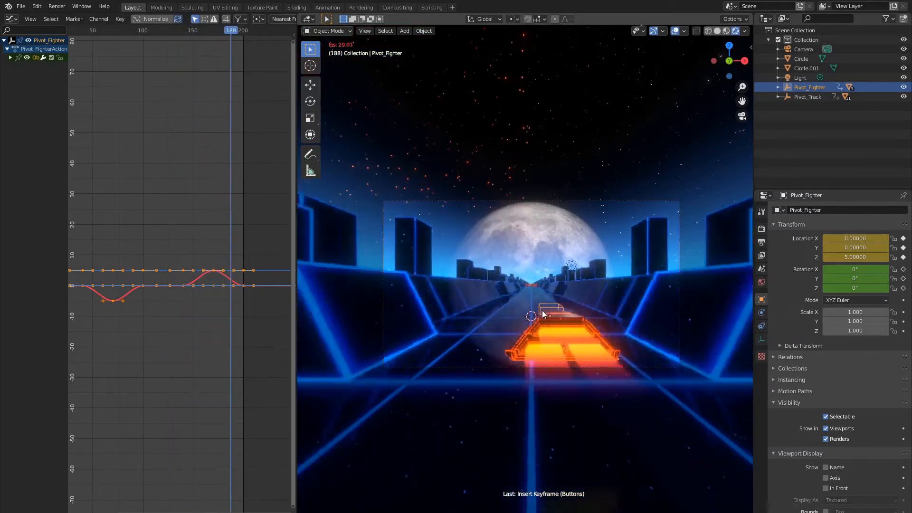
key(space)
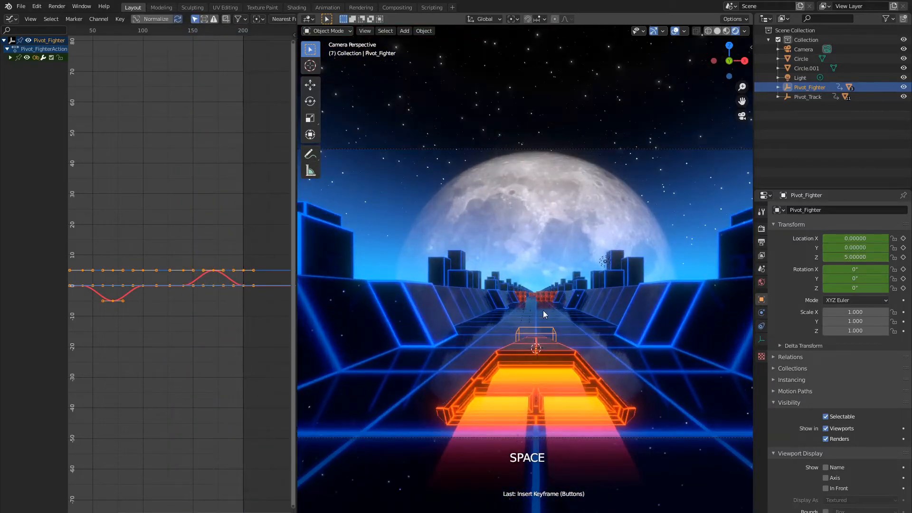
key(shift+Left)
Go to frame 40 and keyframe Pivot_Fighter's rotation at 0° on all axes
scroll(217, 312, down, 3)
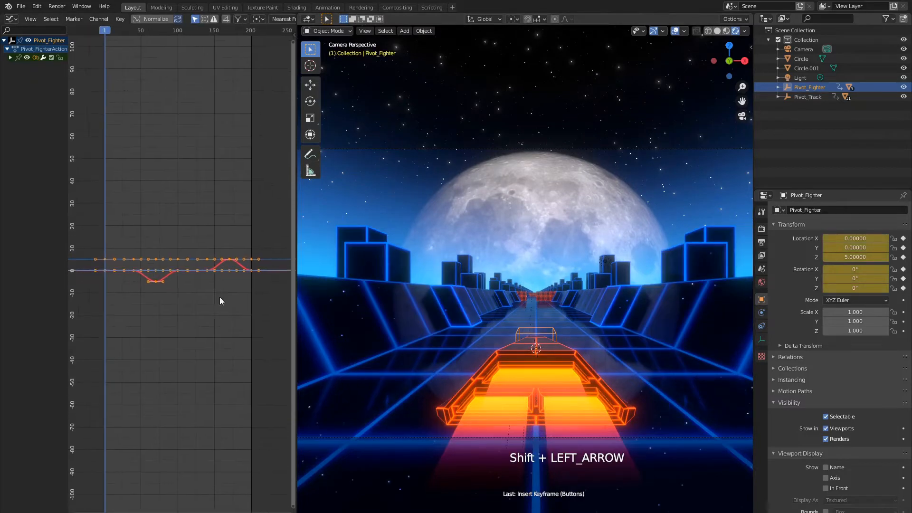
scroll(220, 297, up, 2)
key(Right)
key(Right)
key(Right)
key(Right)
key(Right)
key(Right)
key(Right)
key(Right)
key(Right)
key(Right)
key(Right)
key(Right)
key(Right)
key(Right)
key(Right)
key(Right)
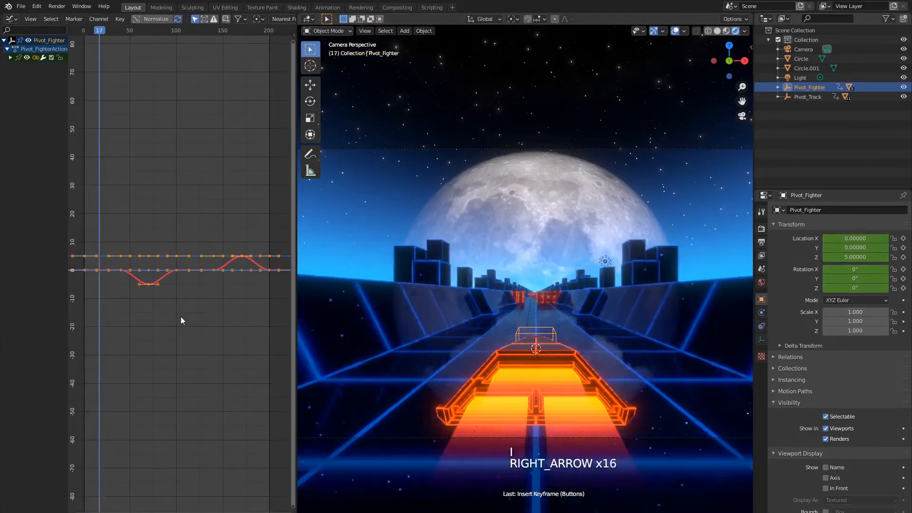
key(Right)
key(Right)
key(Right)
key(Right)
key(Right)
key(Right)
key(Right)
key(Right)
key(Right)
key(Right)
key(Right)
key(Right)
key(Right)
key(Right)
key(Right)
key(Right)
key(Right)
key(Right)
key(Right)
key(Right)
key(Left)
key(Left)
key(Left)
key(Left)
key(Left)
key(Left)
key(Left)
key(Left)
key(Left)
key(Left)
key(Left)
key(Left)
key(Left)
key(Left)
key(Left)
key(Left)
key(Left)
key(Left)
key(Left)
key(Left)
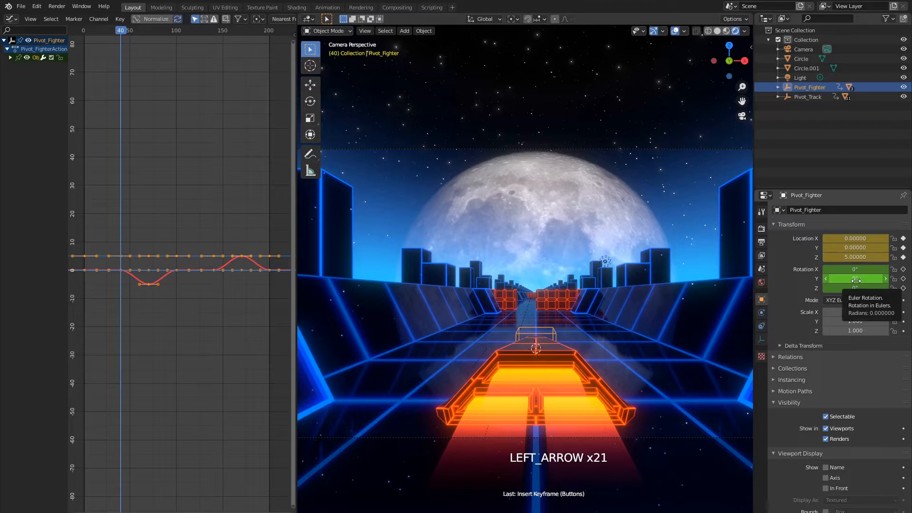
key(i)
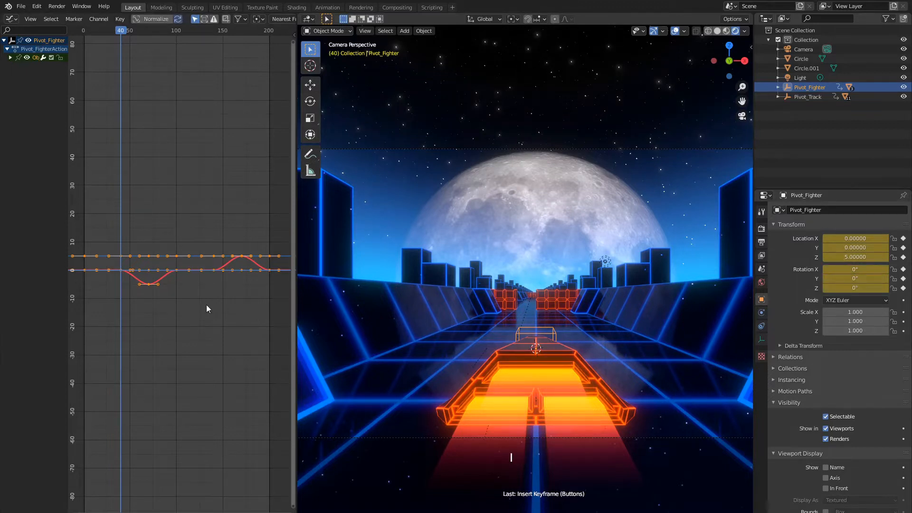
At frame 50, set Pivot_Fighter's Y rotation to -20° and keyframe its rotation
key(Right)
key(Right)
key(Right)
key(Right)
key(Right)
key(Right)
key(Right)
key(Right)
key(Right)
key(Right)
key(Right)
key(Right)
key(Right)
key(Right)
key(Right)
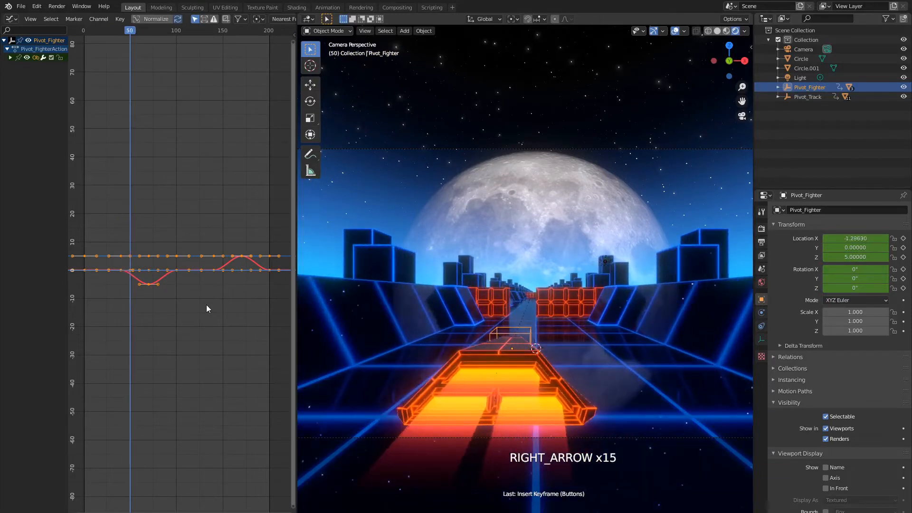
click(850, 278)
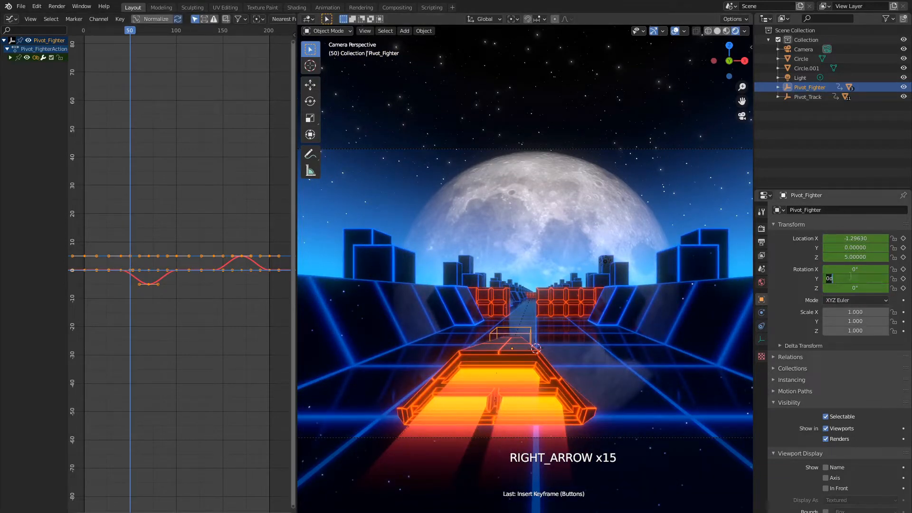
text(-20)
key(Return)
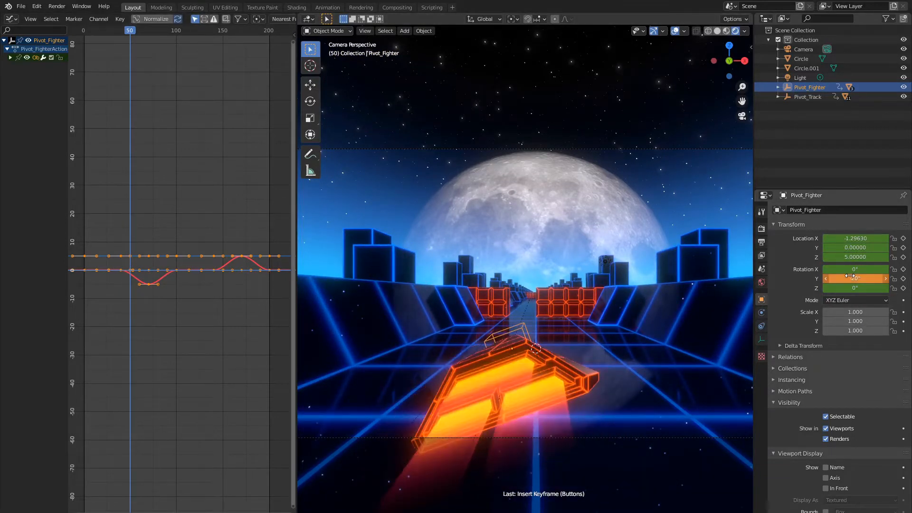
At frame 70, set Pivot_Fighter's Y rotation to 80° to bank it through the gap between the red obstacles and keyframe its rotation
key(Right)
key(Right)
key(Right)
key(Right)
key(Right)
key(Right)
key(Right)
key(Right)
key(Right)
key(Right)
key(Right)
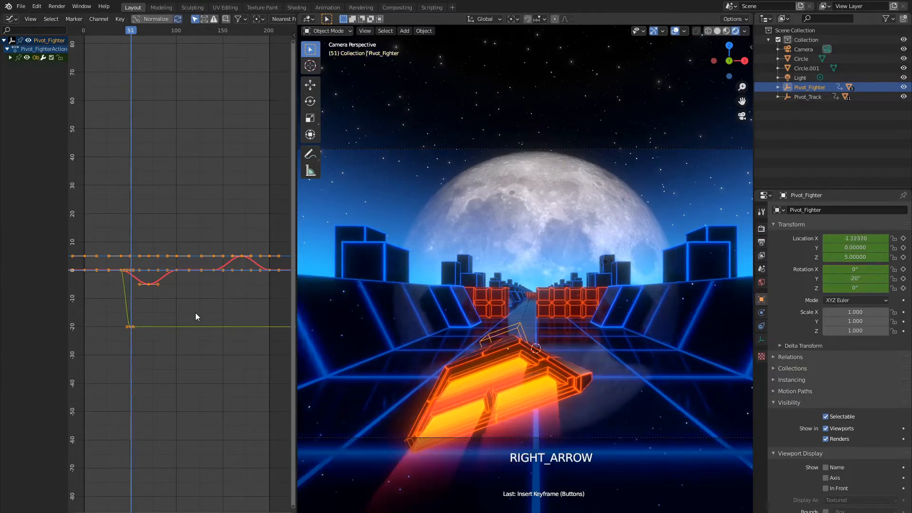
key(Right)
key(Right)
key(Right)
key(Right)
key(Right)
key(Right)
key(Right)
key(Right)
key(Right)
key(Right)
key(Right)
key(Right)
key(Right)
key(Right)
key(Right)
key(Right)
key(Right)
key(Right)
key(Right)
key(Right)
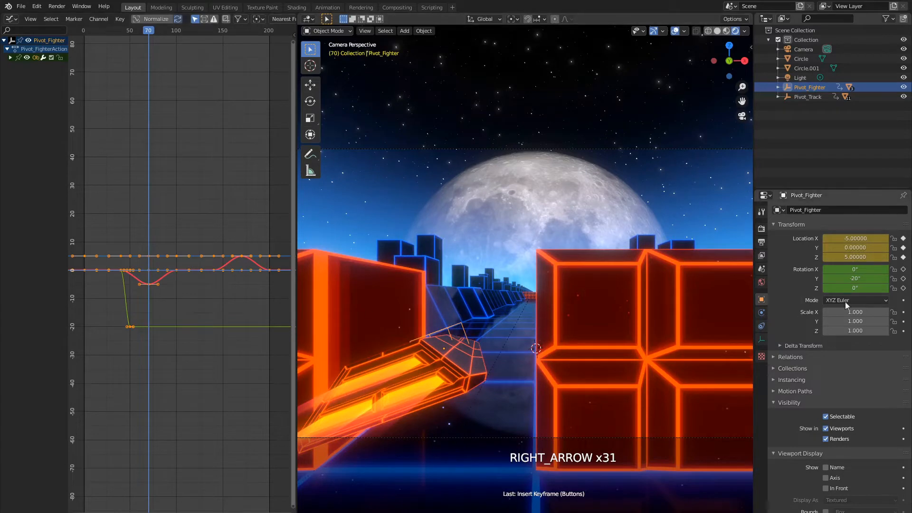
click(856, 280)
text(80)
key(Return)
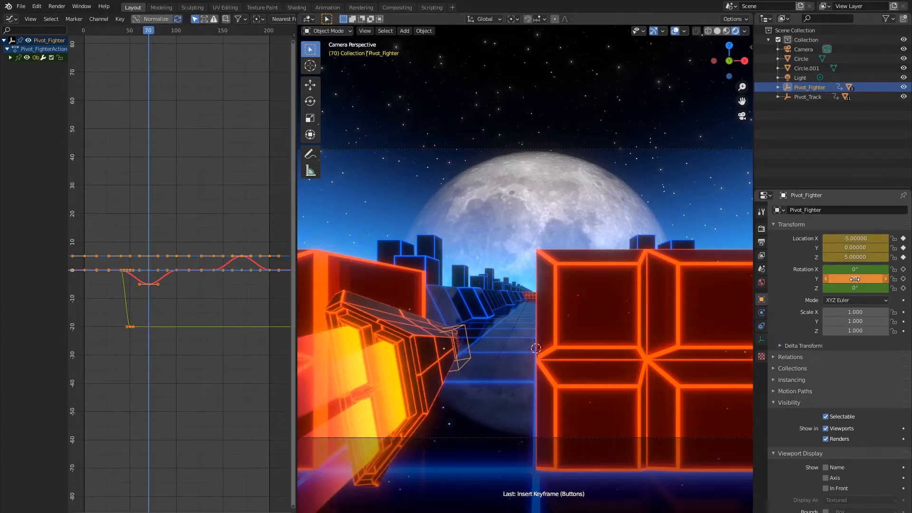
key(i)
At frame 100, level the ship by setting Pivot_Fighter's Y rotation to 0° and keyframe its rotation
key(Right)
key(Right)
key(Right)
key(Right)
key(Right)
key(Right)
key(Right)
key(Right)
key(Right)
key(Right)
key(Right)
key(Right)
key(Right)
key(Right)
key(Right)
key(Right)
key(Right)
key(Right)
key(Right)
key(Right)
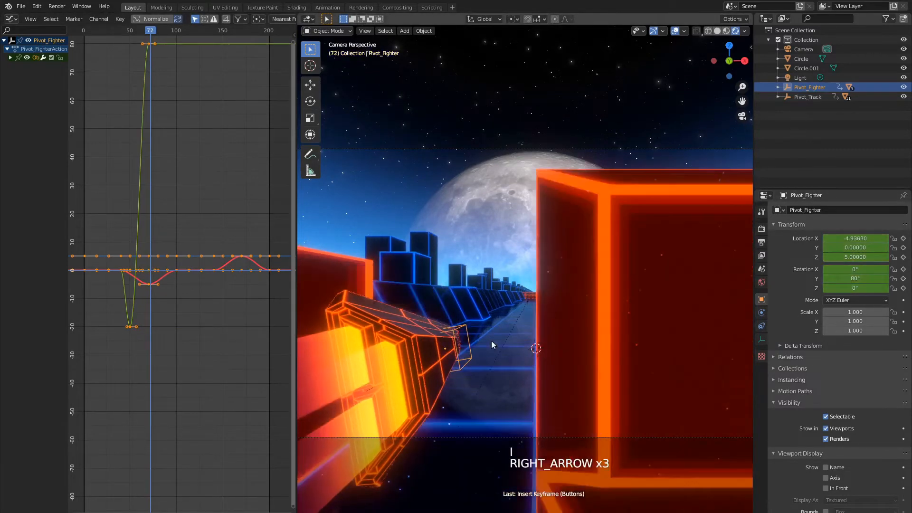
key(Right)
key(Right)
key(Right)
key(Right)
key(Right)
key(Right)
key(Right)
key(Right)
key(Right)
key(Right)
key(Right)
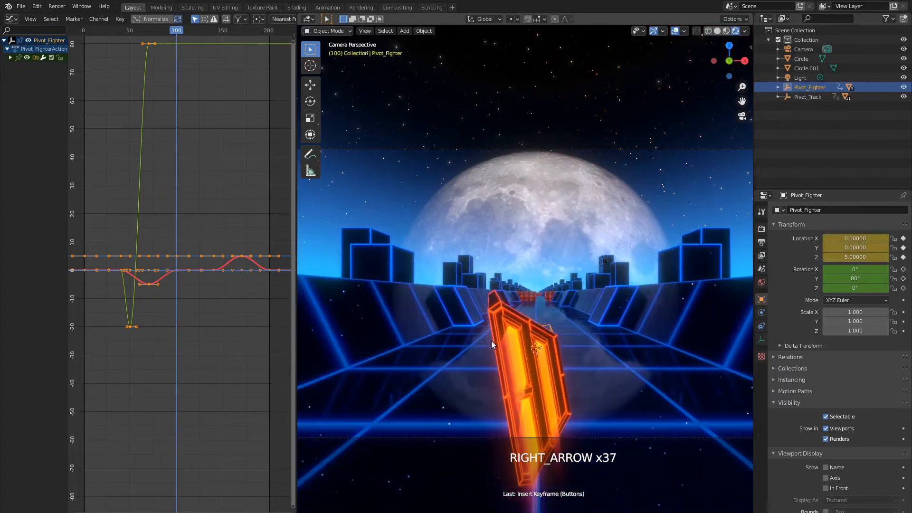
click(863, 278)
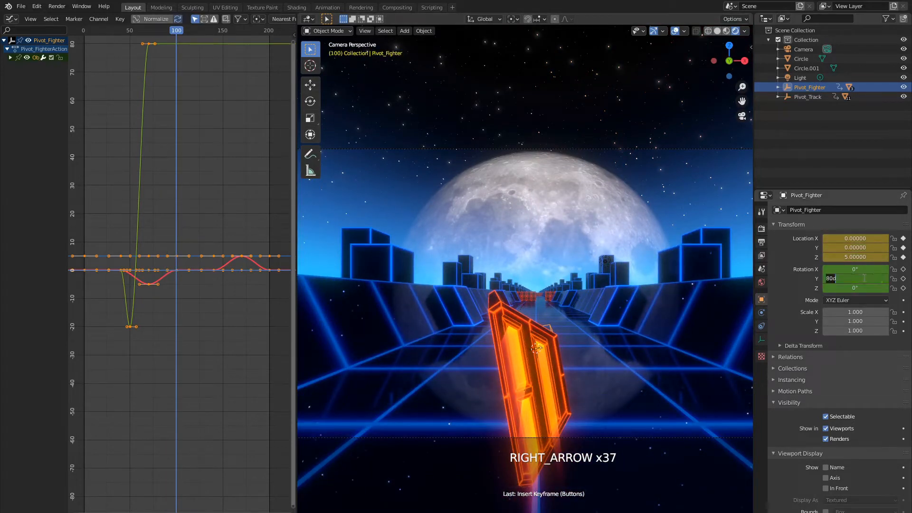
text(0)
key(Return)
key(i)
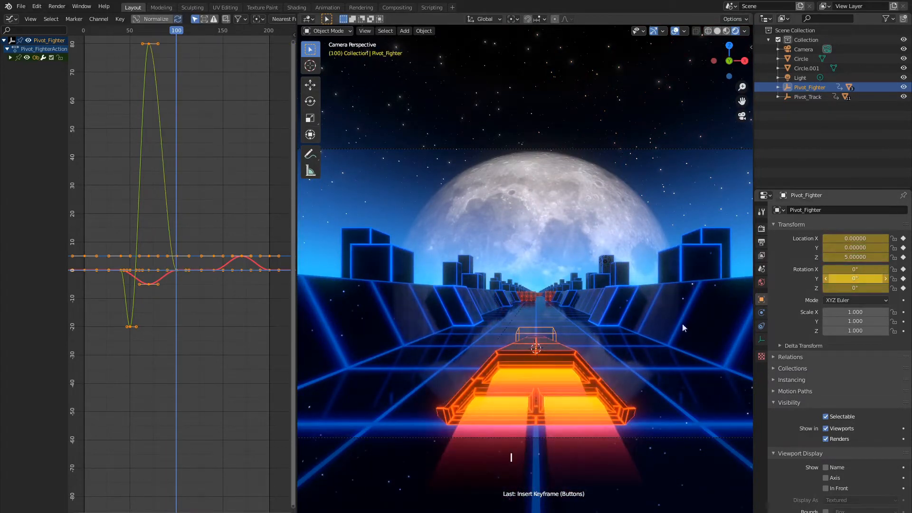
Go to frame 140 and keyframe Pivot_Fighter's rotation at 0° on all axes
key(Right)
key(Right)
key(Right)
key(Right)
key(Right)
key(Right)
key(Right)
key(Right)
key(Right)
key(Right)
key(Right)
key(Right)
key(Right)
key(Right)
key(Right)
key(Right)
key(Right)
key(Right)
key(Right)
key(Right)
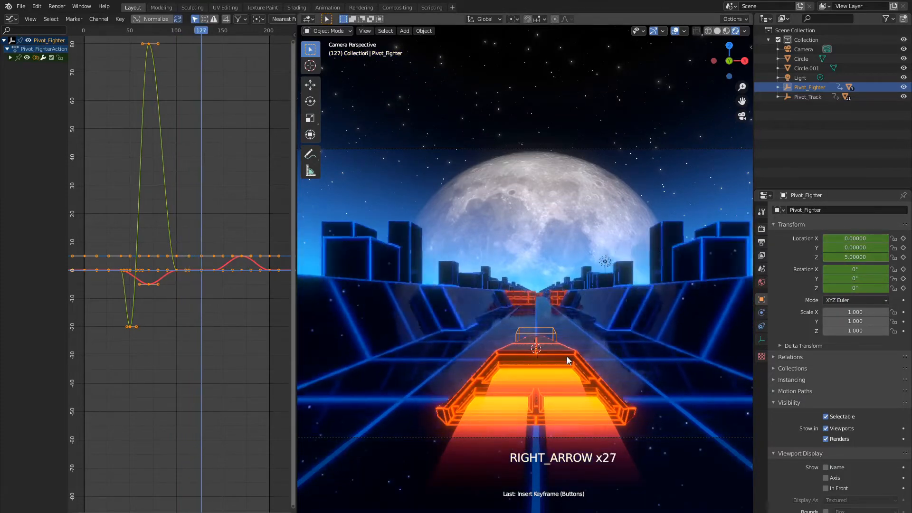
key(Right)
key(i)
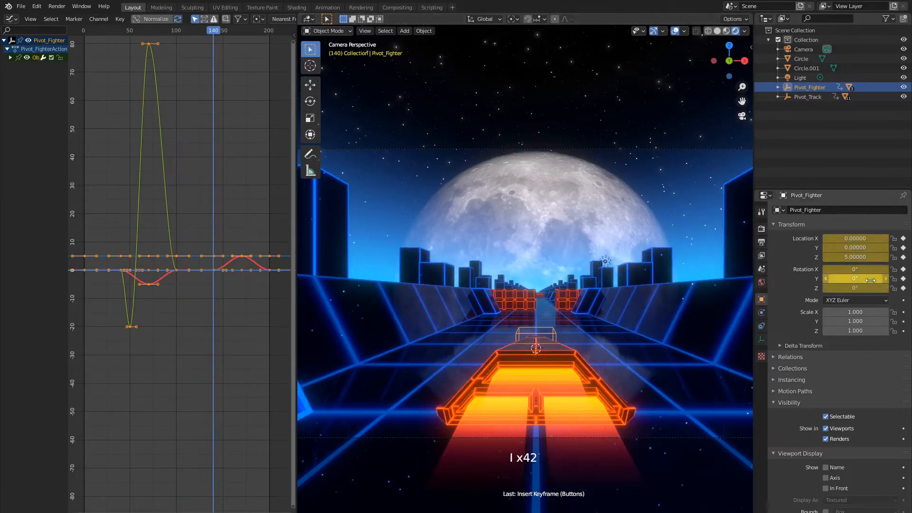
At frame 150, set Pivot_Fighter's Y rotation to 20° and keyframe its rotation
key(Right)
key(Right)
key(Right)
key(Right)
key(Right)
key(Right)
key(Right)
key(Right)
key(Right)
key(Right)
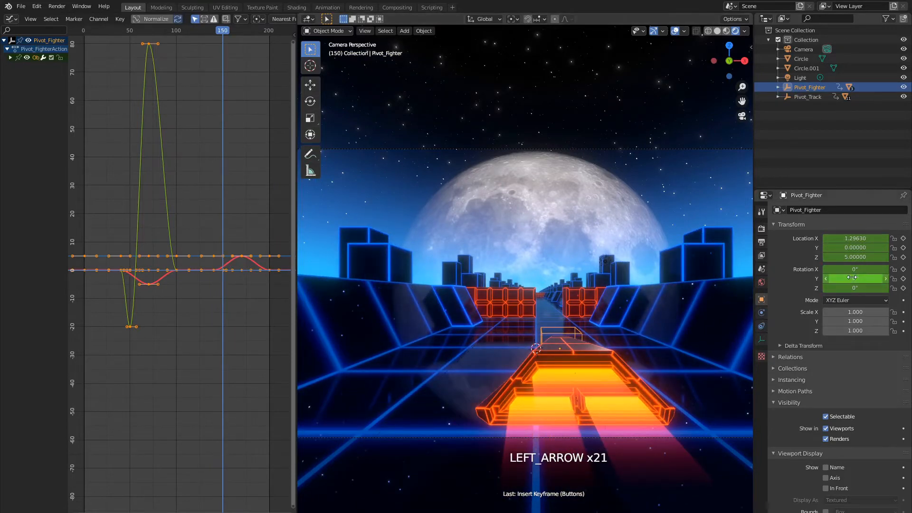
click(852, 277)
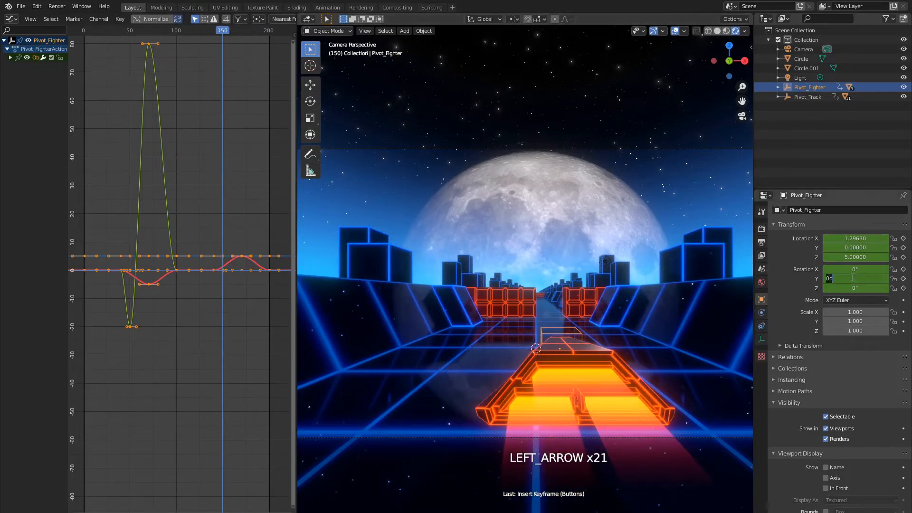
key(Return)
key(i)
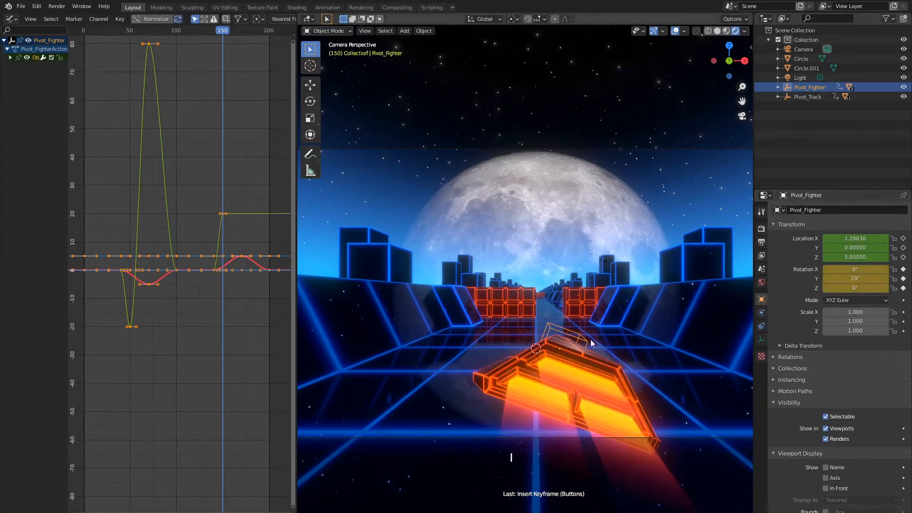
At frame 170, set Pivot_Fighter's Y rotation to -80° to bank it past the red obstacle and keyframe its rotation
key(Right)
key(Right)
key(Right)
key(Right)
key(Right)
key(Right)
key(Right)
key(Right)
key(Right)
key(Right)
key(Right)
key(Right)
key(Right)
key(Right)
key(Right)
key(Right)
key(Right)
key(Right)
key(Right)
key(Right)
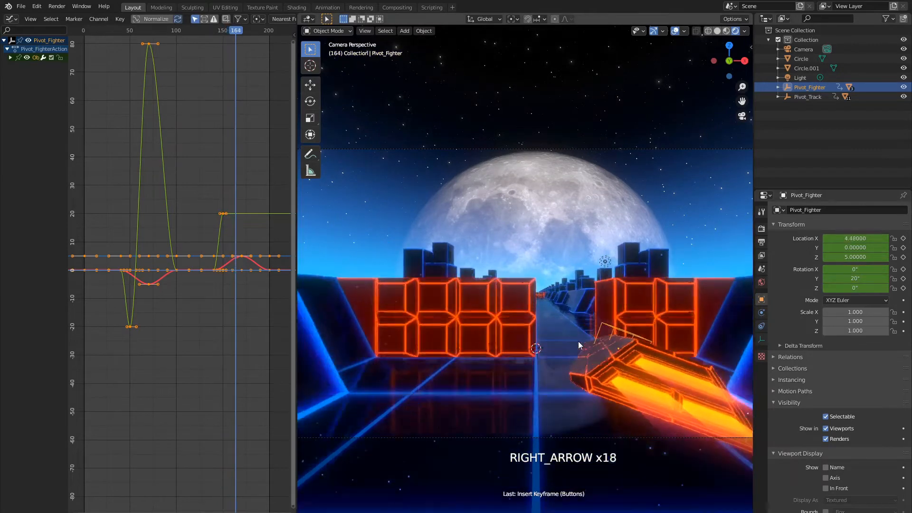
key(Right)
key(Left)
click(848, 279)
text(-8)
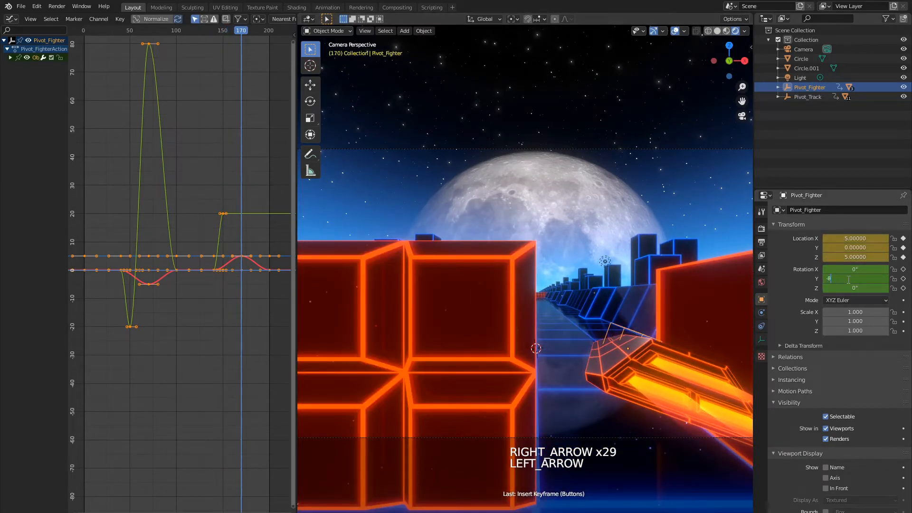
text(0)
key(Return)
key(i)
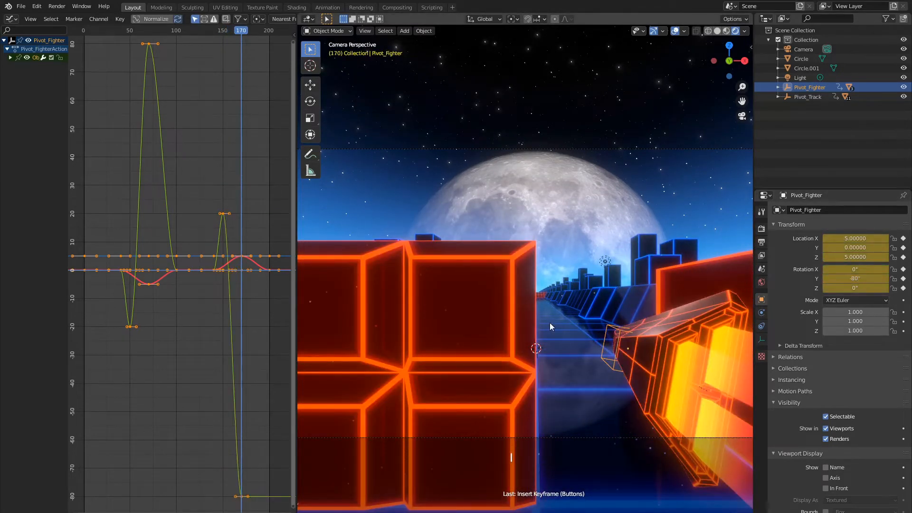
At frame 200, level Pivot_Fighter with a Y rotation of 0°, keyframe its rotation and play back the animation
key(shift+Right)
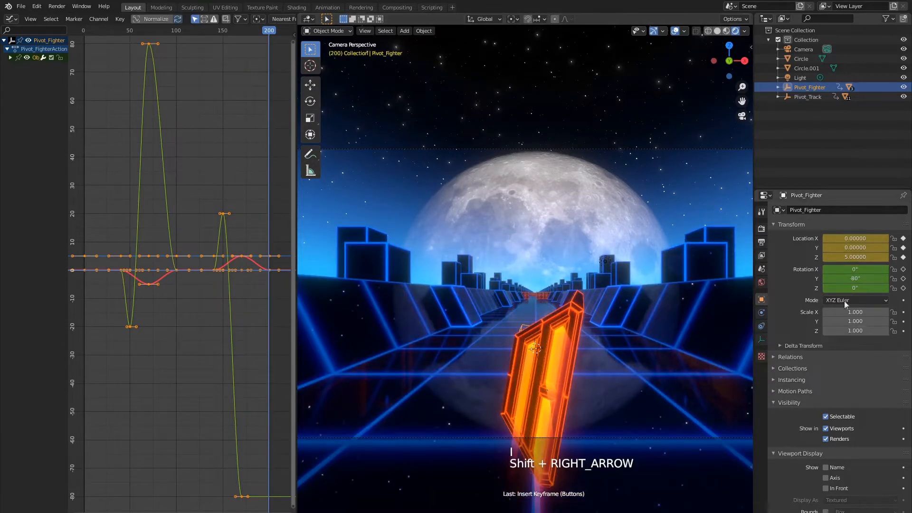
click(851, 279)
text(0)
key(Return)
key(i)
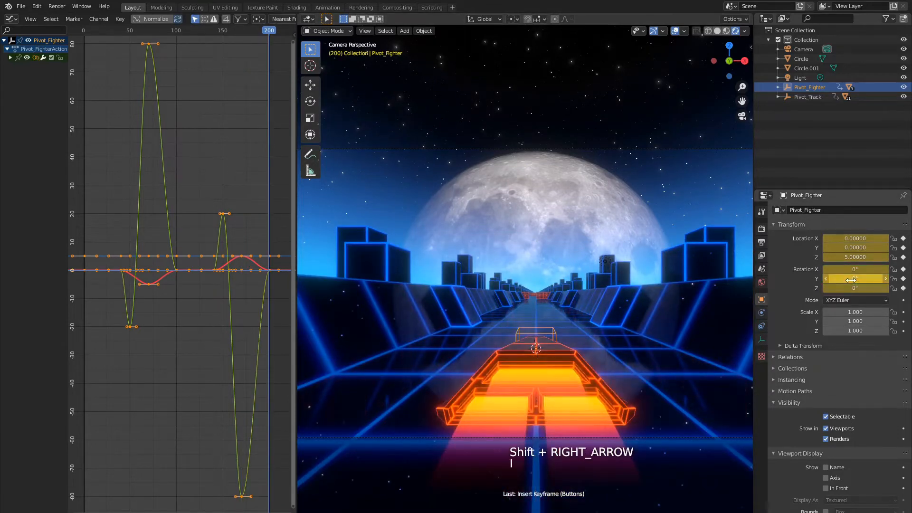
key(space)
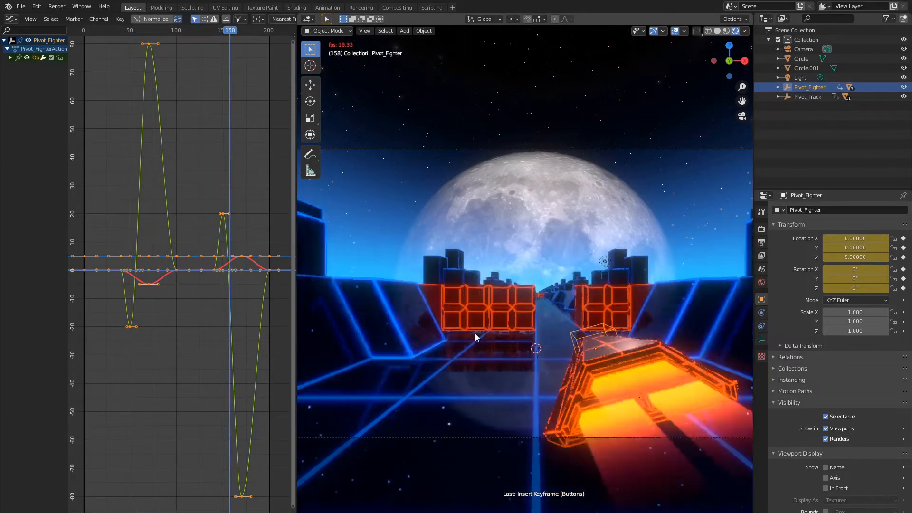
key(space)
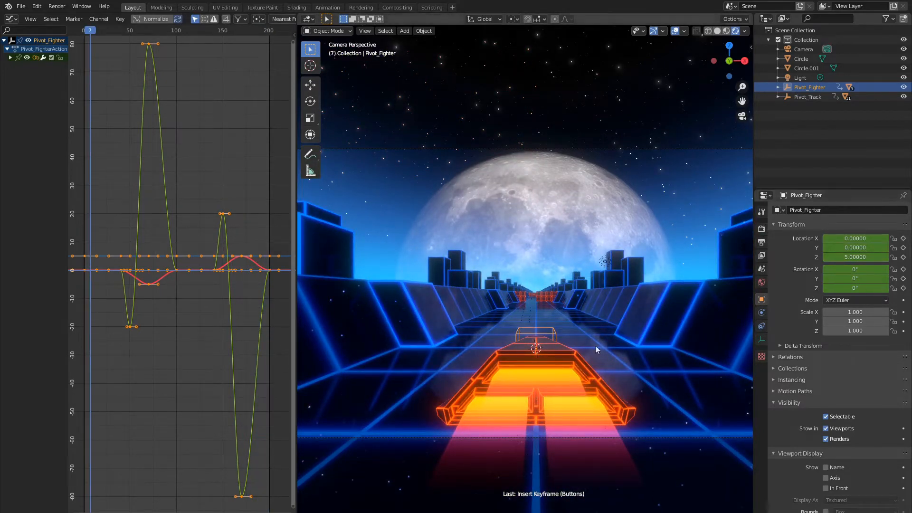
Expand Pivot_Fighter's Object Transforms channels and hide every curve except X Location
click(10, 58)
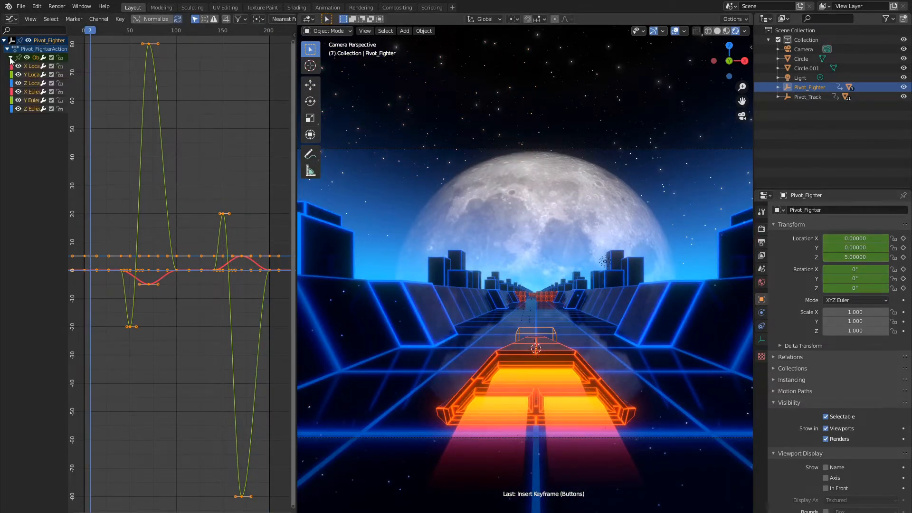
drag(67, 113, 117, 114)
ctrl+middle_drag(228, 157, 231, 206)
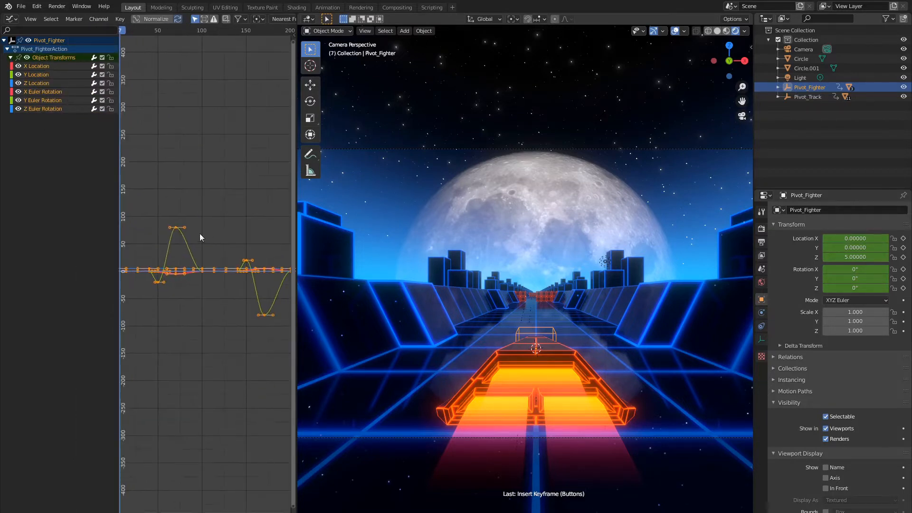
drag(18, 75, 18, 100)
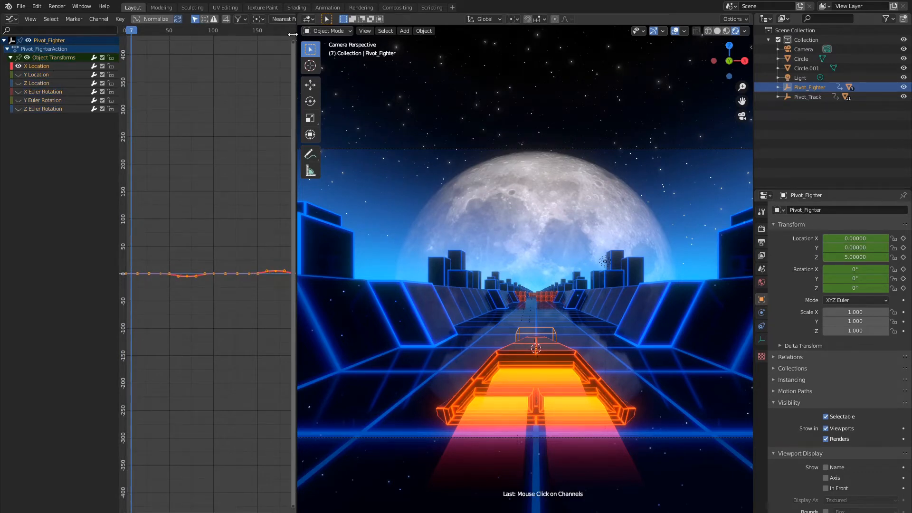
Show the graph editor's F-curve properties, enlarge the editor and add a Noise modifier to the X Location curve
key(n)
drag(118, 285, 85, 283)
scroll(126, 282, up, 18)
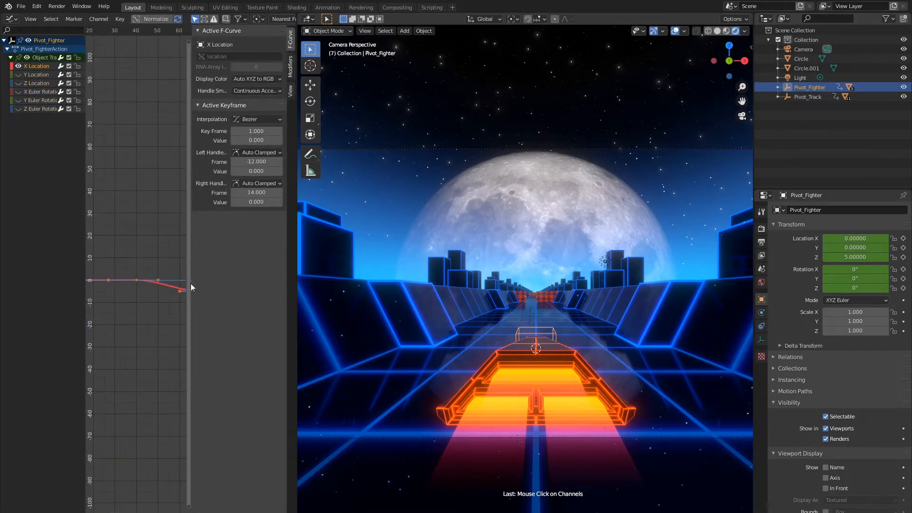
drag(299, 287, 427, 288)
ctrl+middle_drag(218, 277, 120, 215)
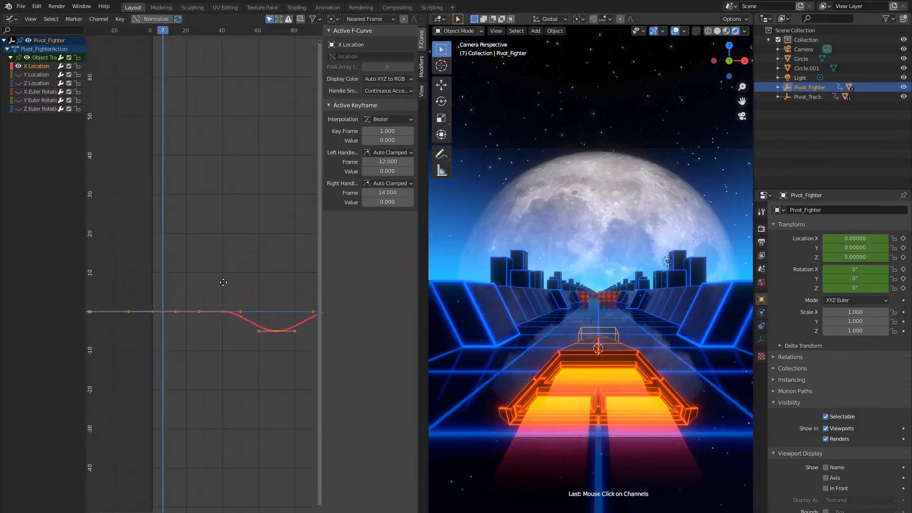
scroll(232, 294, up, 5)
middle_drag(232, 294, 230, 279)
click(420, 67)
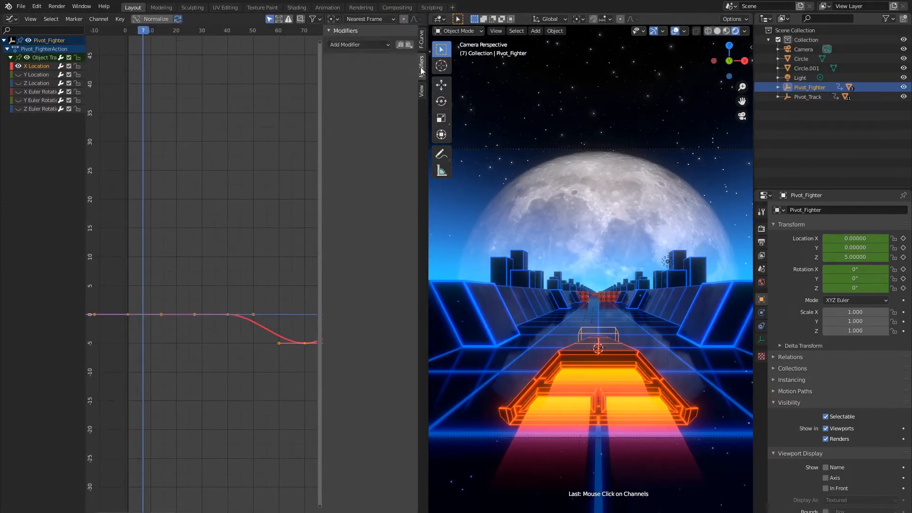
click(363, 44)
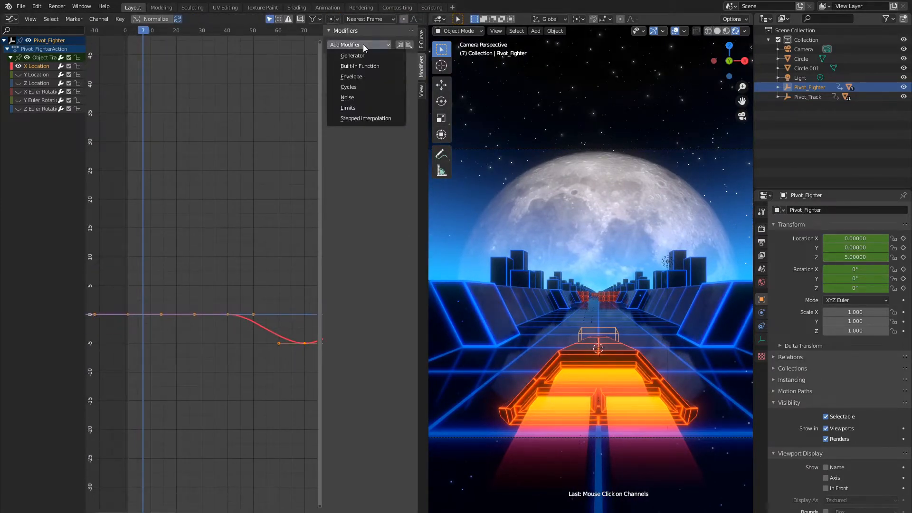
click(349, 96)
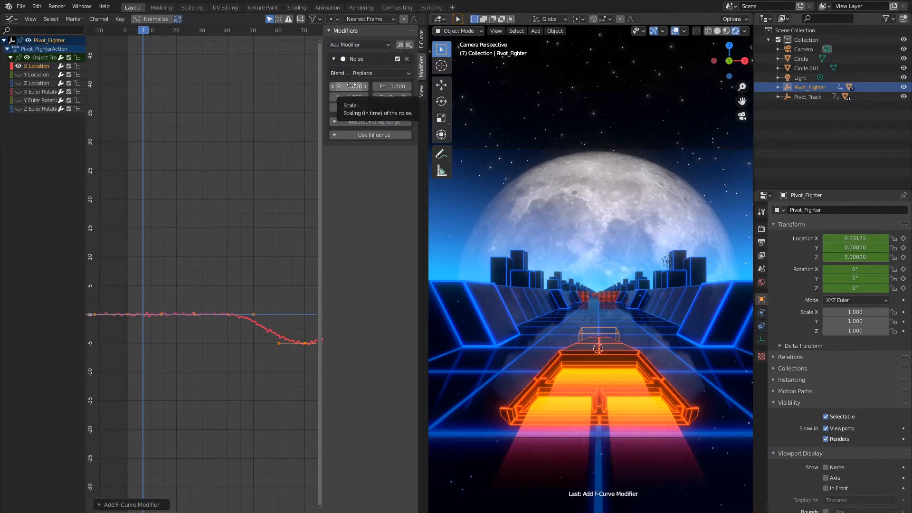
Set the X Location noise to a scale of 40, strength of 0.5 and offset of 14.3
key(Return)
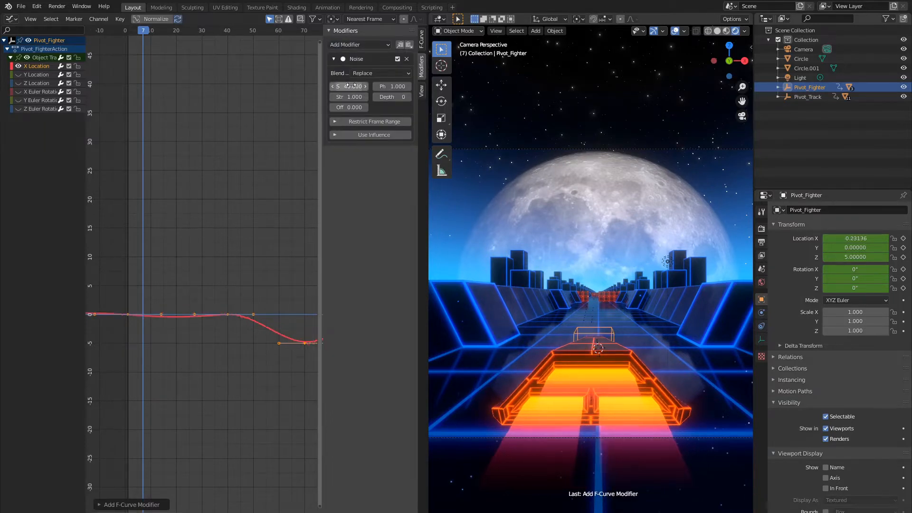
key(Return)
click(346, 108)
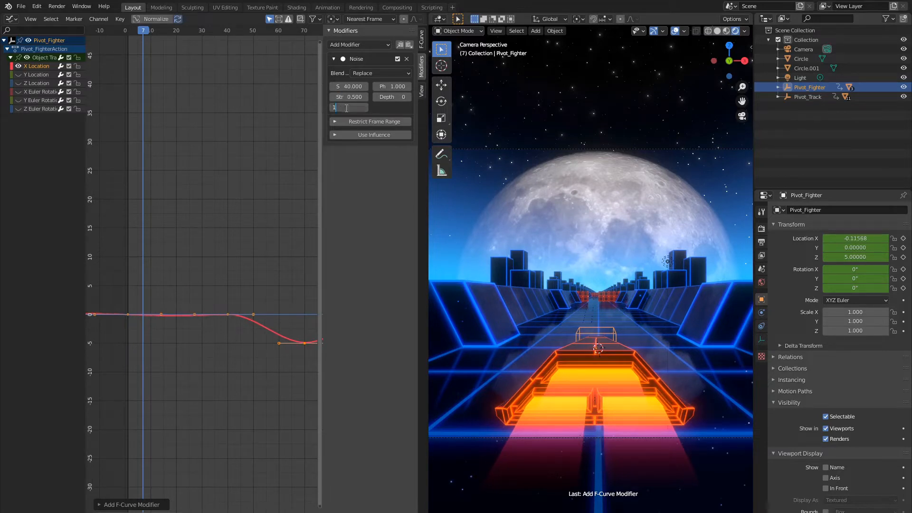
key(Return)
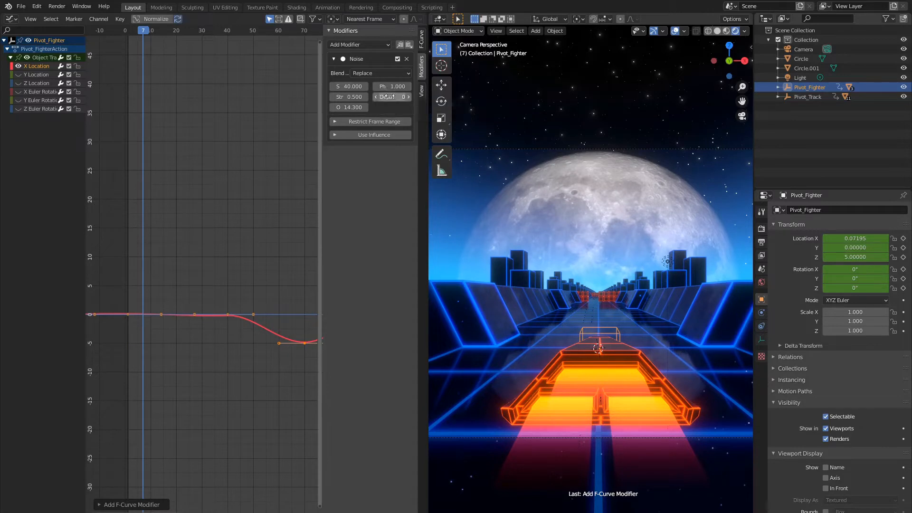
Restrict the X Location noise to frames 5 through 155, with blend in and blend out of 30 frames each
click(363, 122)
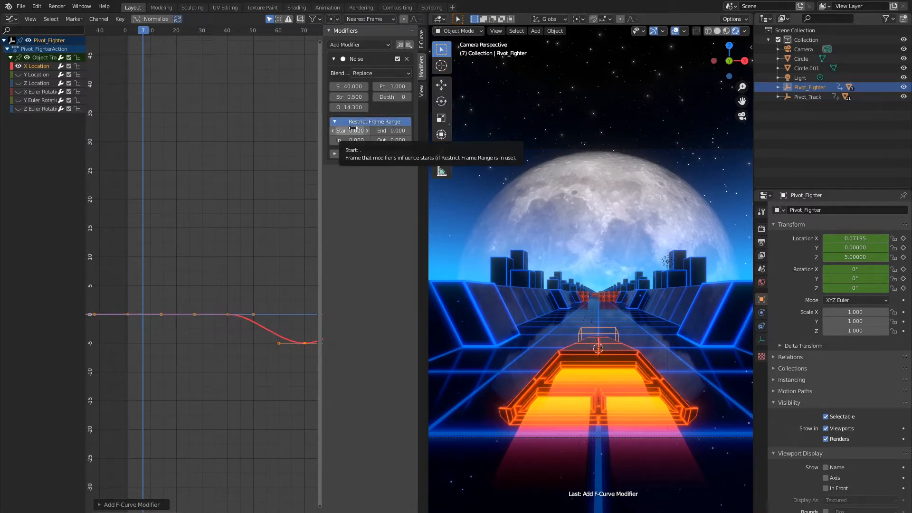
click(355, 130)
text(5)
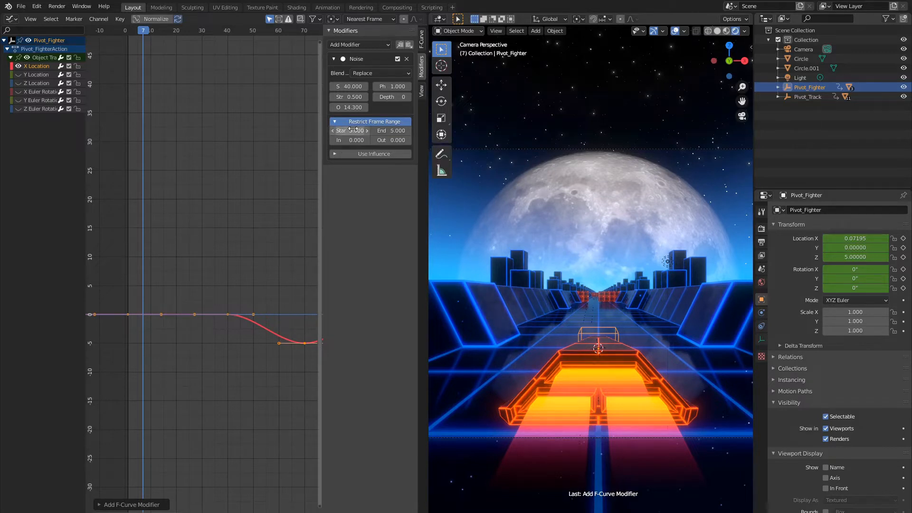
key(Return)
click(391, 130)
text(15)
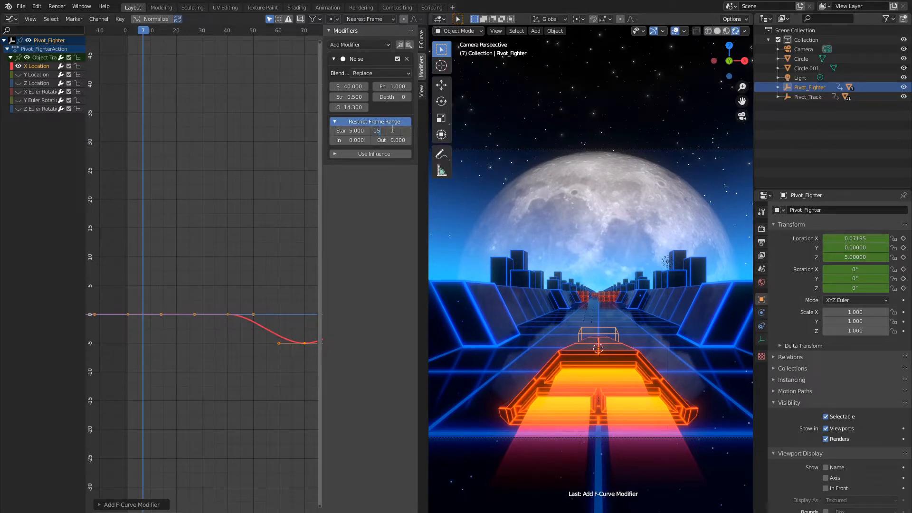
text(5)
key(Return)
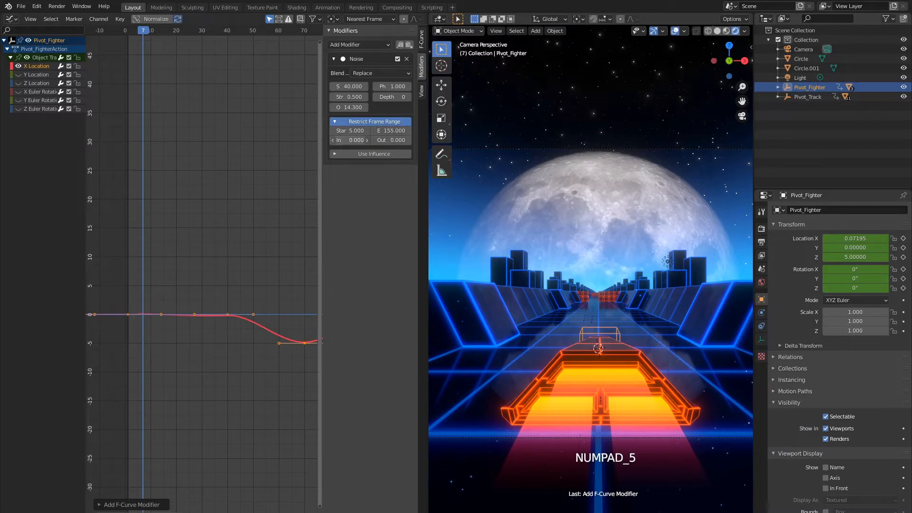
text(30)
key(Return)
click(392, 140)
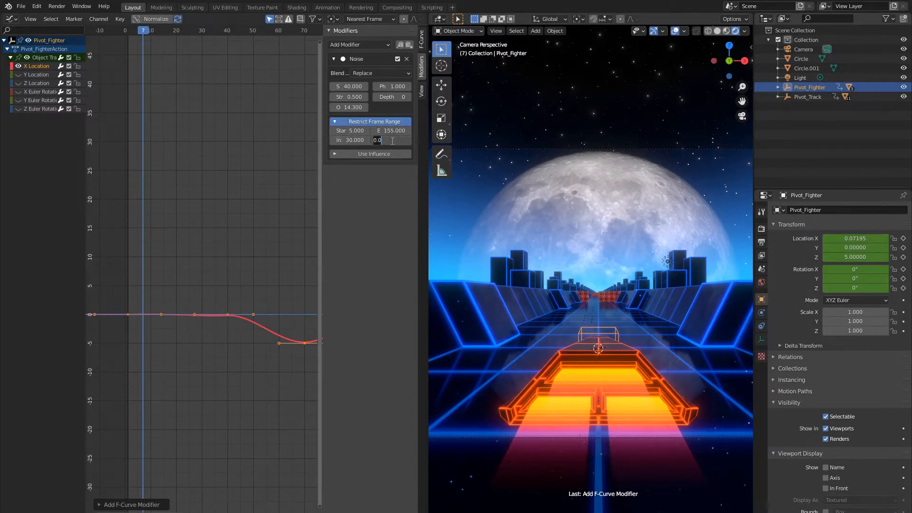
Inspect the X Location curve up close and play back the animation to check the ship's sideways drift
ctrl+middle_drag(193, 335, 189, 286)
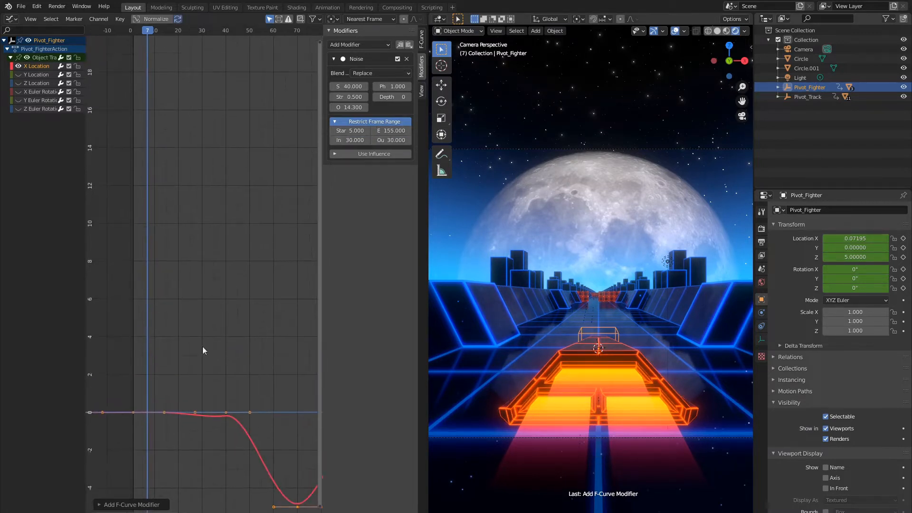
middle_drag(195, 385, 189, 291)
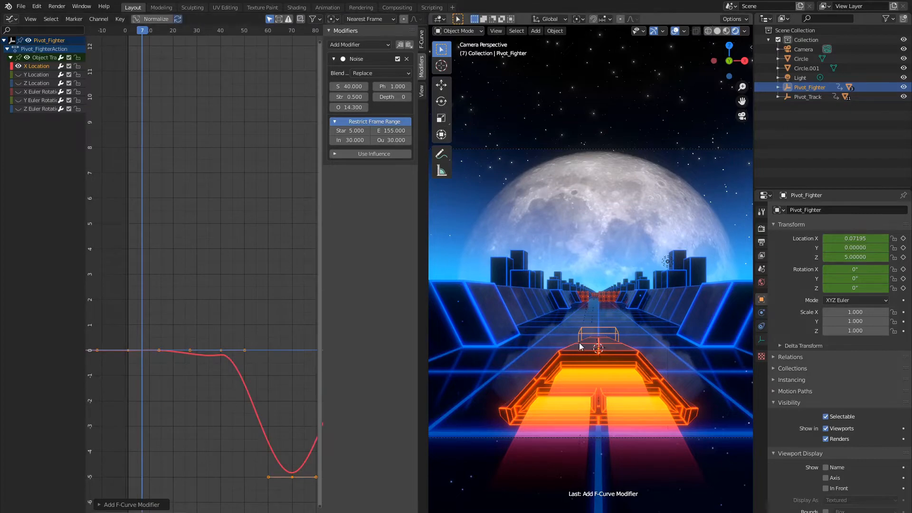
key(space)
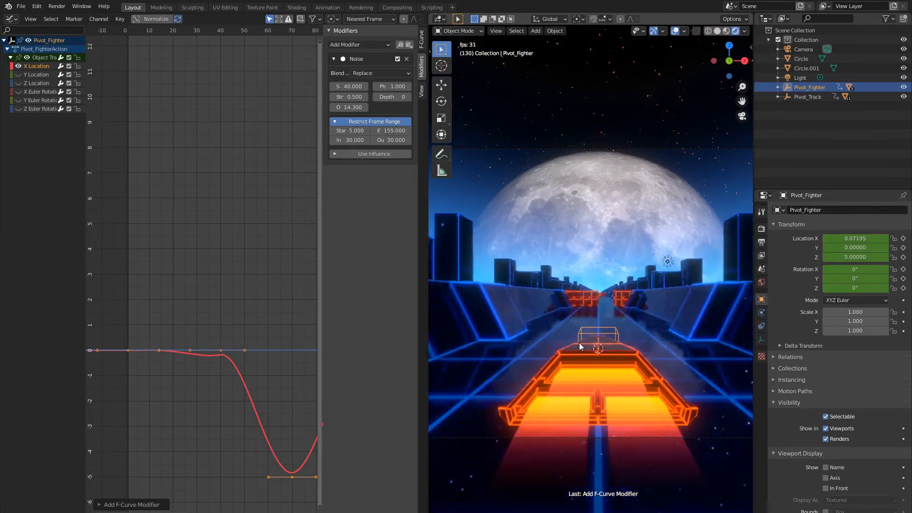
key(space)
Hide the X Location curve, show and select Z Location, and add a Noise modifier to it
click(18, 68)
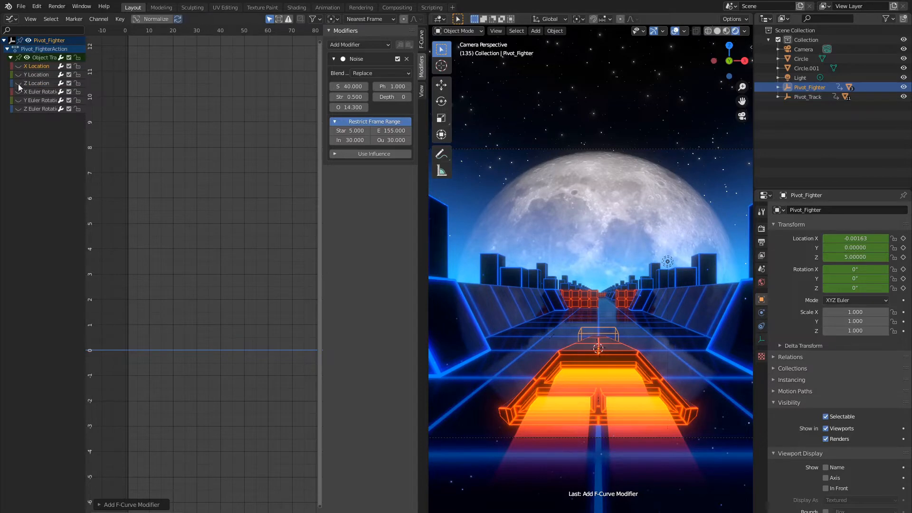
click(30, 83)
key(KP_Decimal)
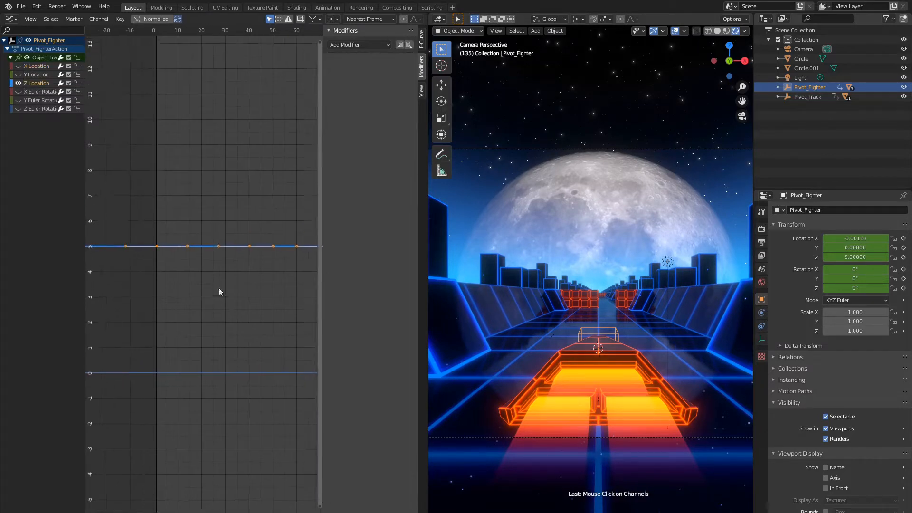
click(364, 45)
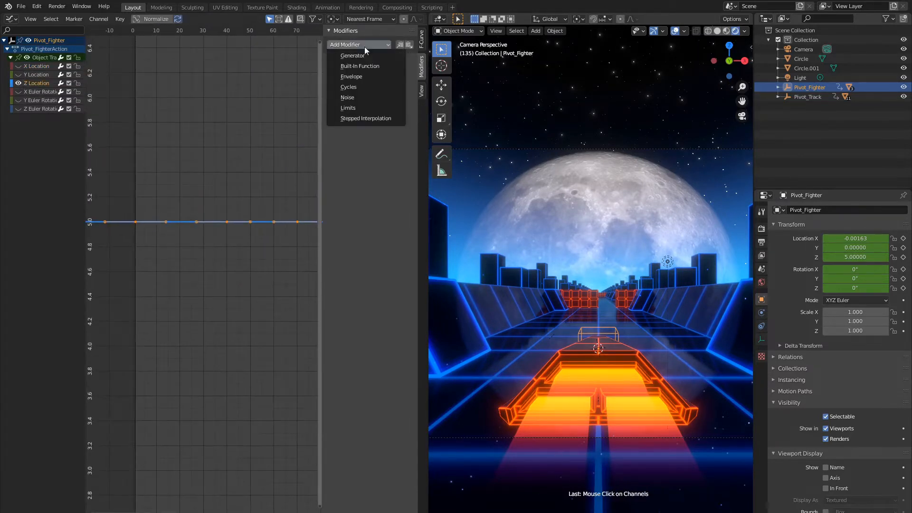
click(356, 97)
ctrl+middle_drag(233, 192, 247, 206)
middle_drag(185, 217, 230, 205)
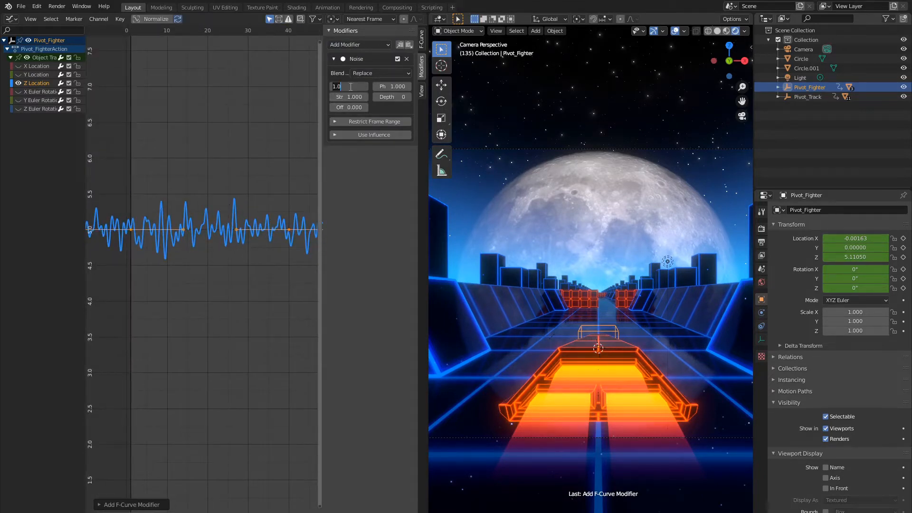
Set the Z Location noise to a scale of 20 and a strength of 0.5
text(0)
key(Return)
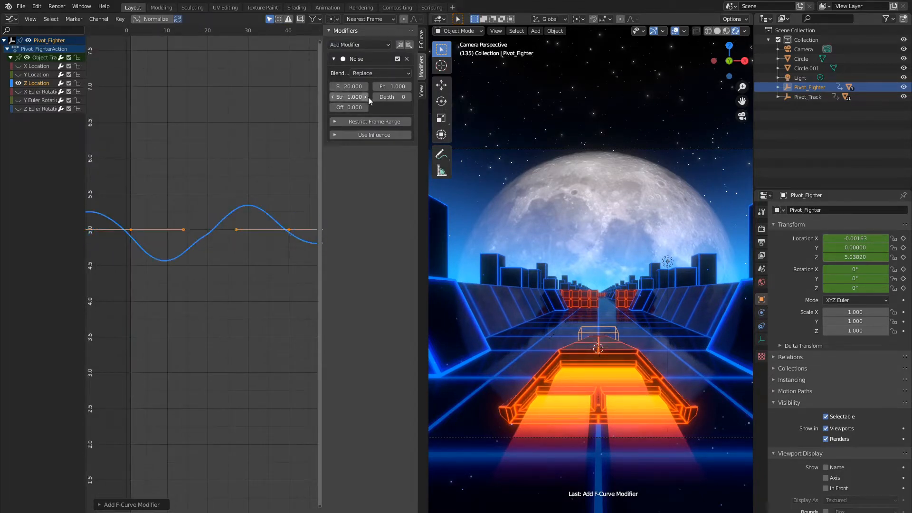
key(Return)
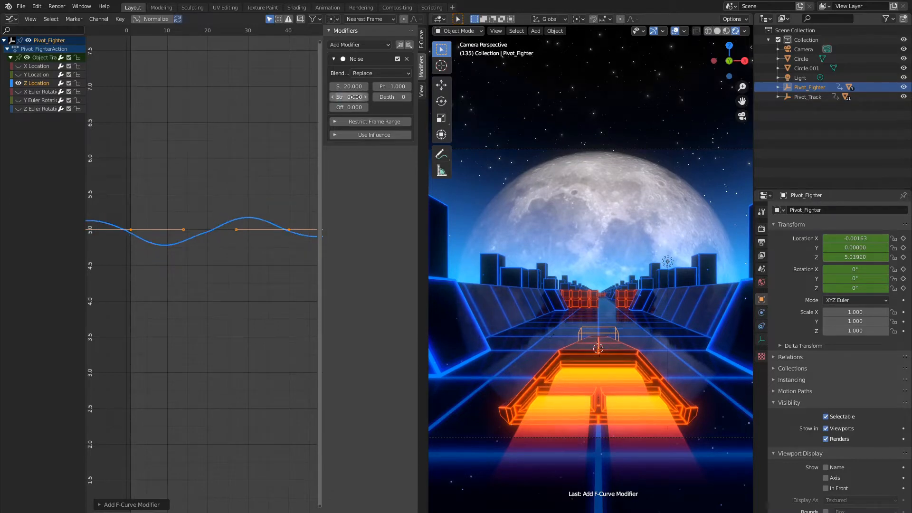
Restrict the Z Location noise to frames 5 through 195, with blend in and blend out of 30 frames each
click(355, 122)
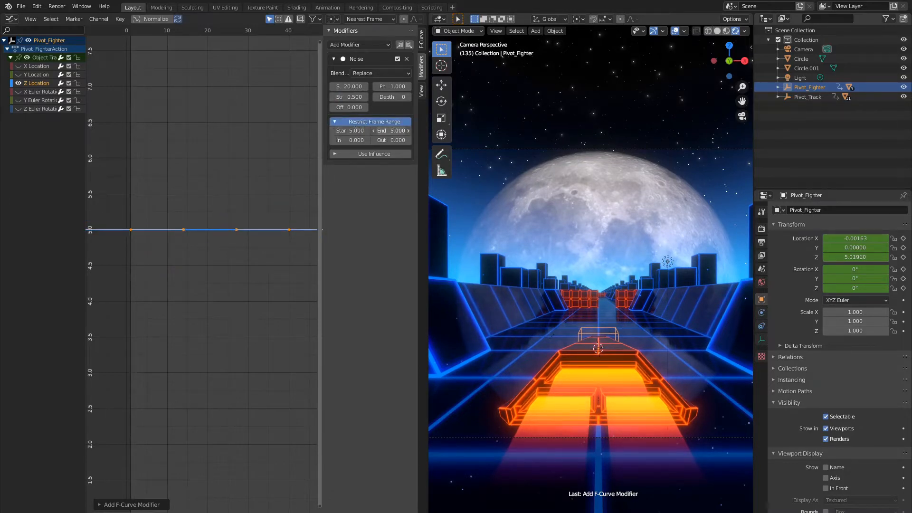
text(95)
key(Return)
double_click(364, 141)
text(30)
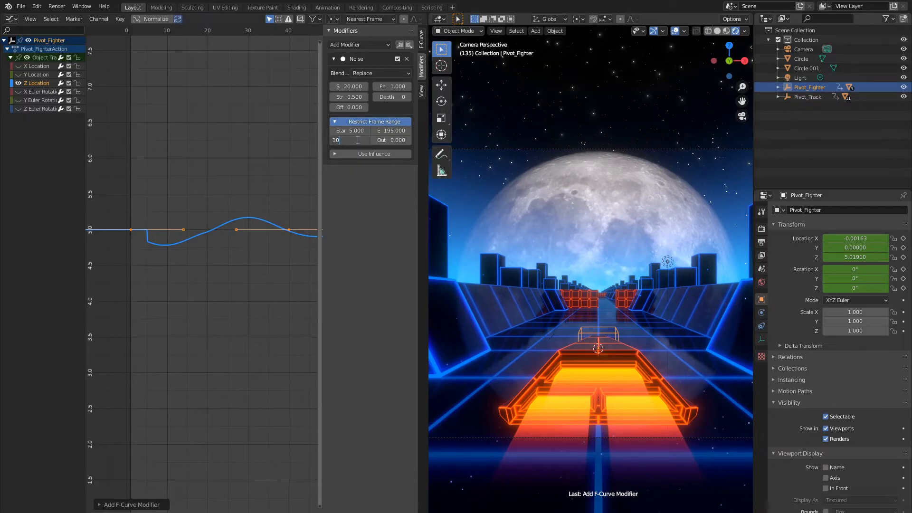
key(Return)
click(391, 140)
text(30)
key(Return)
Play back the animation to check the ship's vertical drift along the Z Location curve
ctrl+middle_drag(309, 257, 230, 258)
key(space)
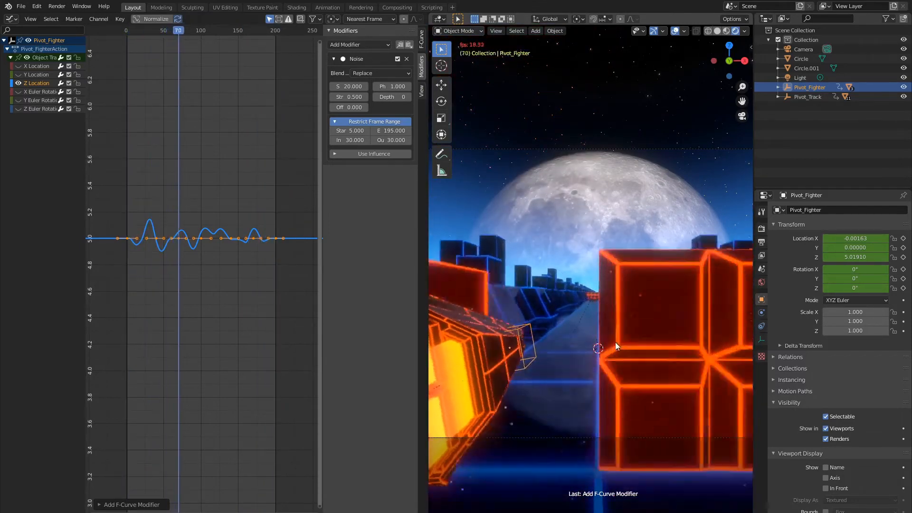
key(space)
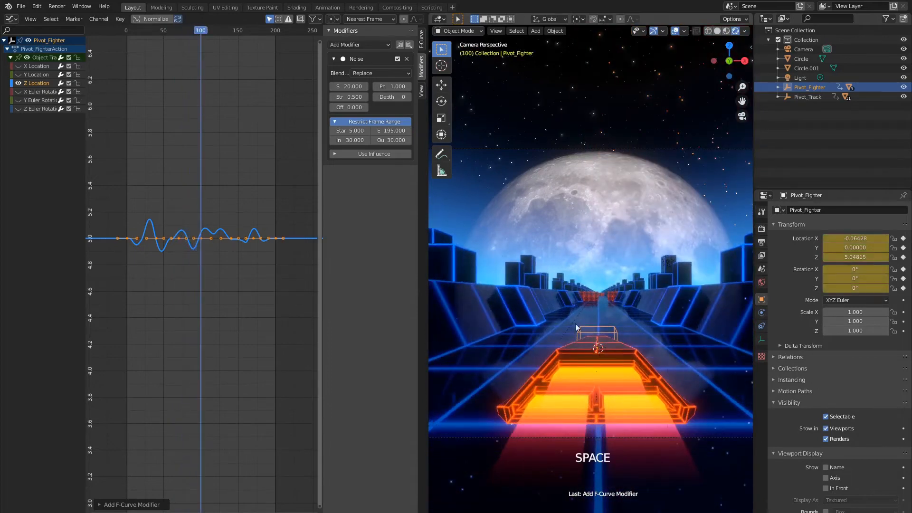
Hide the Z Location curve, show and select X Euler Rotation, and add a Noise modifier to it
click(18, 82)
click(36, 92)
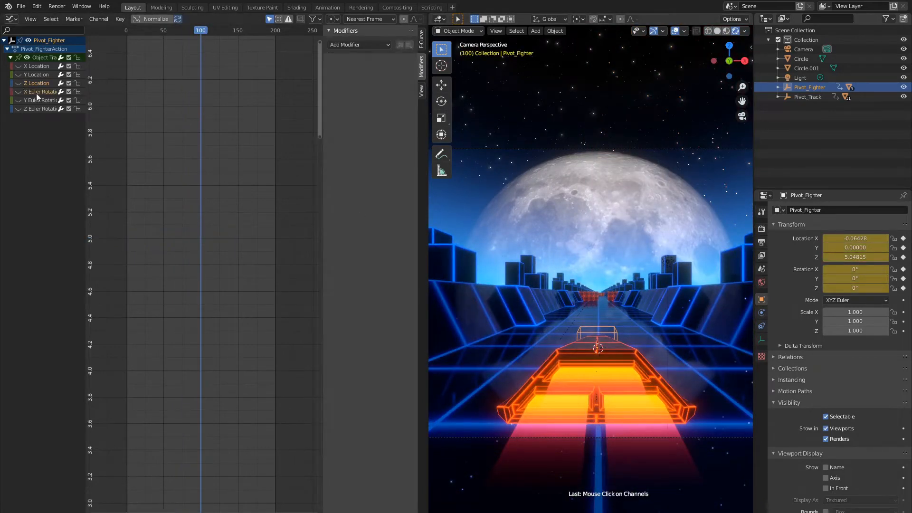
click(18, 92)
middle_drag(220, 110, 295, 156)
ctrl+middle_drag(242, 209, 230, 271)
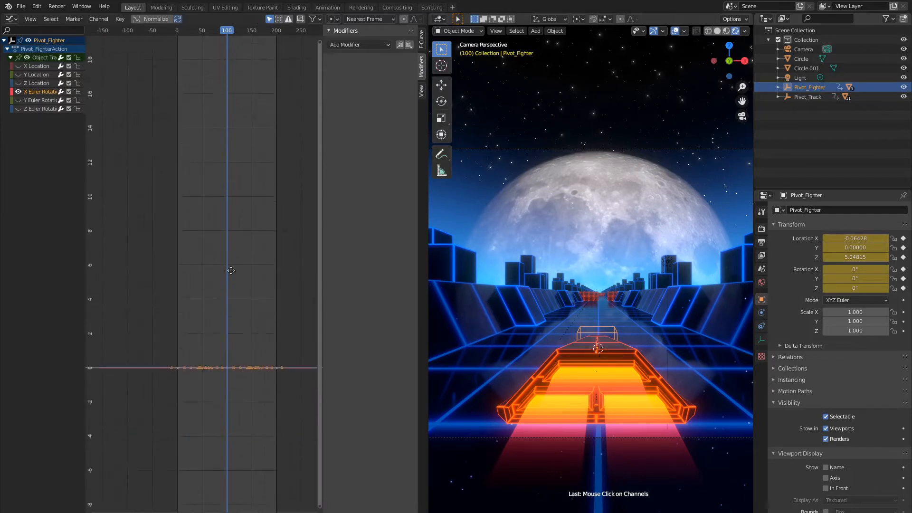
middle_drag(222, 352, 230, 260)
click(349, 45)
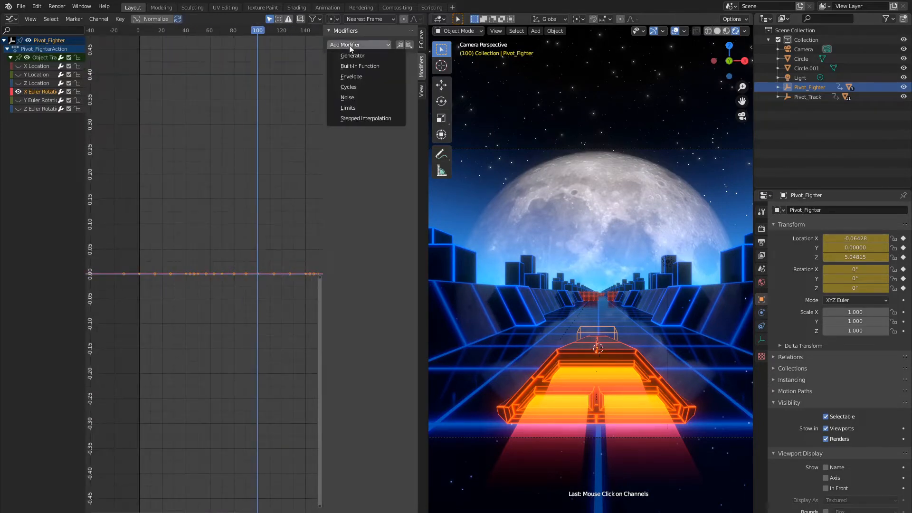
click(350, 96)
ctrl+middle_drag(236, 181, 233, 287)
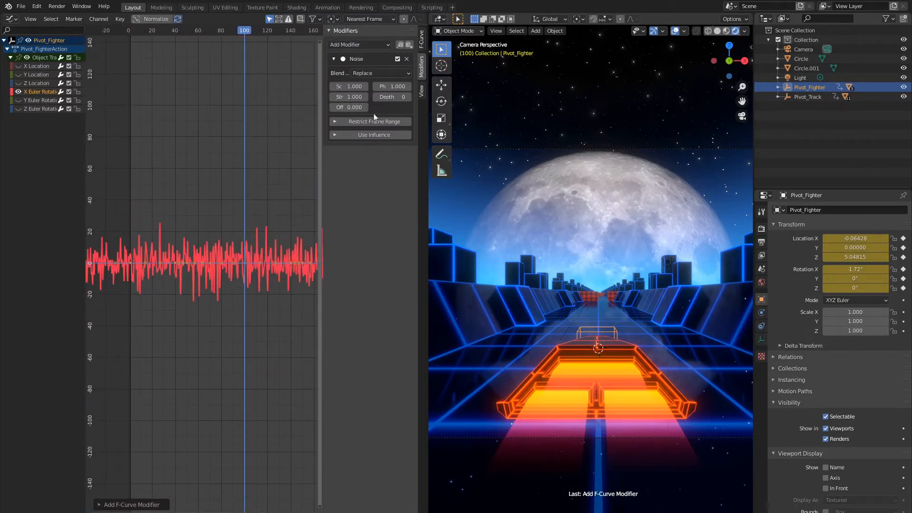
Set the X Euler Rotation noise to a scale of 20, strength of 0.05 and offset of -2.63
double_click(352, 87)
key(Return)
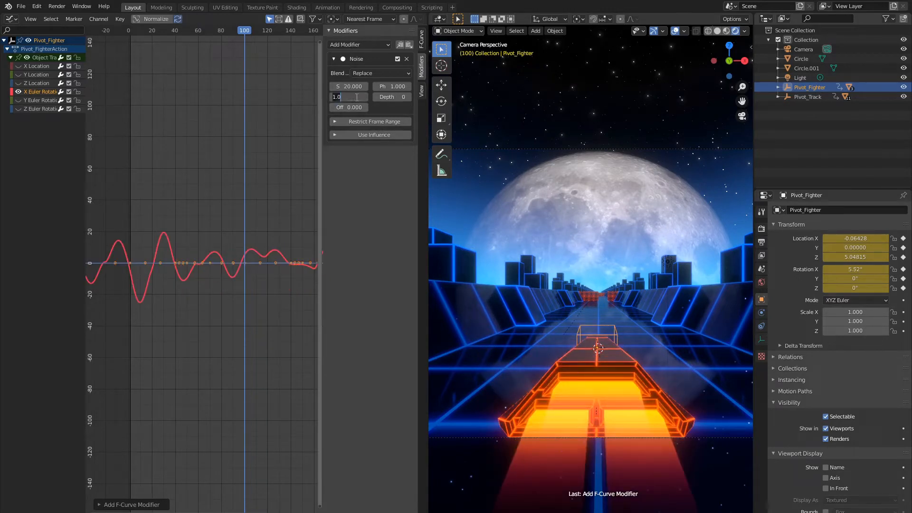
click(357, 96)
text(0.05)
key(Return)
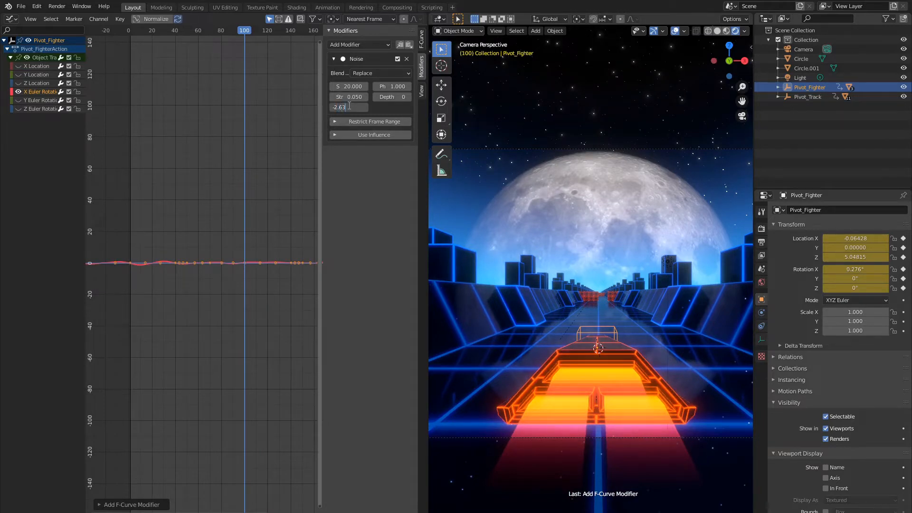
click(349, 106)
text(-2.630)
key(Return)
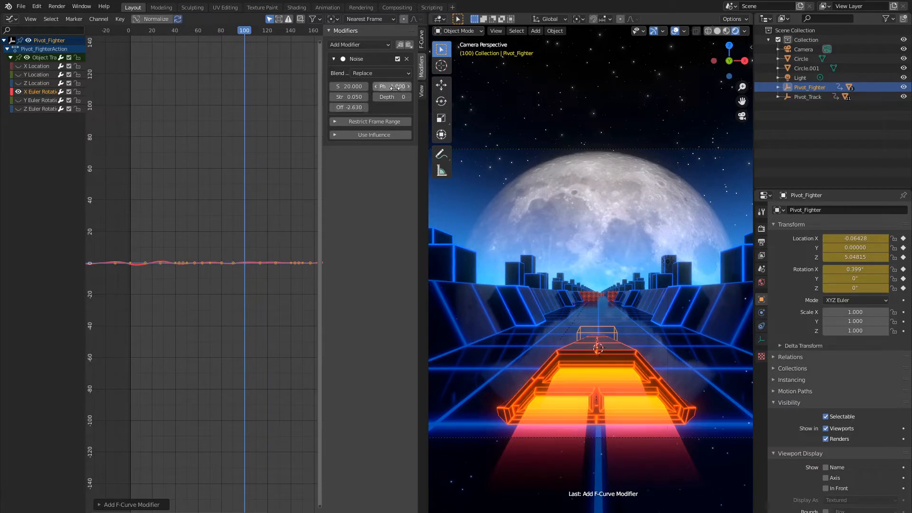
Restrict the X Euler Rotation noise to frames 5 through 195, with blend in and blend out of 30 frames each
click(375, 122)
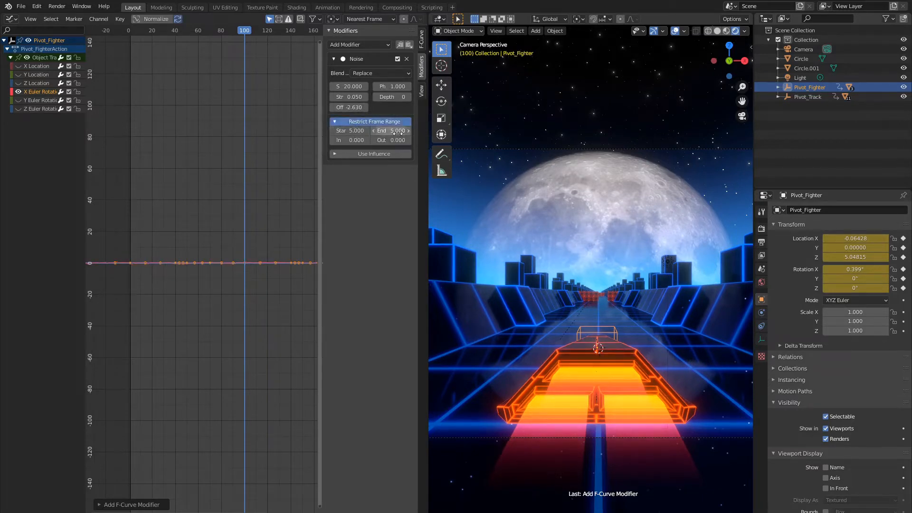
click(352, 140)
text(30)
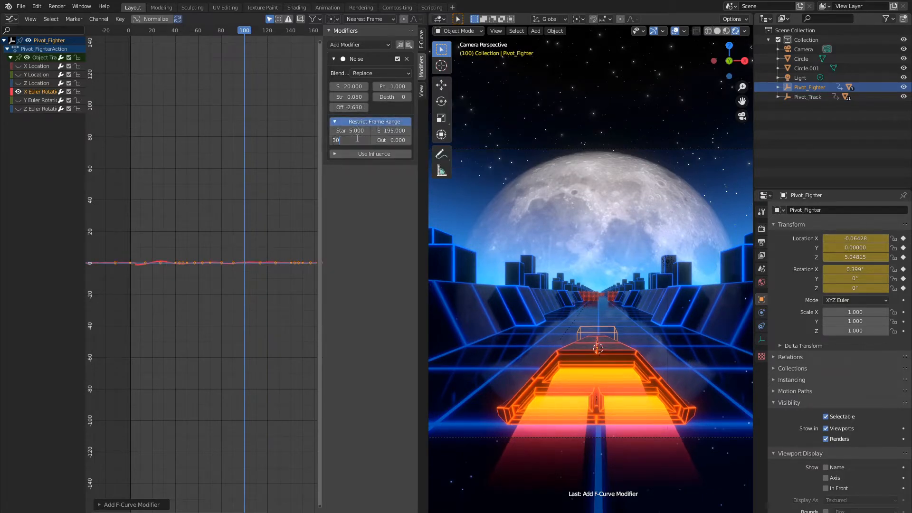
click(388, 140)
text(30)
key(Return)
Switch the visible curve to Y Euler Rotation and add a Noise modifier to it
click(41, 100)
key(Home)
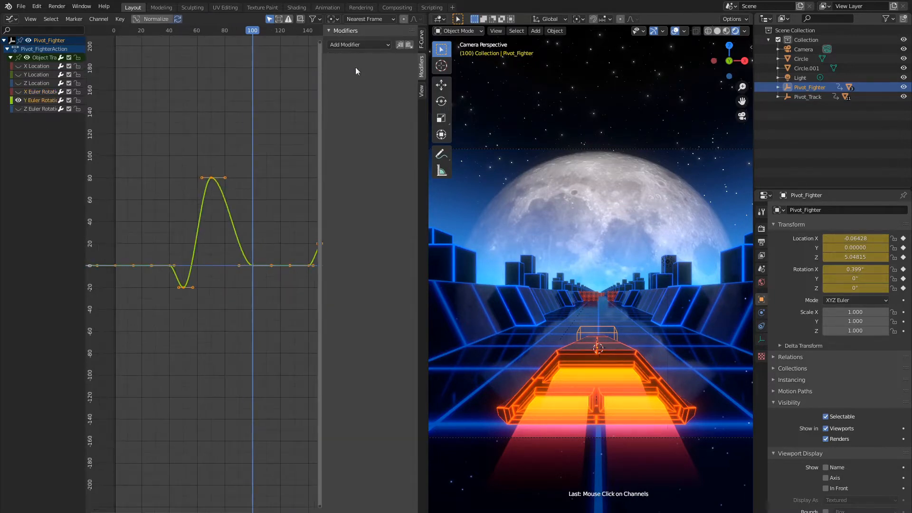
click(356, 44)
click(348, 97)
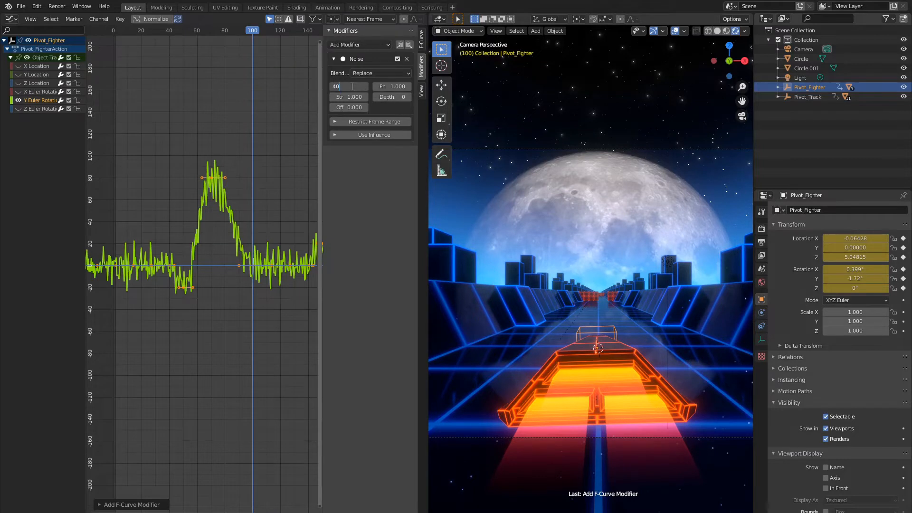
Set the Y Euler Rotation noise to a scale of 40, strength of -0.2 and offset of 14.3
key(Return)
click(357, 96)
text(-0.2)
key(Return)
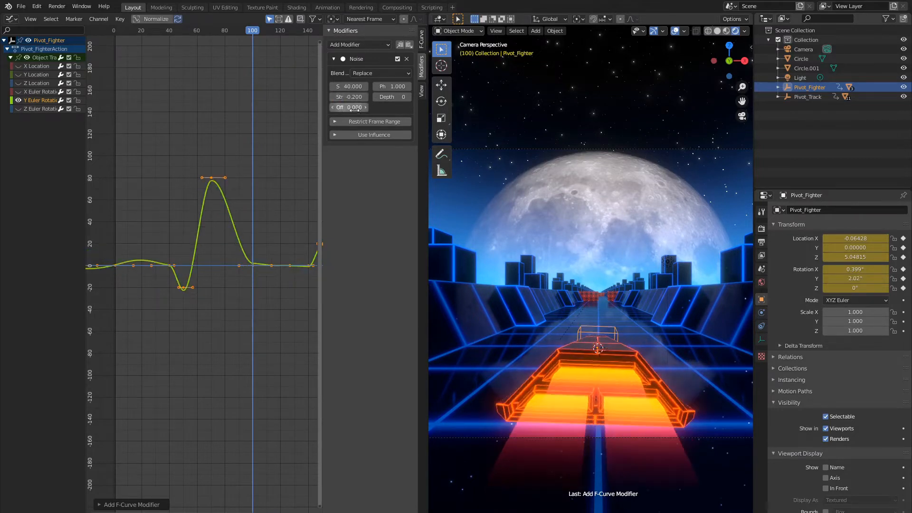
click(356, 111)
text(14.3)
key(Return)
Restrict the Y Euler Rotation noise to frames 5 through 195, with blend in and blend out of 30 frames each
click(366, 122)
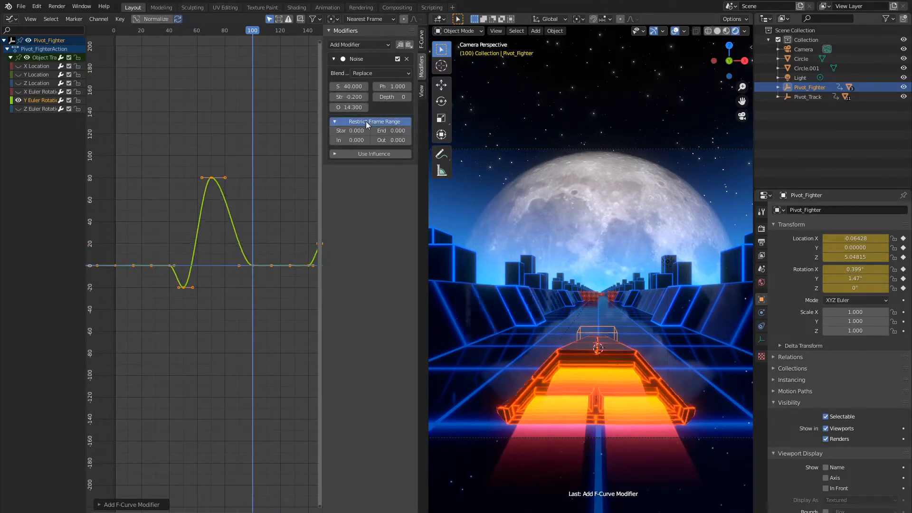
click(357, 131)
text(5)
key(Return)
click(386, 131)
text(195)
key(Return)
click(356, 140)
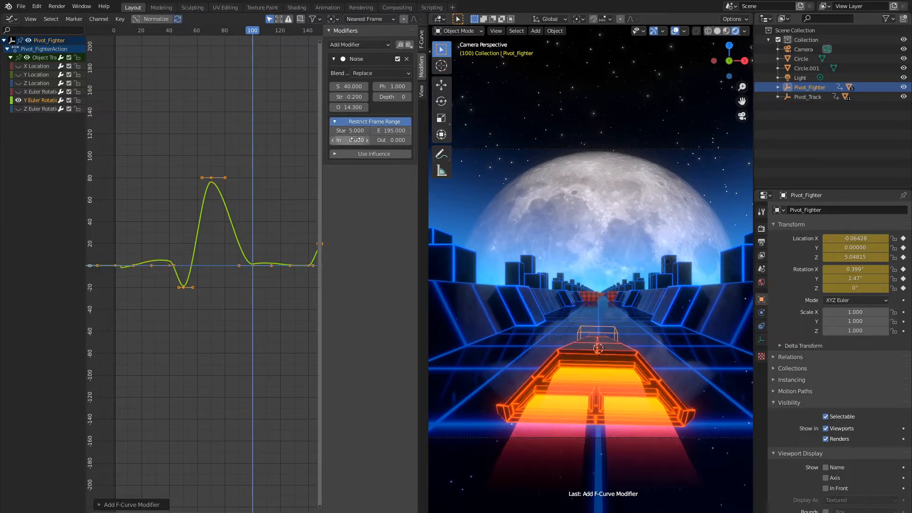
text(30)
key(Return)
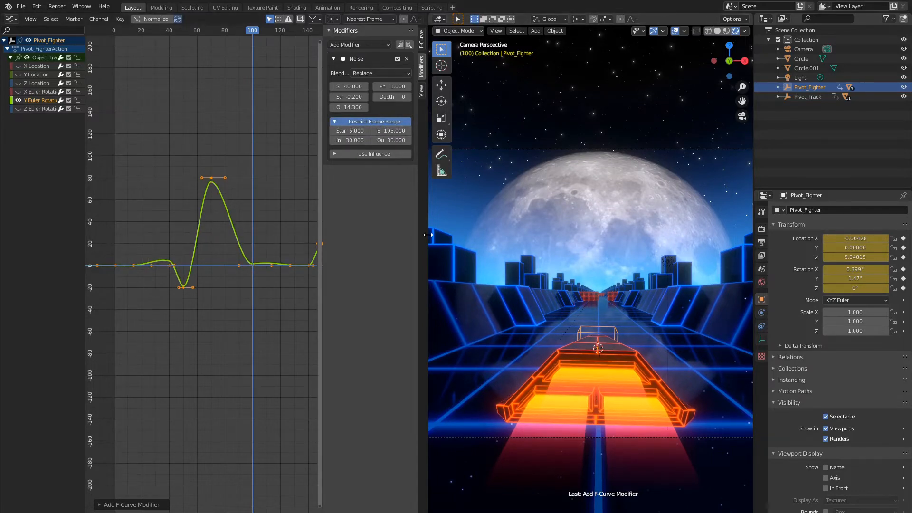
Widen the 3D viewport and play back the animation to review the ship's combined drift and banking
drag(428, 143, 277, 142)
key(space)
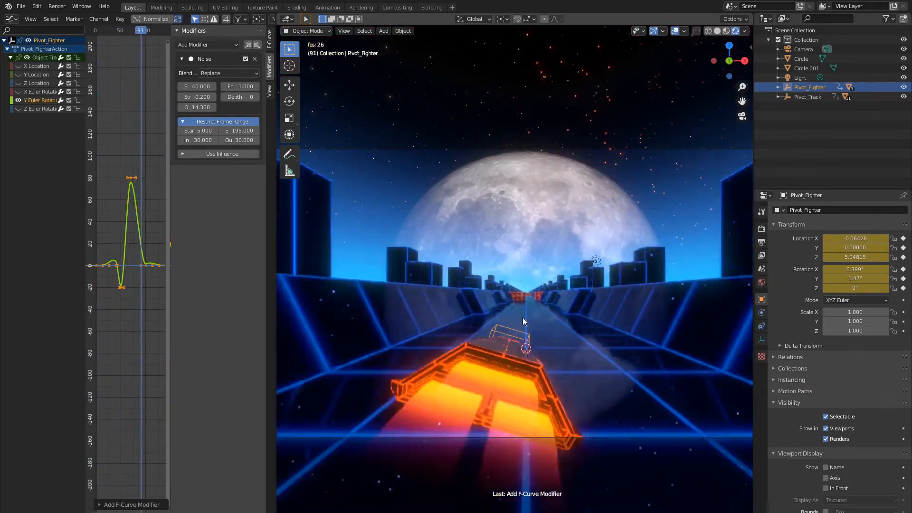
key(space)
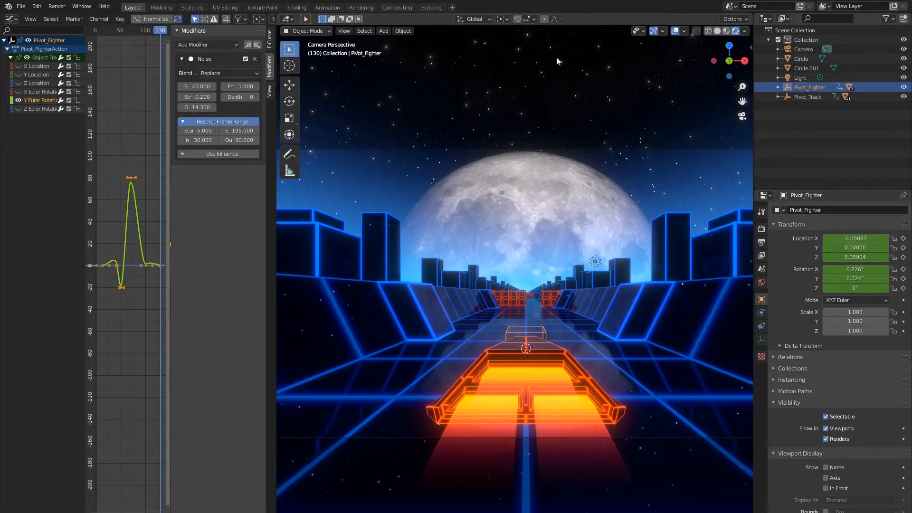
Keyframe the scale of both engine flame objects, Cube.002 and Cube.001, at frame 1
click(526, 380)
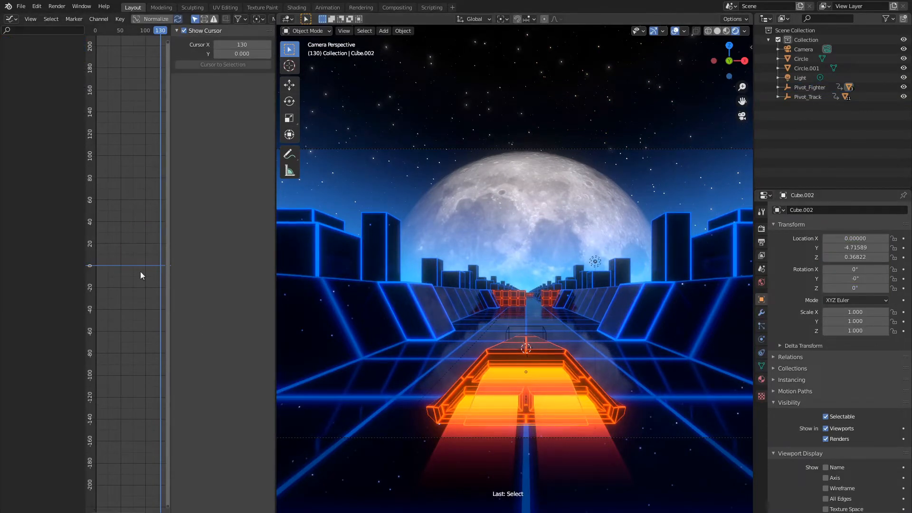
key(shift+Left)
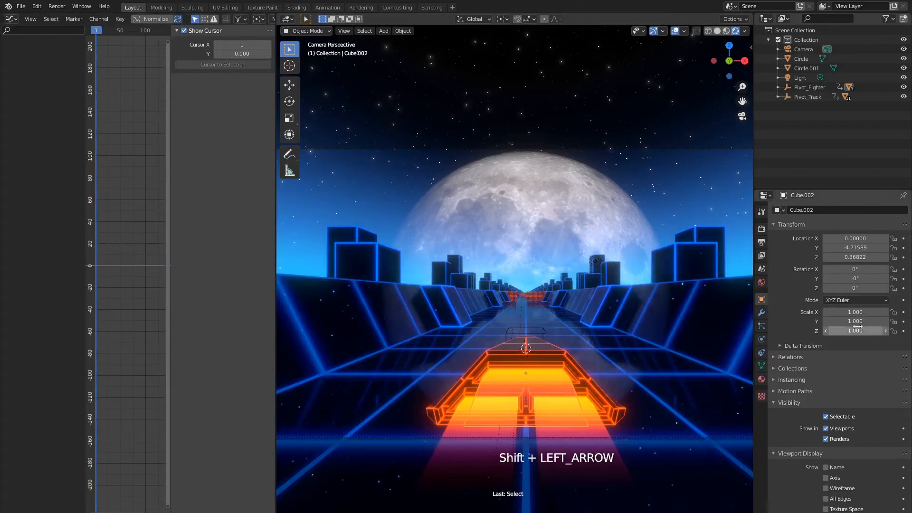
key(i)
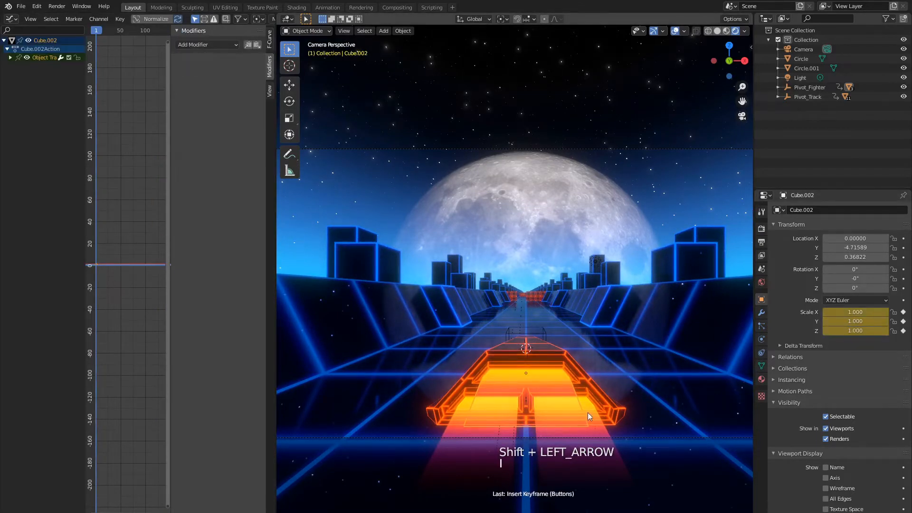
click(591, 410)
key(i)
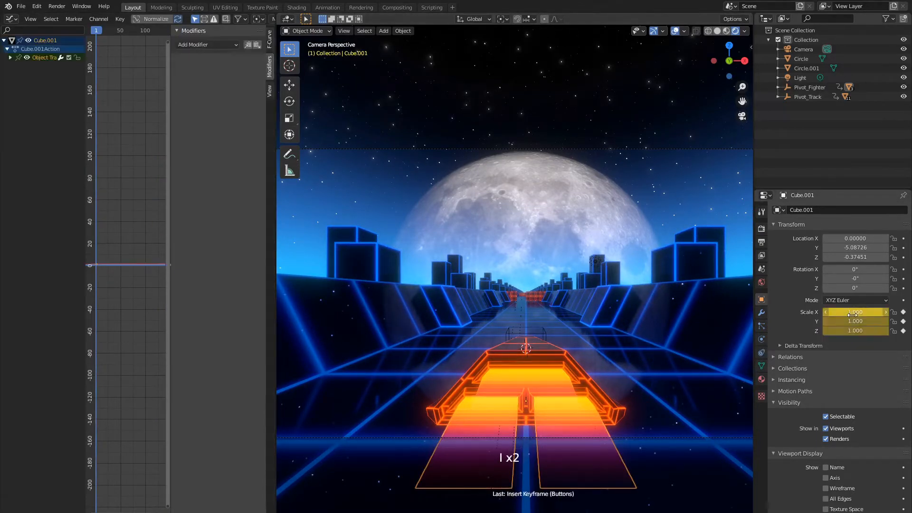
Select both engine flame objects and move them about -0.01 along the global Y axis
shift+click(517, 377)
key(g)
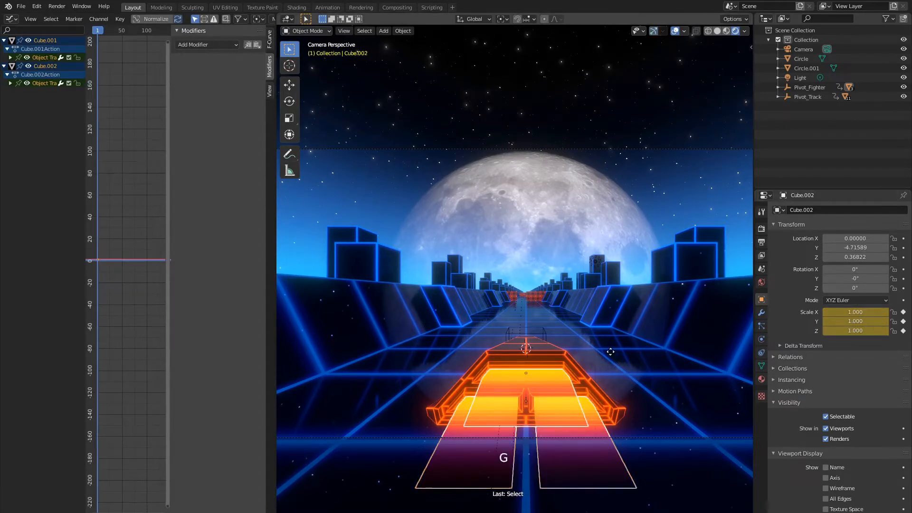
key(y)
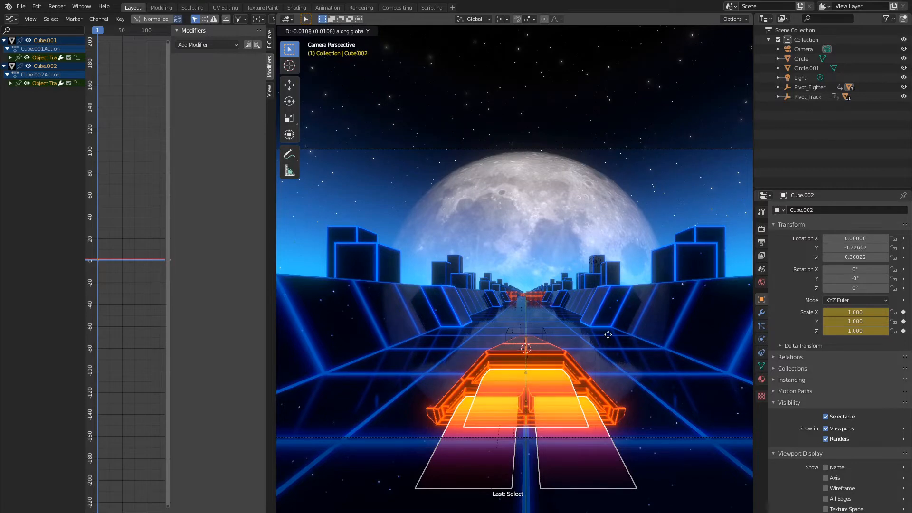
click(609, 338)
Select the upper engine flame, Cube.002, and add a Built-In Function modifier to its Y Scale curve
click(508, 380)
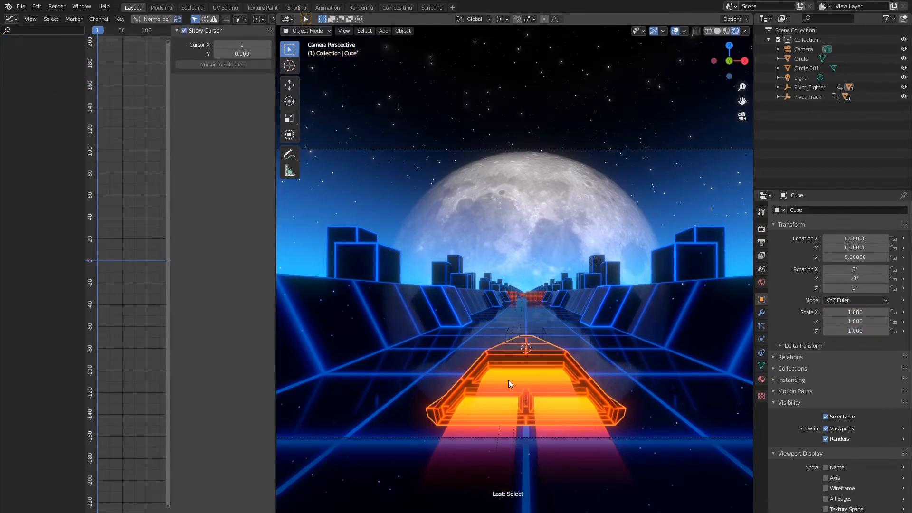
click(508, 380)
click(10, 57)
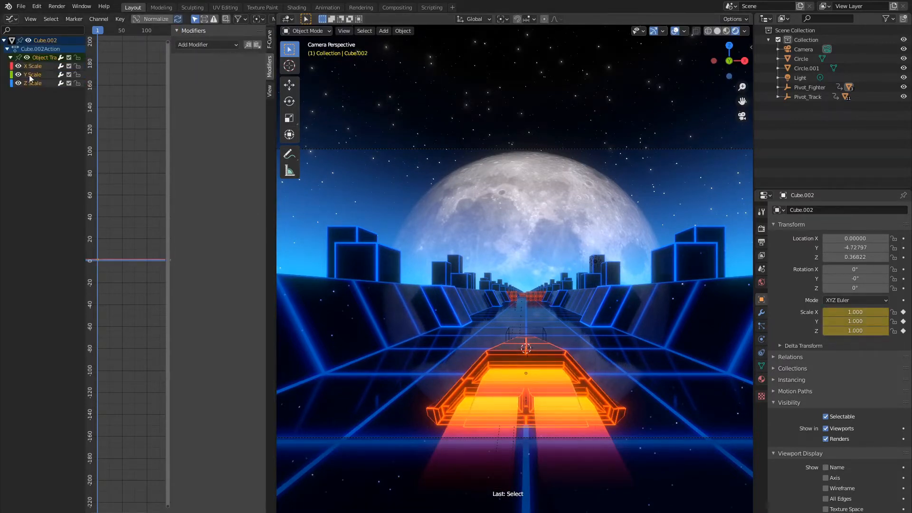
click(29, 76)
click(200, 45)
click(208, 66)
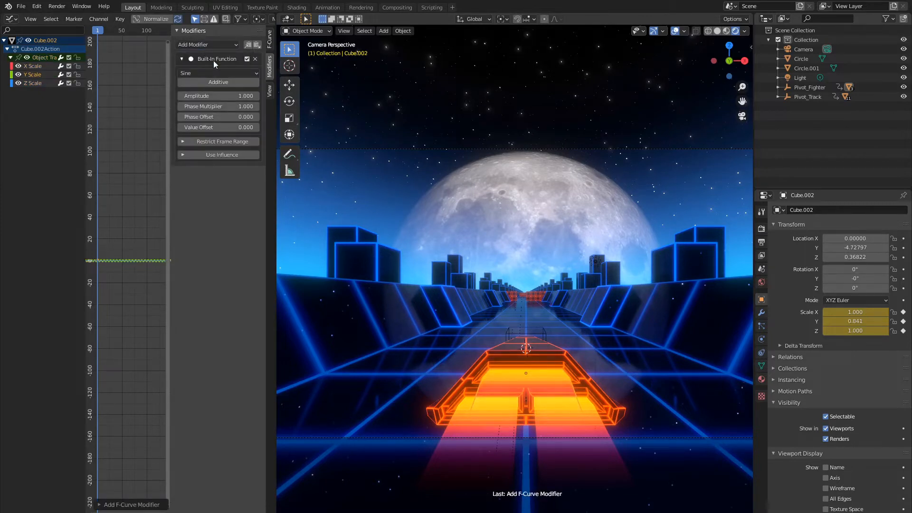
Set the Y Scale sine function to amplitude 0.1, phase multiplier 2 and value offset 1
click(224, 94)
text(0.1)
key(Return)
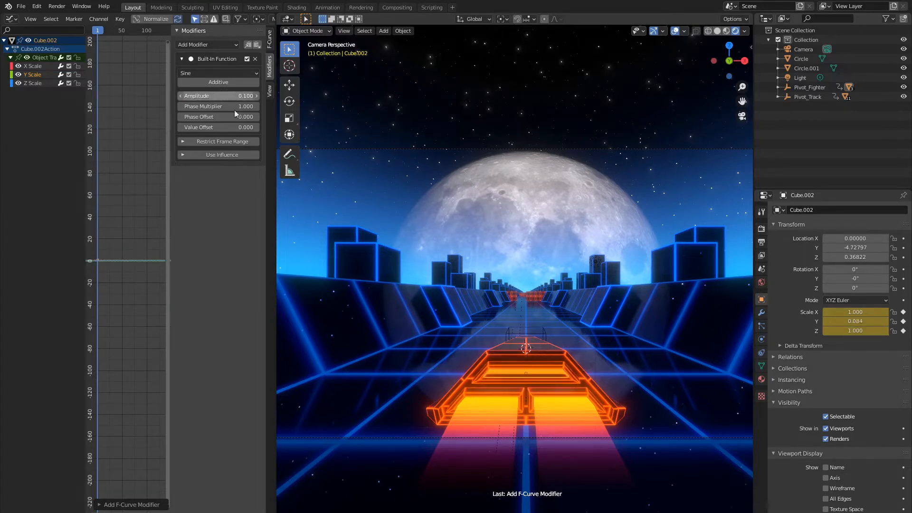
key(Return)
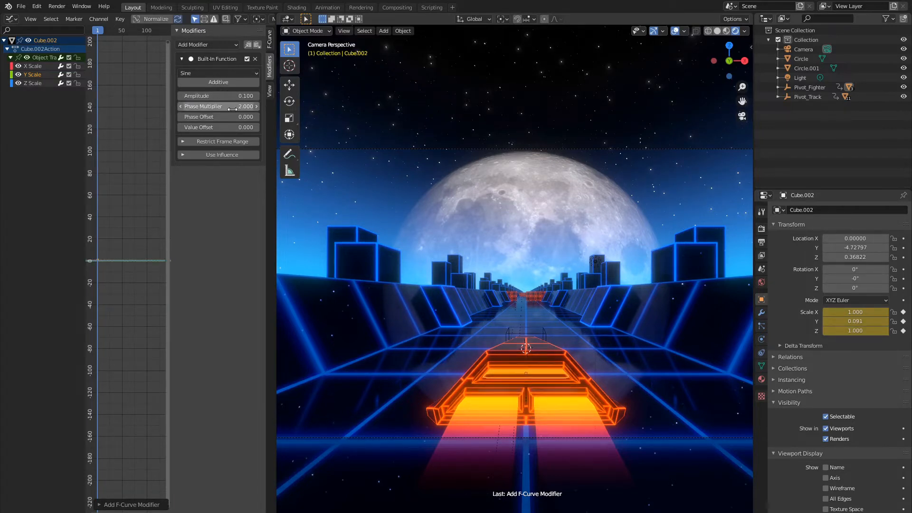
click(237, 129)
text(1)
key(Return)
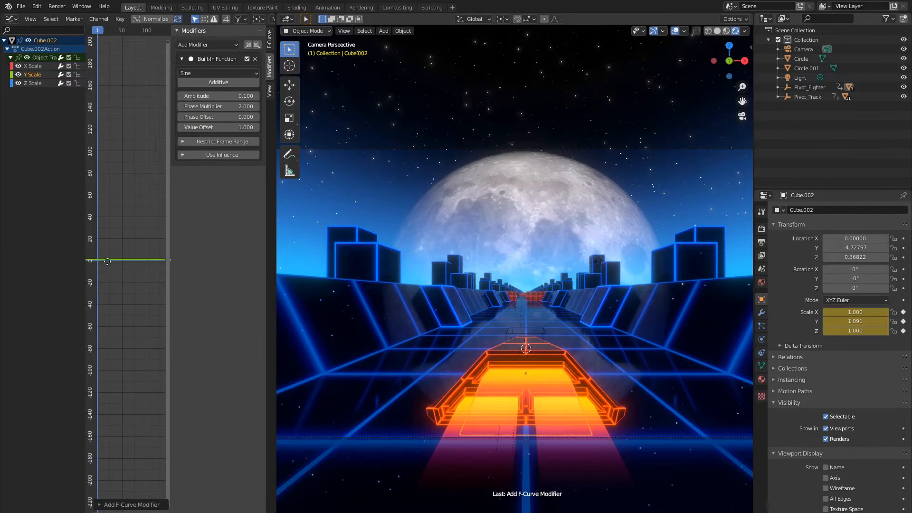
Copy the sine modifier from Cube.002's Y Scale curve and paste it onto the lower engine flame Cube.001's Y Scale curve
scroll(139, 250, up, 6)
ctrl+middle_drag(143, 260, 108, 250)
drag(170, 251, 214, 251)
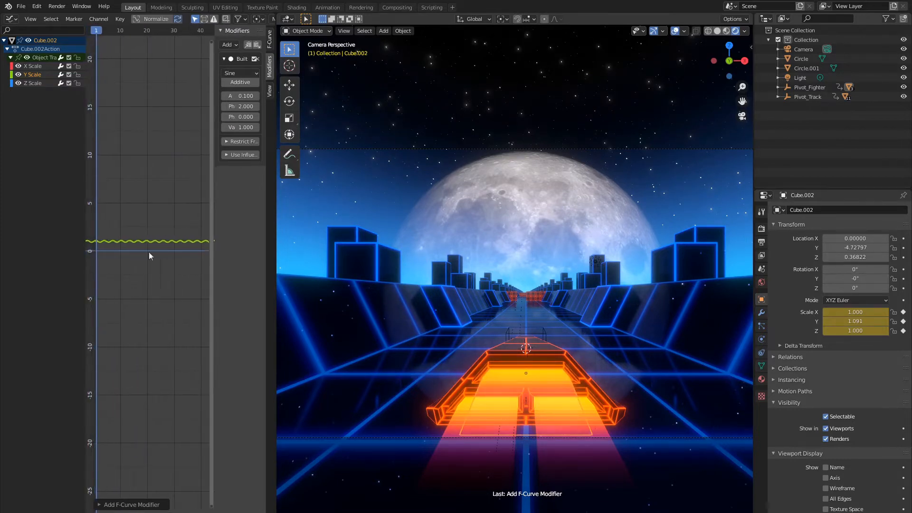
scroll(163, 271, up, 6)
middle_drag(149, 252, 168, 259)
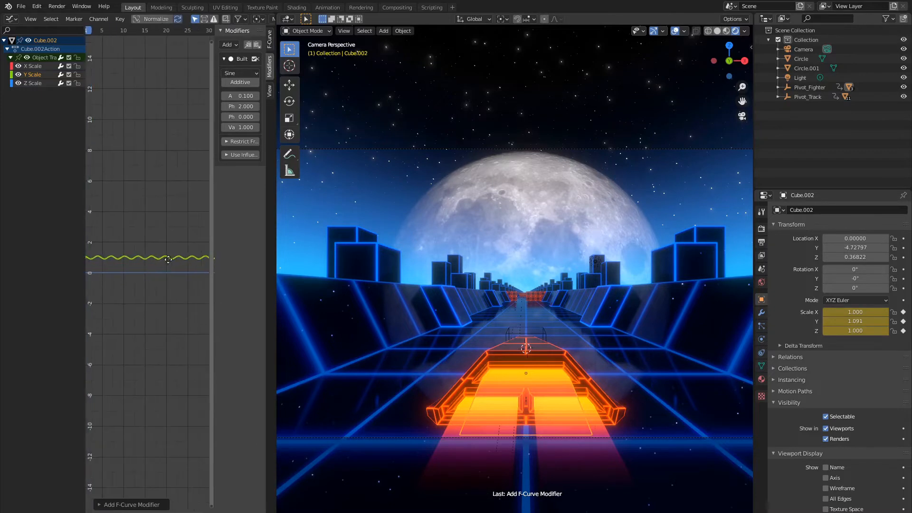
click(248, 45)
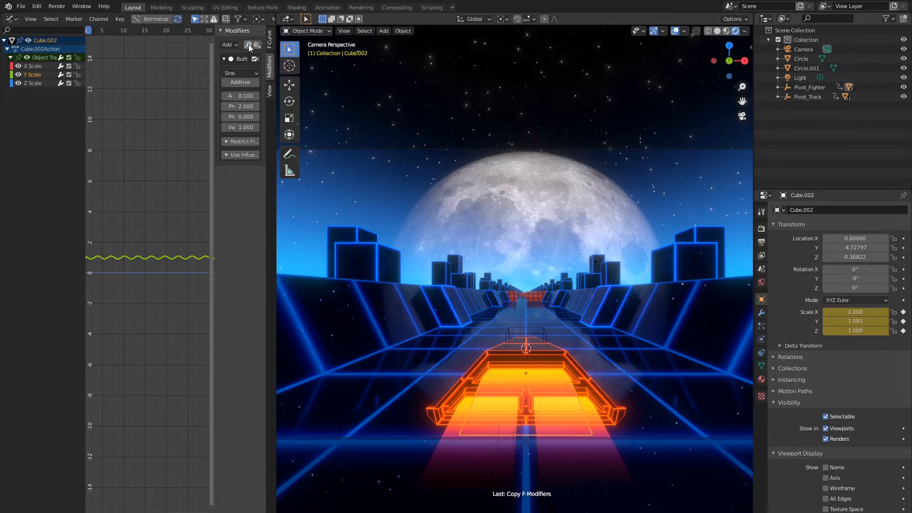
click(590, 420)
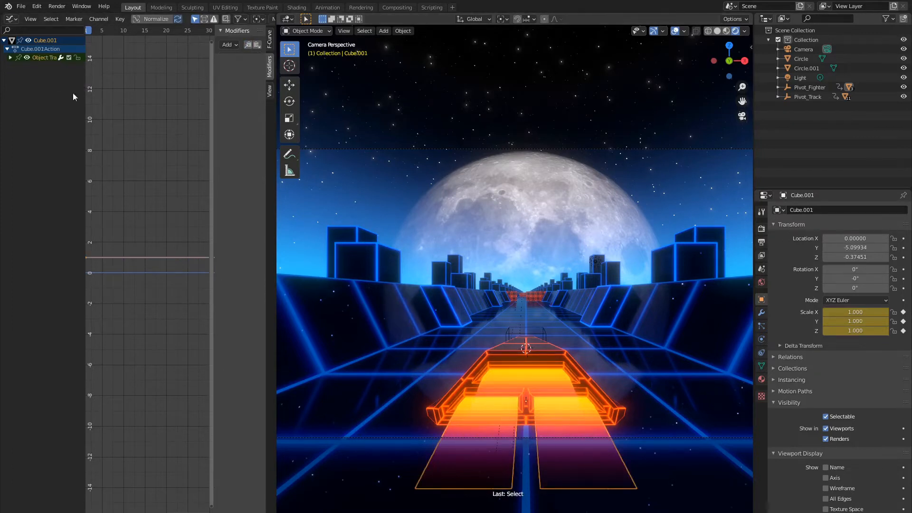
click(11, 58)
click(30, 75)
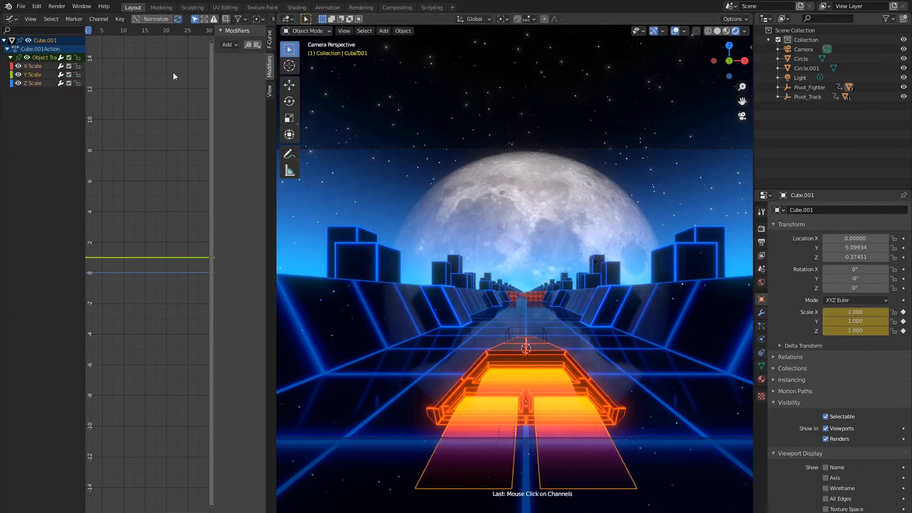
click(257, 45)
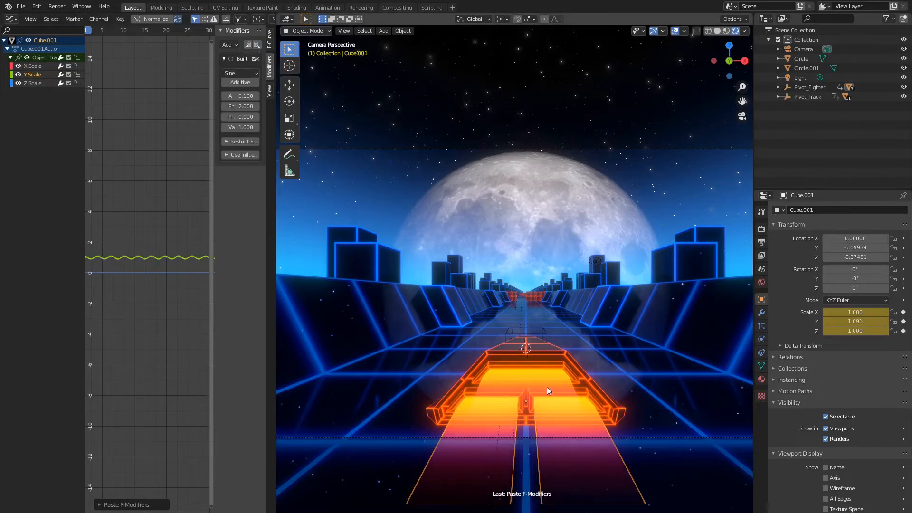
Play back the animation to check the flicker of the engine flames, and return to frame 1
key(space)
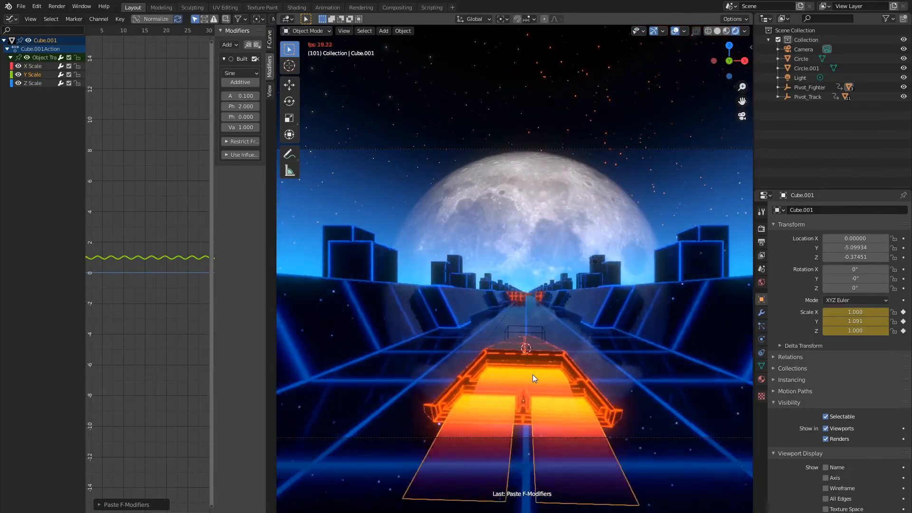
key(space)
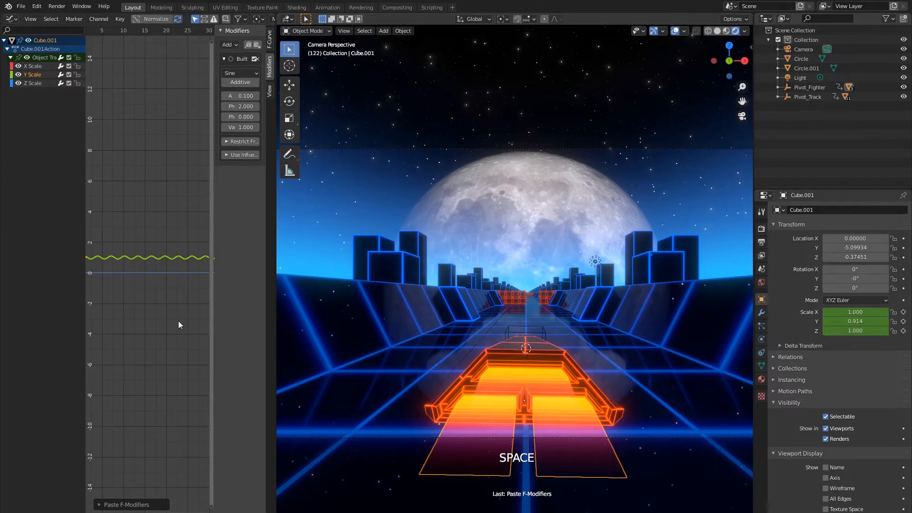
key(shift+Left)
scroll(195, 318, down, 3)
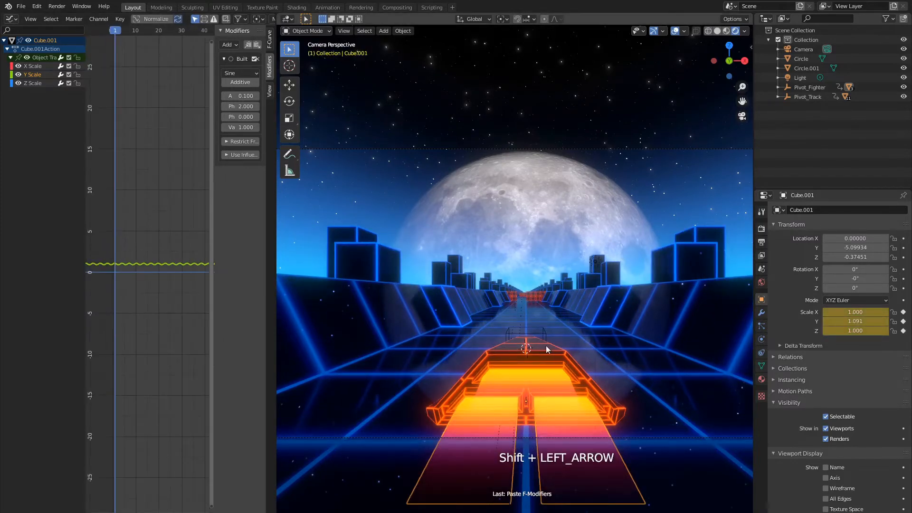
Select the camera, keyframe its sensor size at frame 1, and select the Sensor Width curve
click(611, 148)
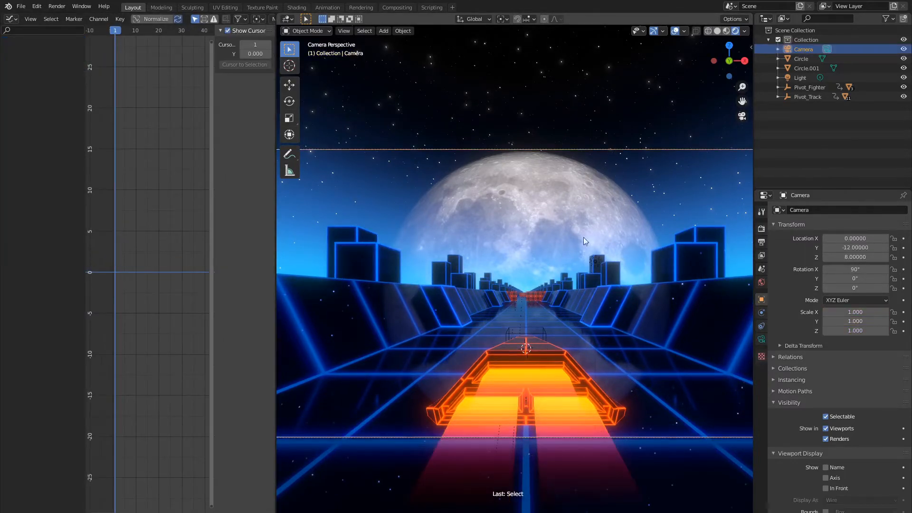
shift+middle_drag(534, 348, 525, 299)
click(762, 339)
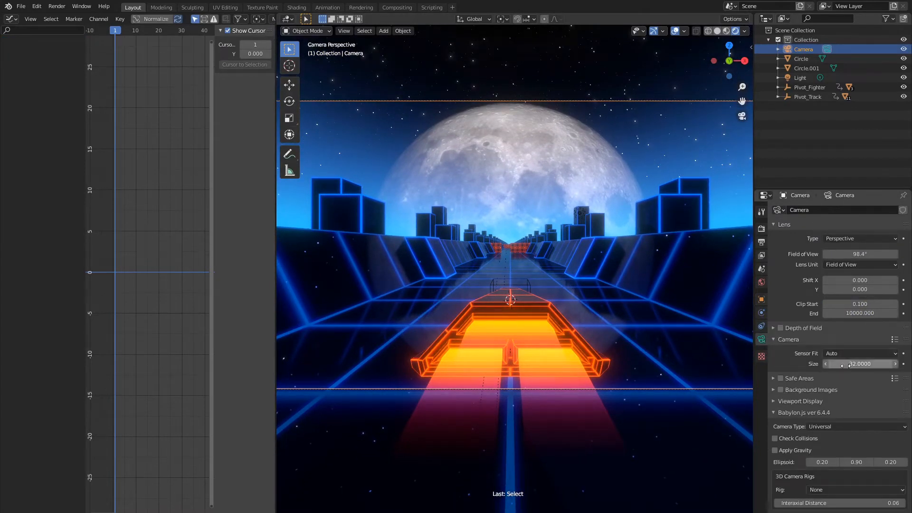
key(i)
click(36, 57)
middle_drag(138, 250, 140, 239)
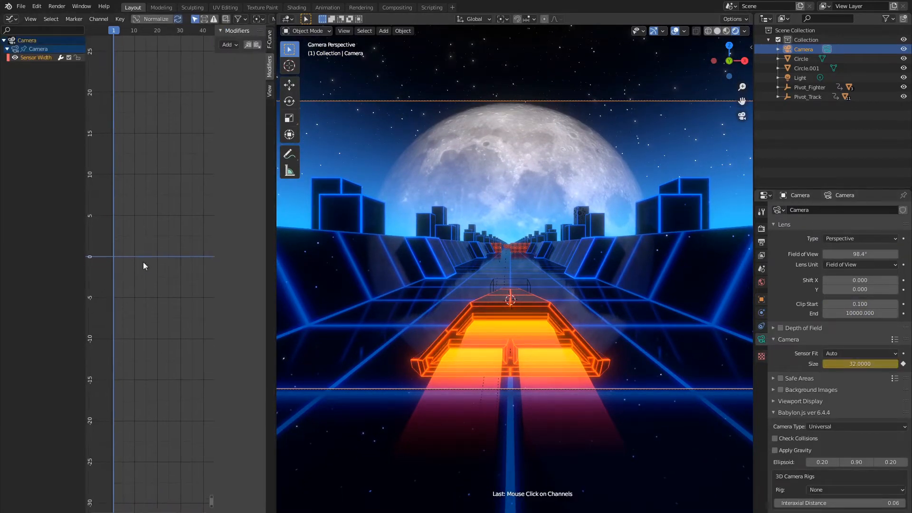
Keyframe the camera's sensor size at frame 40, before the ship reaches the first obstacle
key(Right)
key(Right)
key(Right)
key(Right)
key(Right)
key(Right)
key(Right)
key(Right)
key(Right)
key(Right)
key(Right)
key(Right)
key(Right)
key(Right)
key(Right)
key(Right)
key(Right)
key(Right)
key(Right)
key(Right)
key(Left)
key(Left)
key(Left)
key(Left)
key(Left)
key(Left)
key(Left)
key(Left)
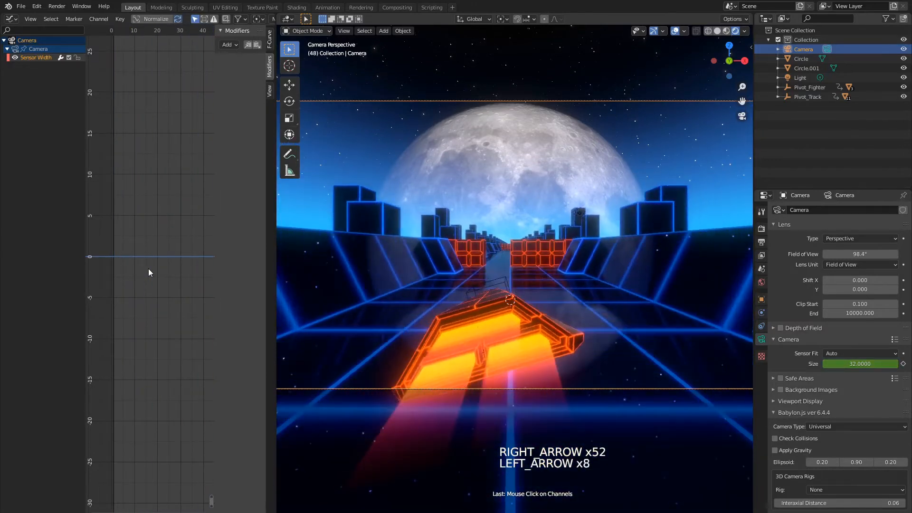
key(Left)
key(Left)
key(Left)
key(Left)
key(Left)
key(Left)
key(Left)
key(Left)
key(Left)
key(Left)
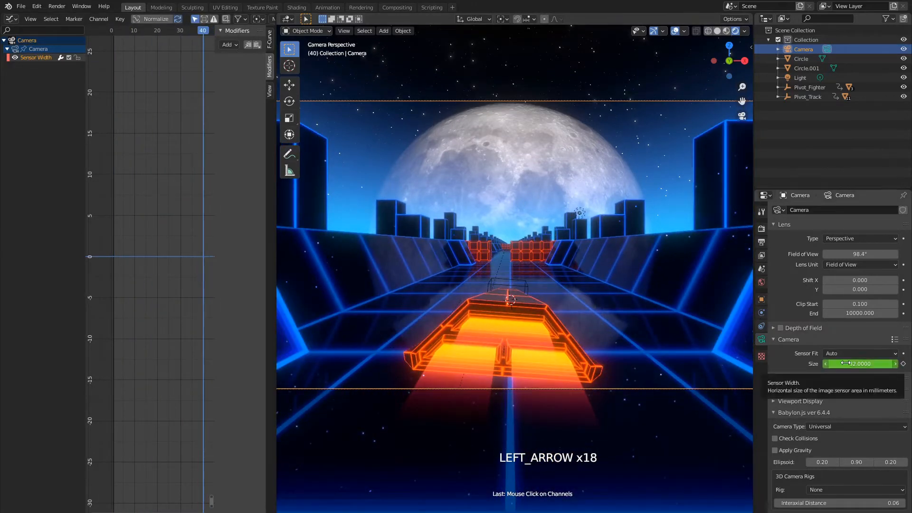
key(i)
Set the camera's sensor size to 25 at frame 70 and keyframe it
key(Right)
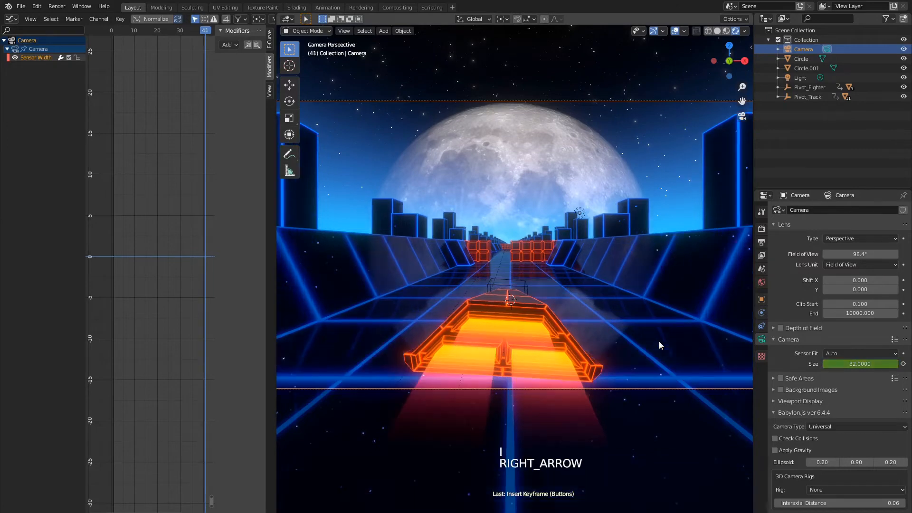
key(Right)
key(Right)
key(Right)
key(Right)
key(Right)
key(Right)
key(Right)
key(Right)
key(Right)
key(Right)
key(Right)
key(Right)
key(Right)
key(Right)
key(Right)
key(Right)
key(Right)
key(Right)
key(Right)
key(Right)
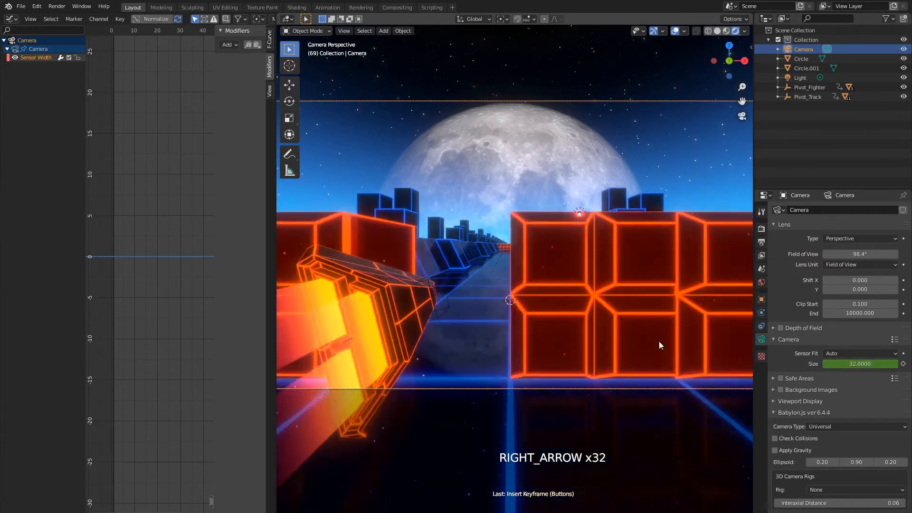
key(Right)
click(852, 363)
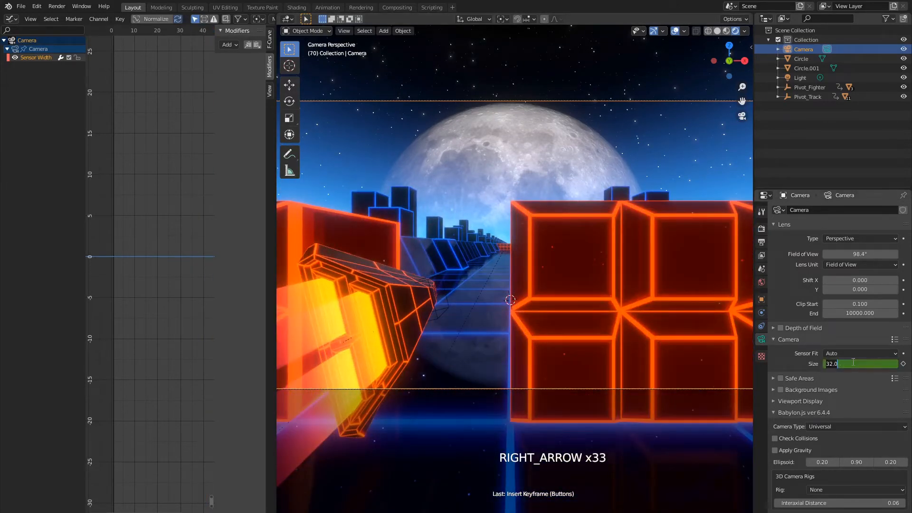
text(25)
key(Return)
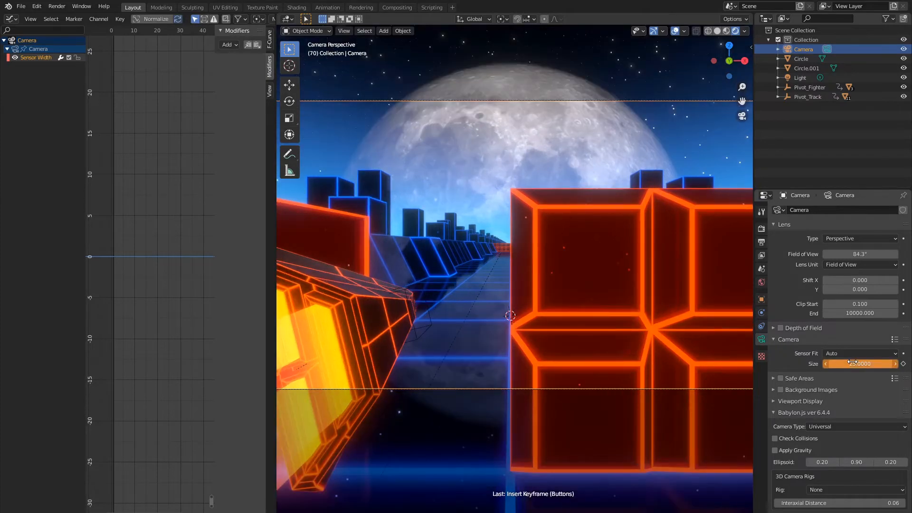
key(i)
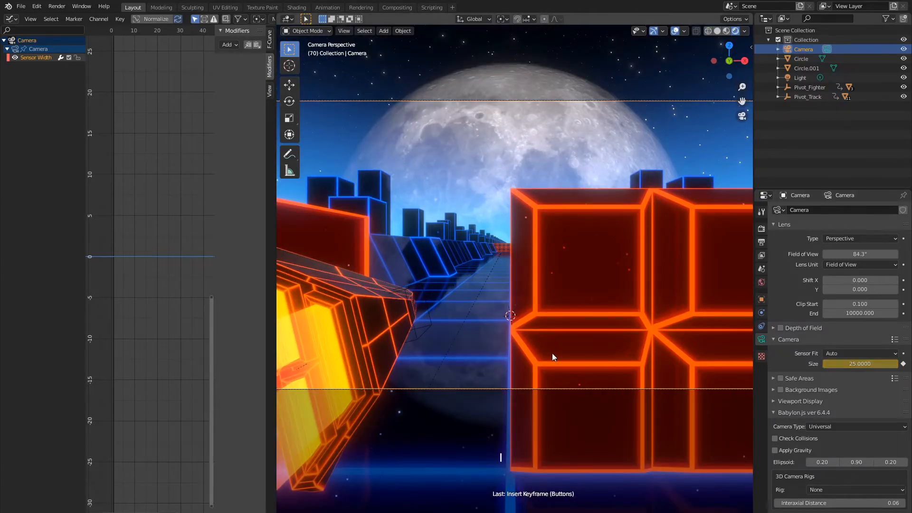
Set the camera's sensor size to 32 at frame 100 and keyframe it
key(Right)
key(Right)
key(Right)
key(Right)
key(Right)
key(Right)
key(Right)
key(Right)
key(Right)
key(Right)
key(Right)
key(Right)
key(Right)
key(Right)
key(Right)
key(Right)
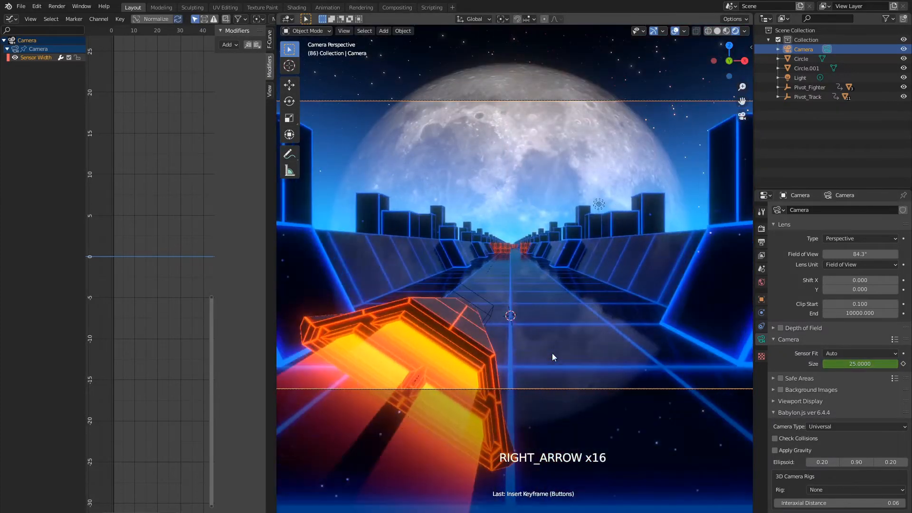
key(Right)
key(Right)
key(Right)
key(Right)
key(Right)
key(Right)
key(Right)
key(Right)
key(Right)
key(Right)
key(Right)
key(Right)
key(Right)
key(Right)
key(Right)
key(Right)
key(Right)
key(Left)
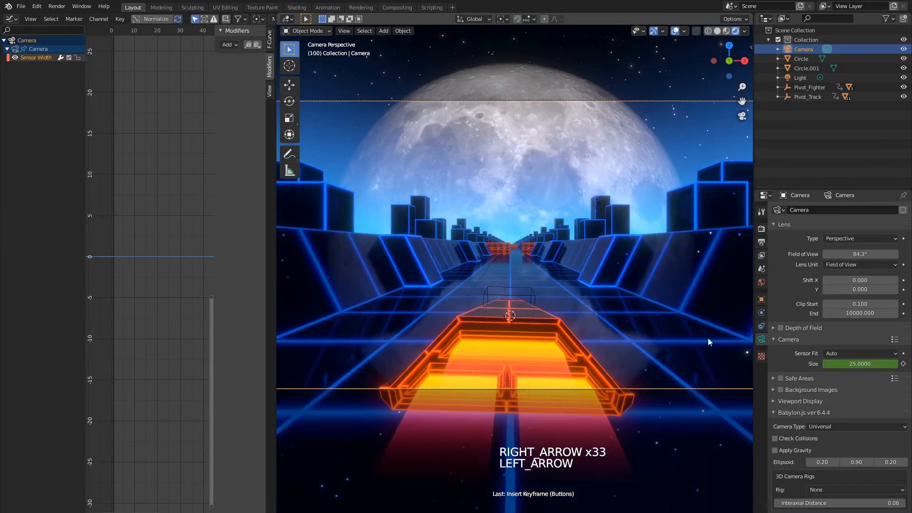
click(864, 364)
text(32)
key(Return)
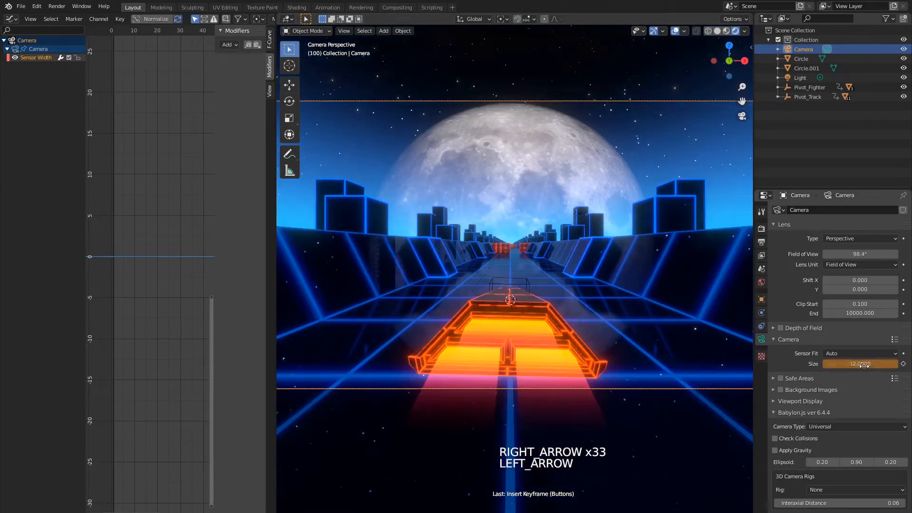
key(i)
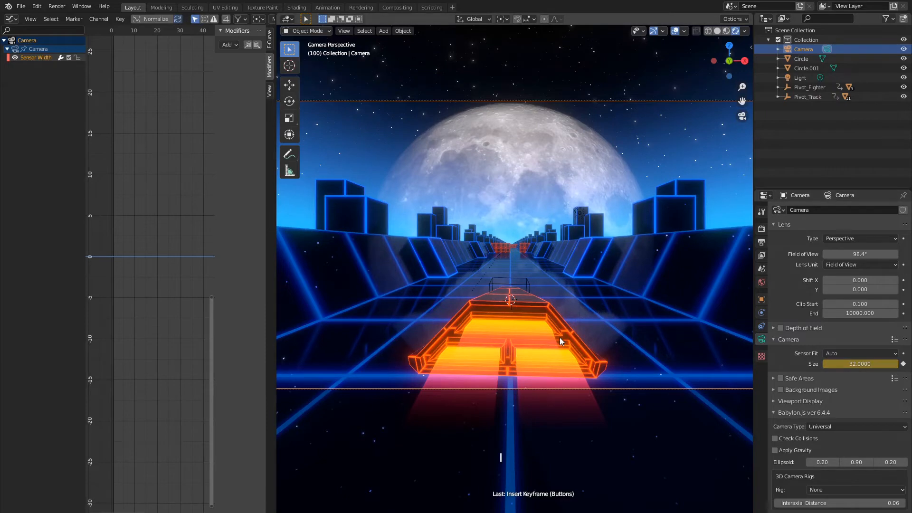
Keyframe the camera's sensor size at frame 140, ahead of the second obstacle
key(Right)
key(Right)
key(Right)
key(Right)
key(Right)
key(Right)
key(Right)
key(Right)
key(Right)
key(Right)
key(Right)
key(Right)
key(Right)
key(Right)
key(Right)
key(Right)
key(Right)
key(Right)
key(Right)
key(Right)
key(Right)
key(Right)
key(Right)
key(Right)
key(Right)
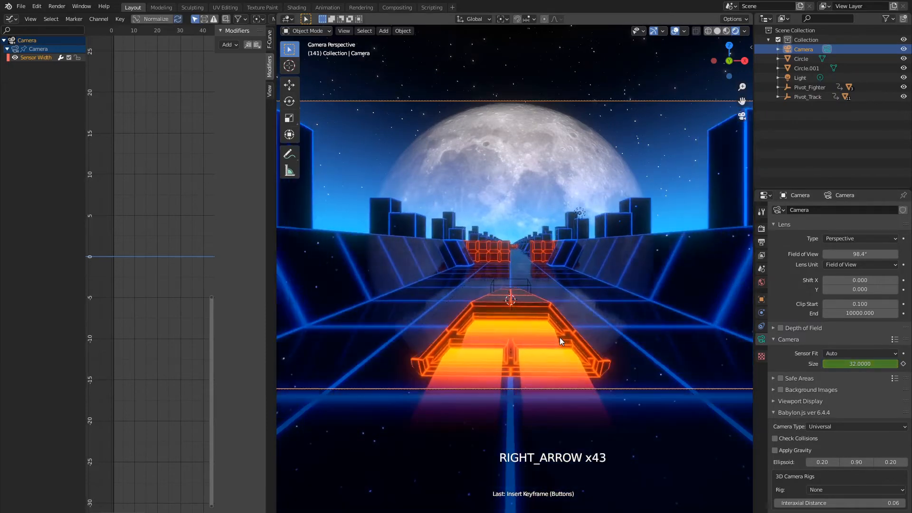
key(Left)
key(i)
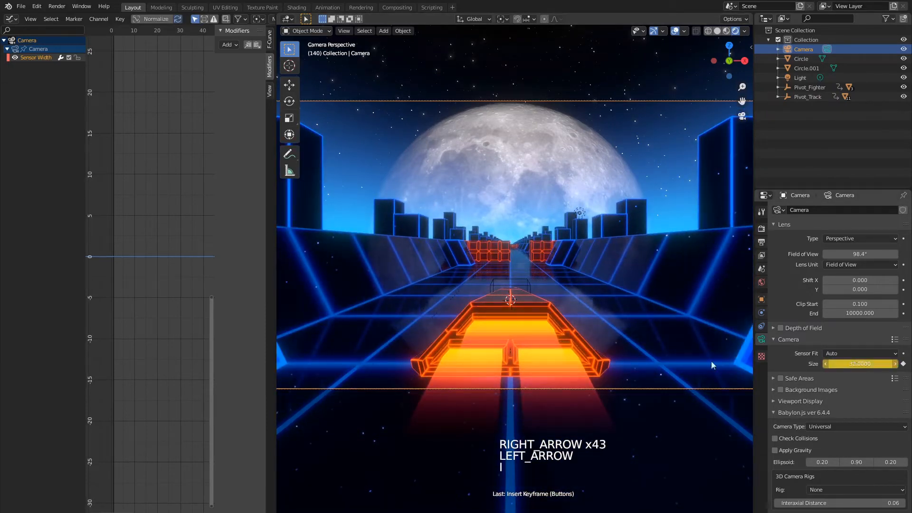
Set the camera's sensor size to 25 at frame 170 and keyframe it
key(Right)
key(Right)
key(Right)
key(Right)
key(Right)
key(Right)
key(Right)
key(Right)
key(Right)
key(Right)
key(Right)
key(Right)
key(Right)
key(Right)
key(Right)
key(Right)
key(Right)
key(Right)
key(Right)
key(Right)
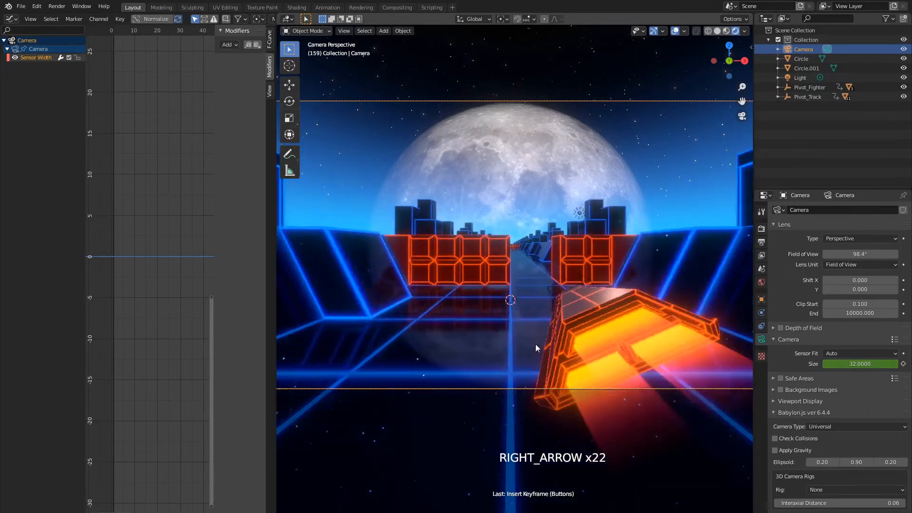
key(Right)
key(Right)
key(Right)
key(Right)
key(Right)
key(Right)
key(Right)
key(Right)
key(Right)
key(Right)
key(Right)
key(Right)
key(Right)
key(Right)
key(Right)
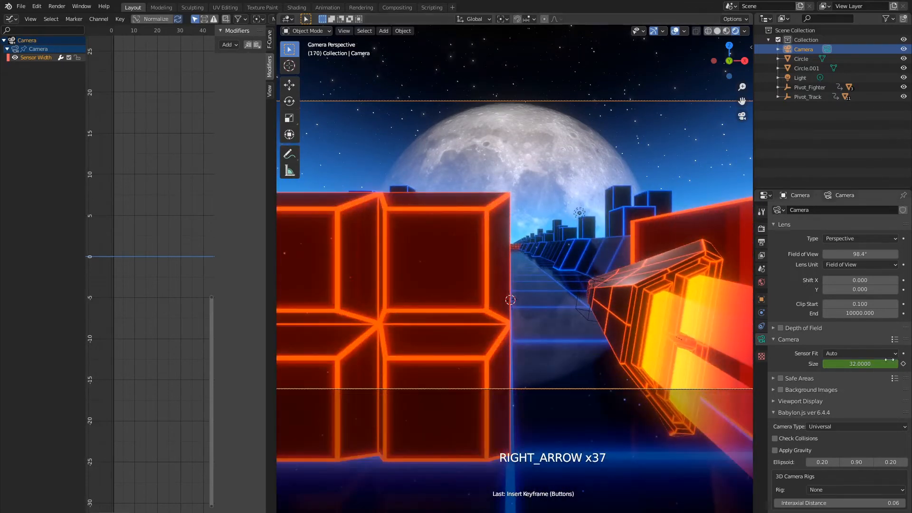
click(866, 364)
text(25)
key(Return)
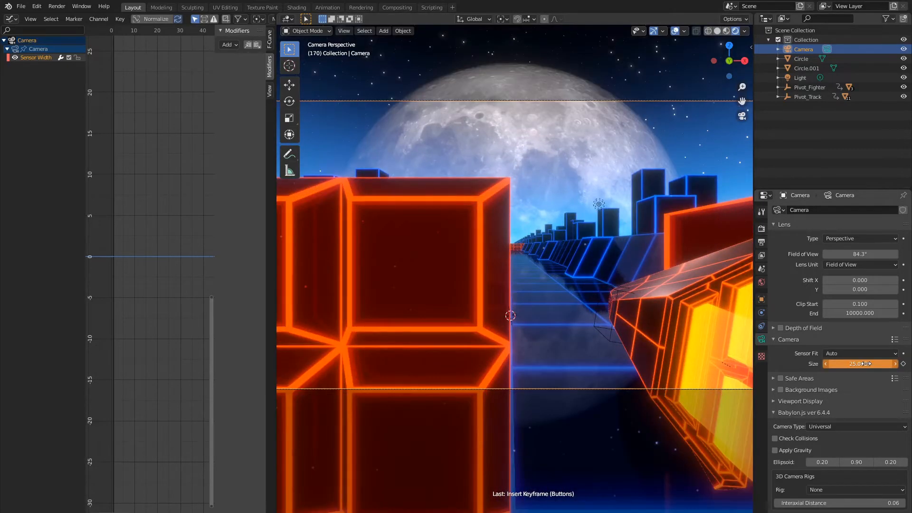
Set the camera's sensor size to 32 at frame 200, keyframe it and play back the animation
key(Right)
key(Right)
key(Right)
key(Right)
key(Right)
key(Right)
key(Right)
key(Right)
key(Right)
key(Right)
key(Right)
key(Right)
key(Right)
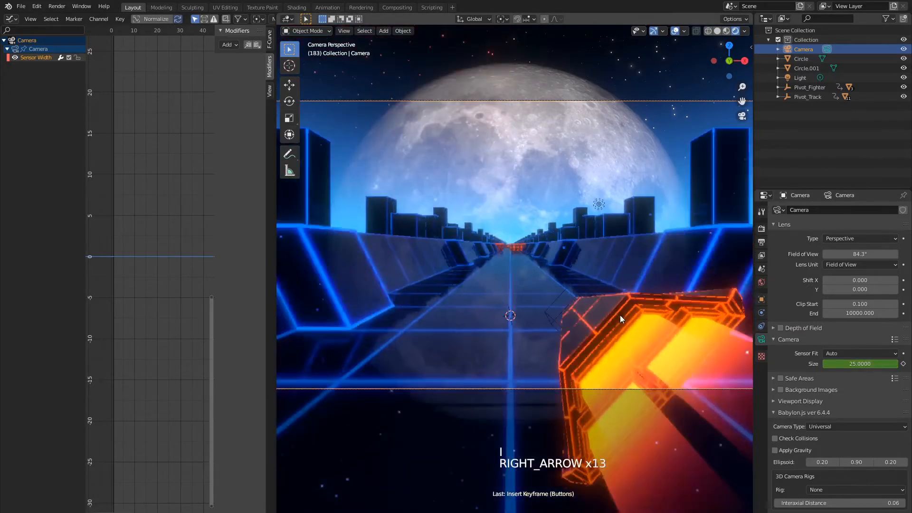
key(Right)
key(Right)
key(Right)
key(Right)
key(Right)
key(Right)
key(Right)
key(Right)
key(Right)
key(Right)
key(Right)
key(Right)
key(Right)
key(Right)
key(Right)
key(Right)
key(Right)
key(Right)
key(Right)
key(Right)
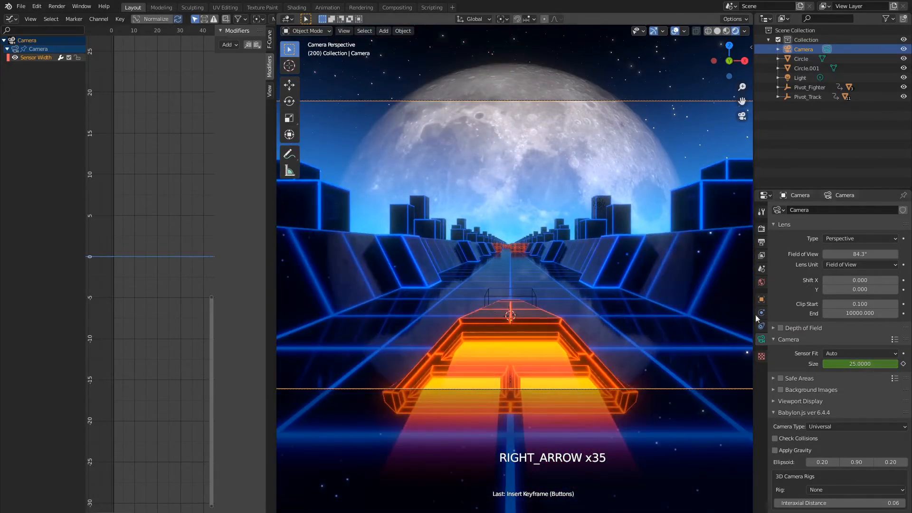
click(859, 363)
text(32)
key(Return)
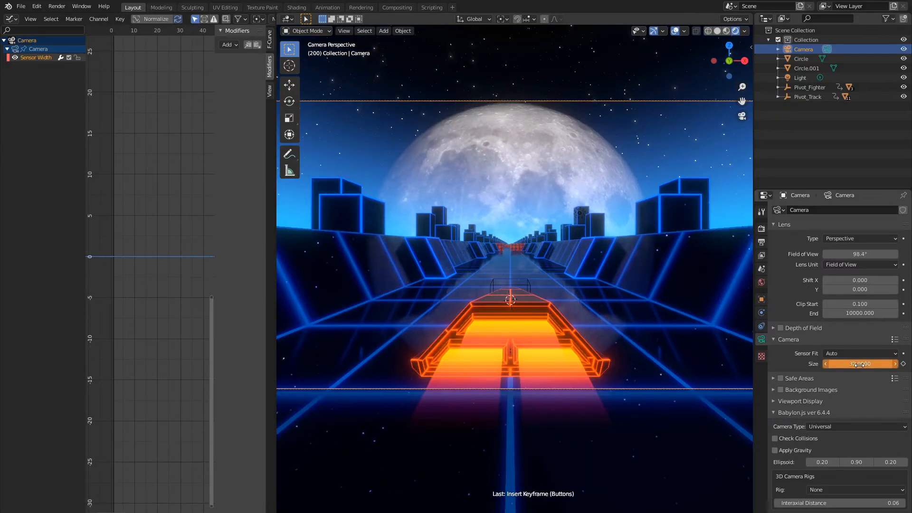
key(i)
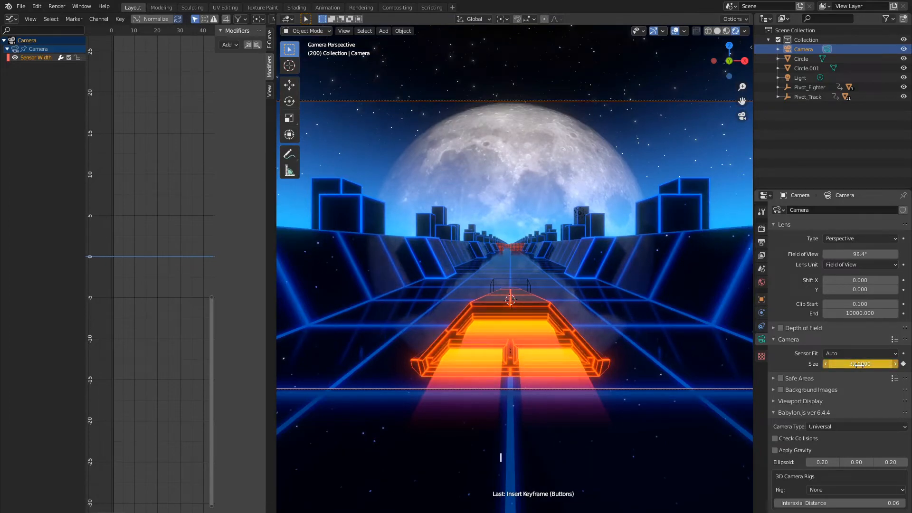
key(space)
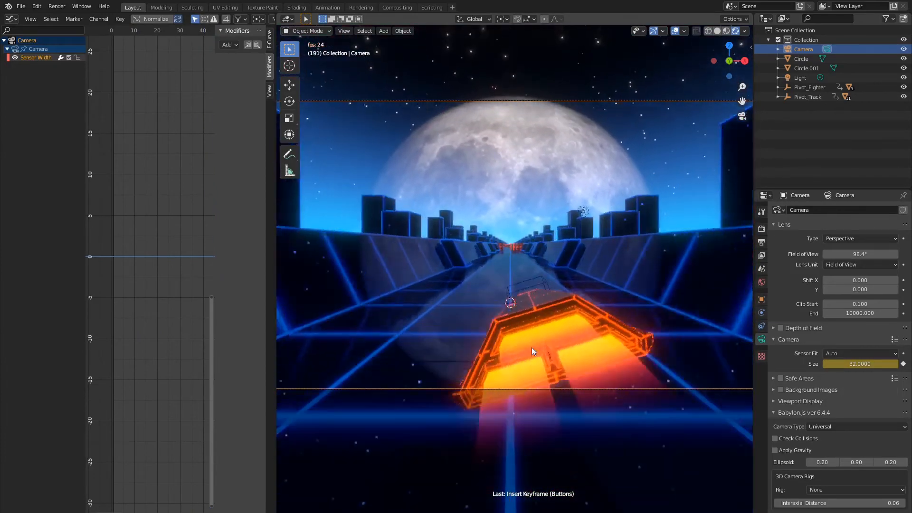
key(space)
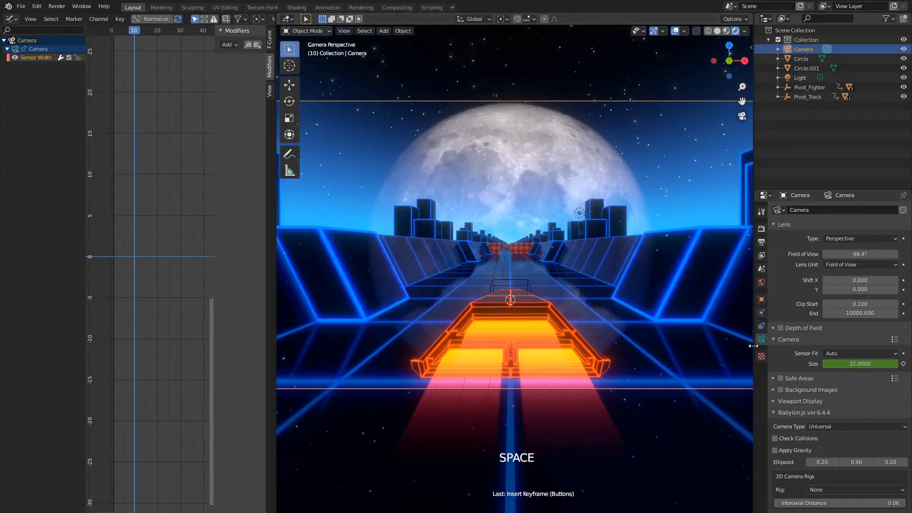
Add a Copy Location constraint to the camera, targeting Pivot_Fighter on the X axis only
click(761, 326)
click(808, 212)
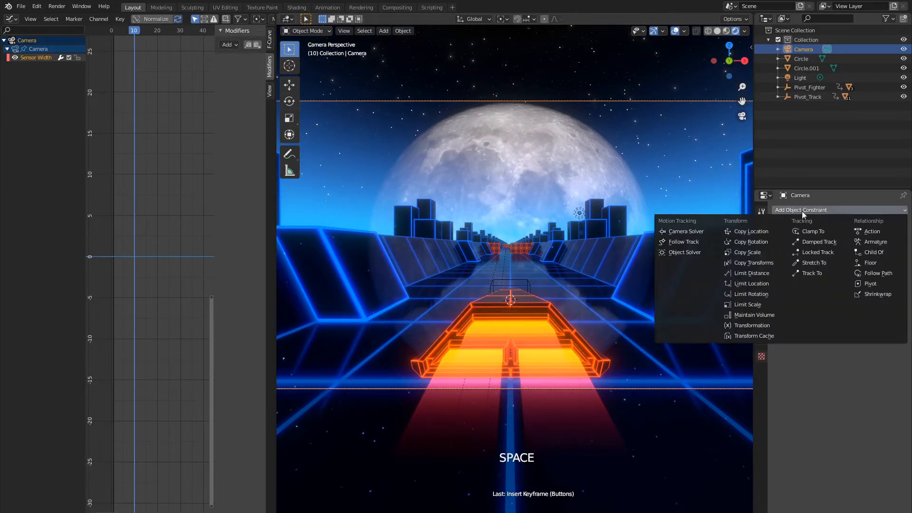
click(775, 229)
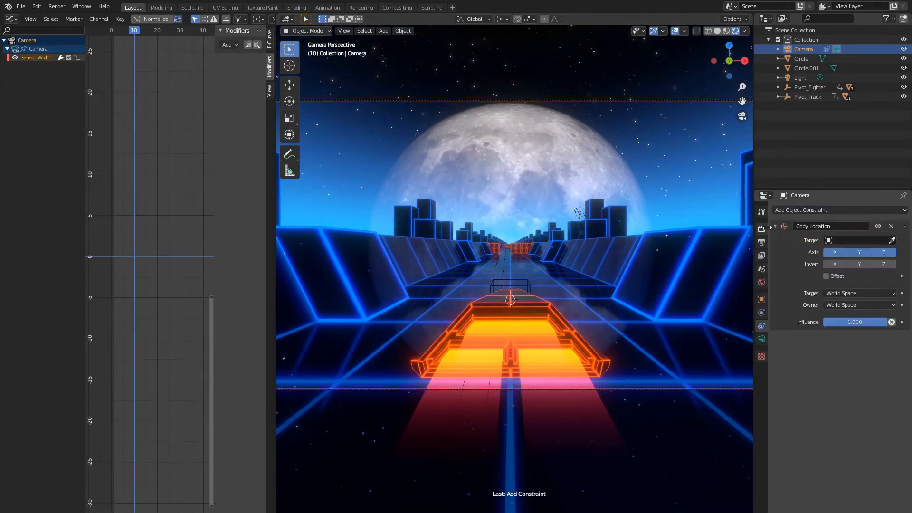
click(836, 240)
text(pivo)
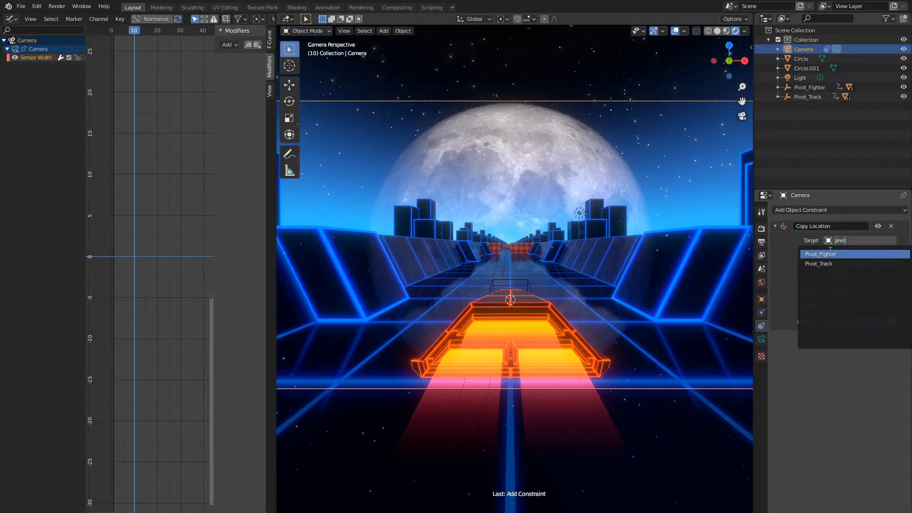
click(830, 254)
click(859, 252)
click(883, 253)
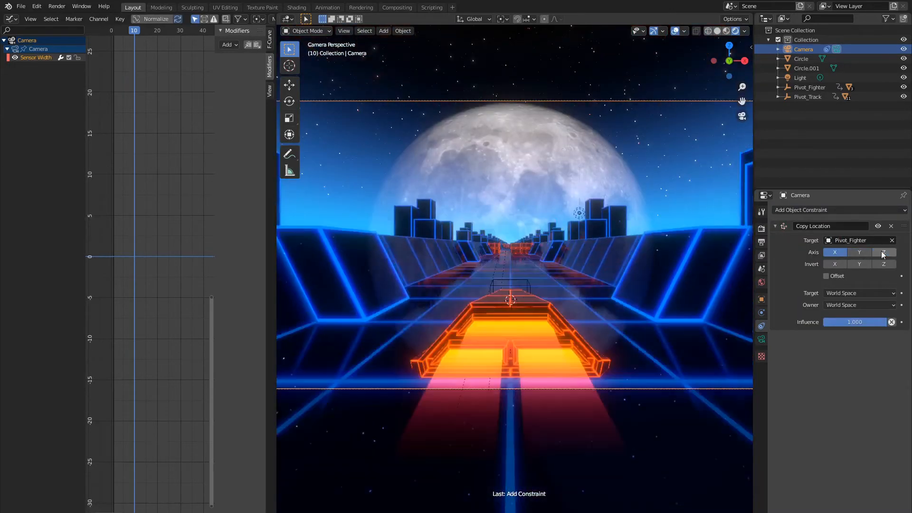
Set the Copy Location constraint's influence to 0.75 and play back the animation
click(848, 322)
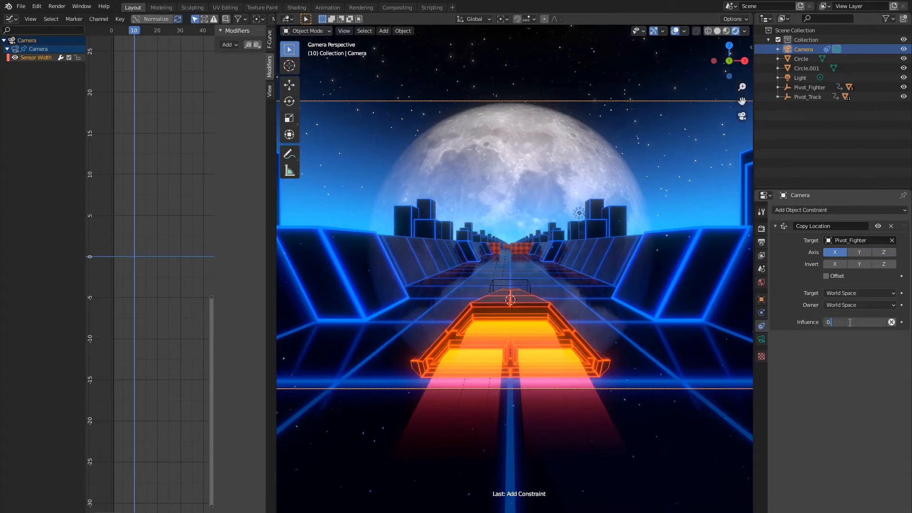
text(0.75)
key(Return)
key(space)
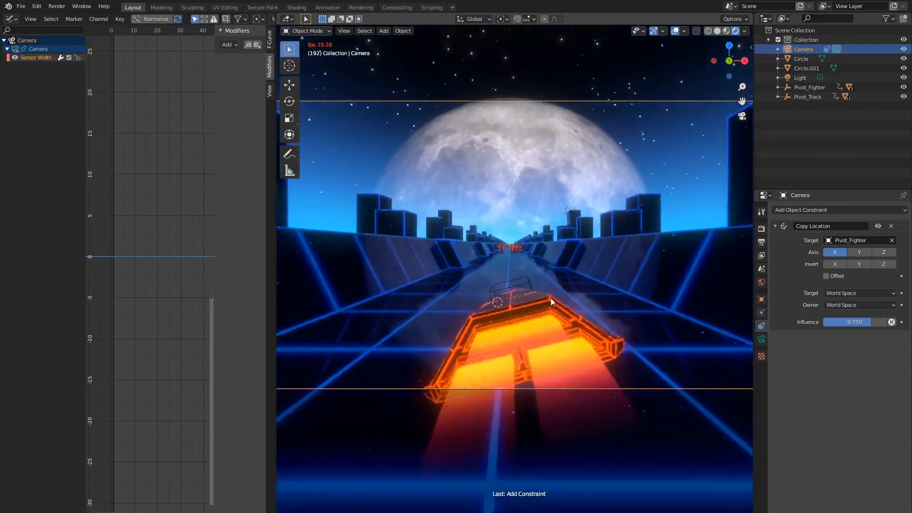
key(space)
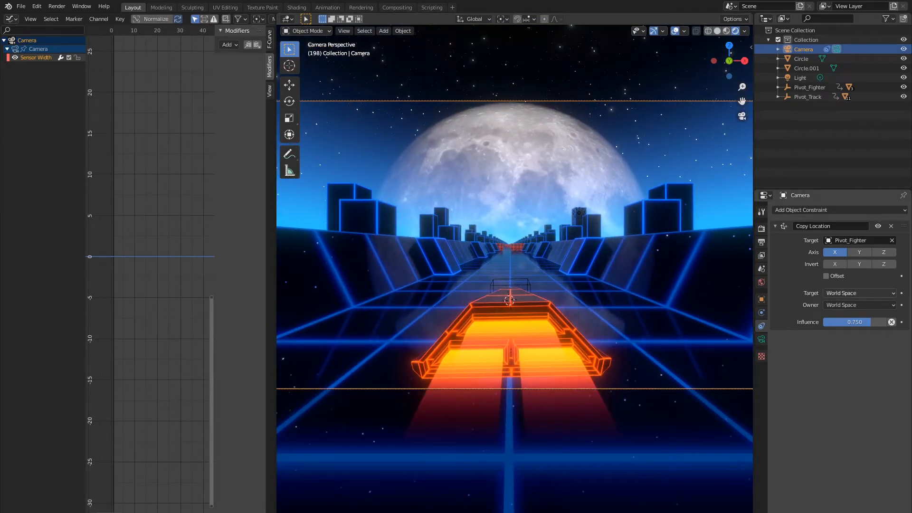
Switch the Graph Editor area to the Compositor and enable the use of nodes for the scene
click(15, 20)
click(32, 86)
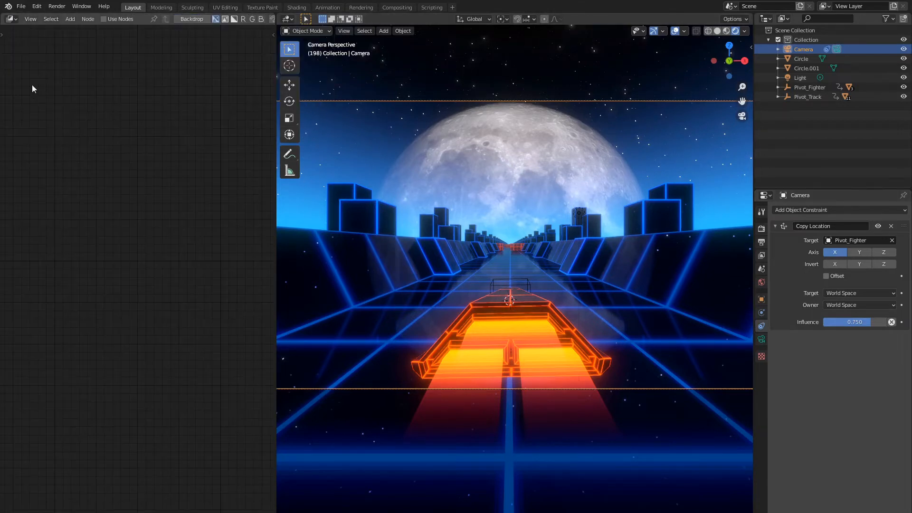
click(104, 19)
Move the Composite node away from the Render Layers node to make room between them
middle_drag(172, 136, 74, 179)
middle_drag(171, 174, 104, 181)
scroll(107, 193, up, 2)
scroll(157, 188, down, 11)
key(g)
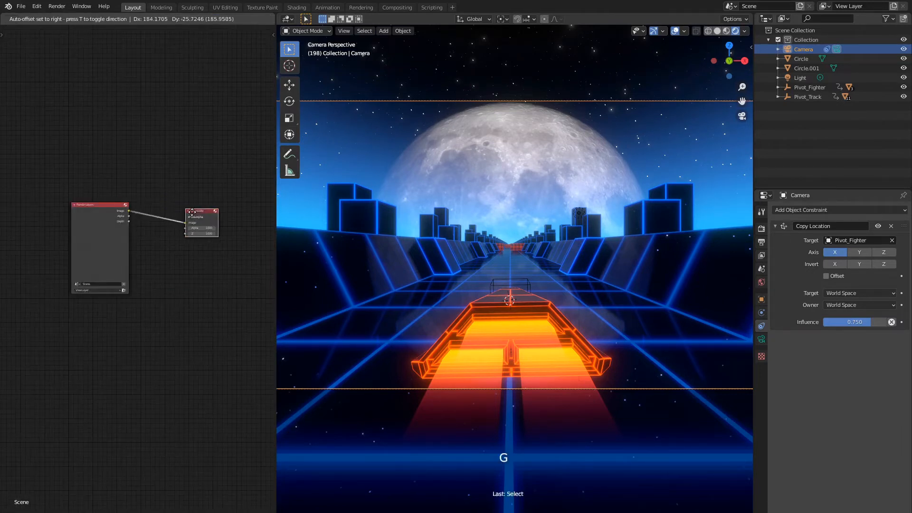
click(202, 212)
scroll(163, 188, up, 2)
middle_drag(162, 190, 111, 161)
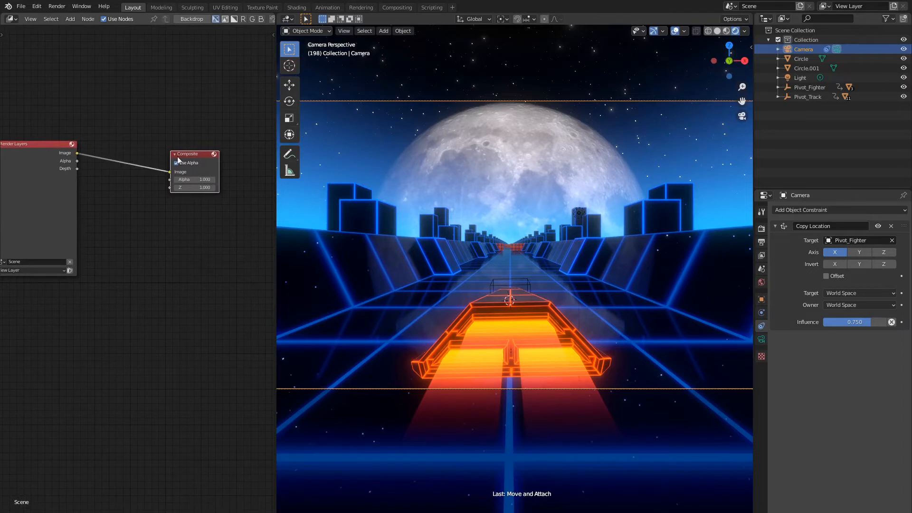
key(g)
click(157, 187)
Add a Directional Blur node on the link between Render Layers and Composite
key(shift+a)
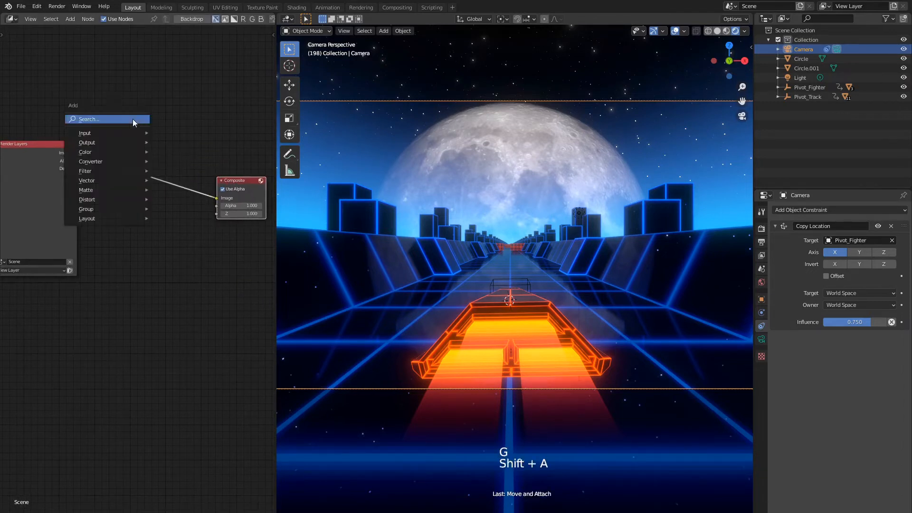
mouse_move(121, 169)
click(199, 244)
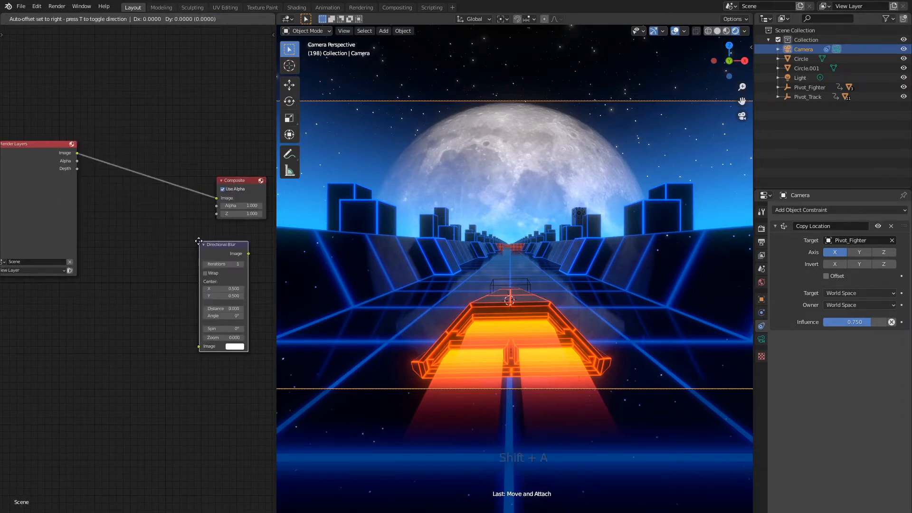
click(127, 142)
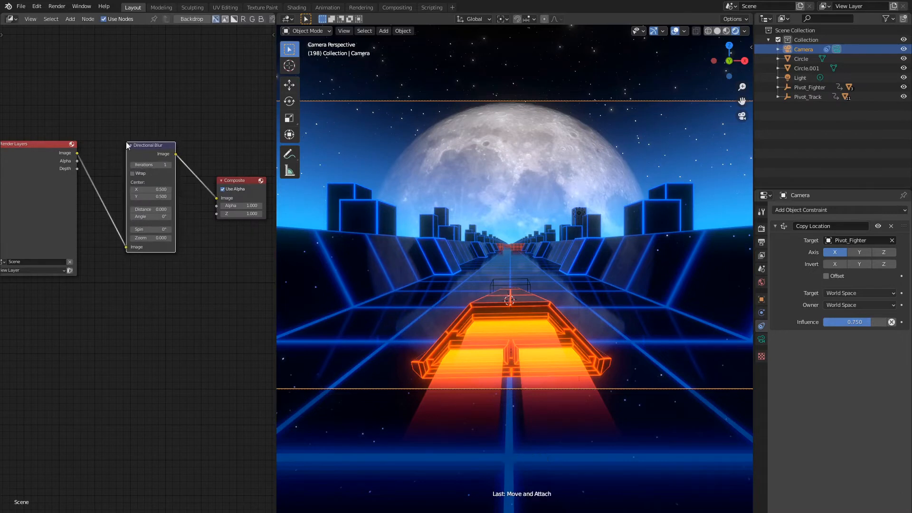
Set the Directional Blur node's iterations to 4 and render the current frame as an image
scroll(126, 140, up, 3)
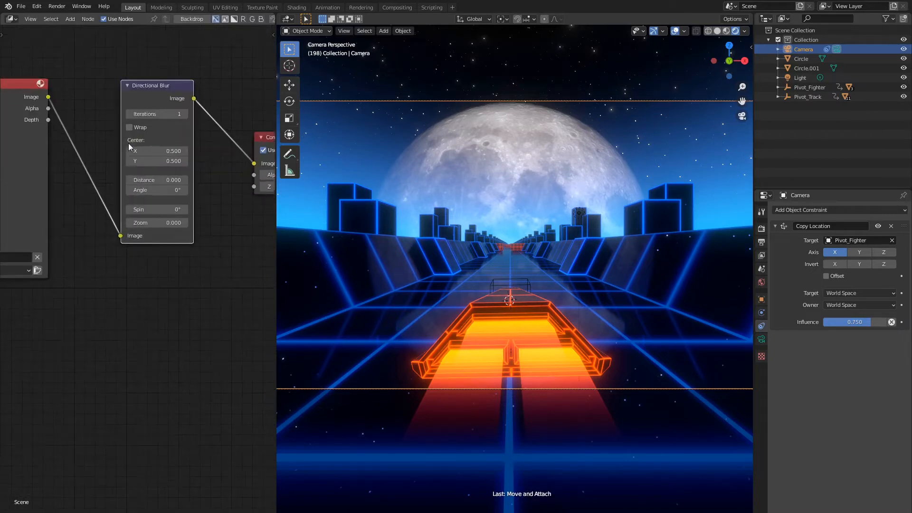
click(173, 102)
text(4)
key(Return)
scroll(173, 105, down, 2)
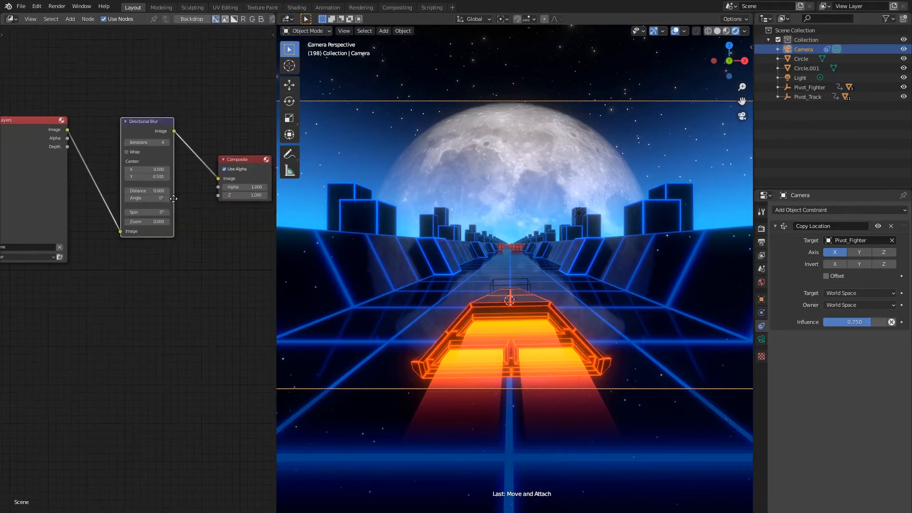
click(57, 7)
click(76, 14)
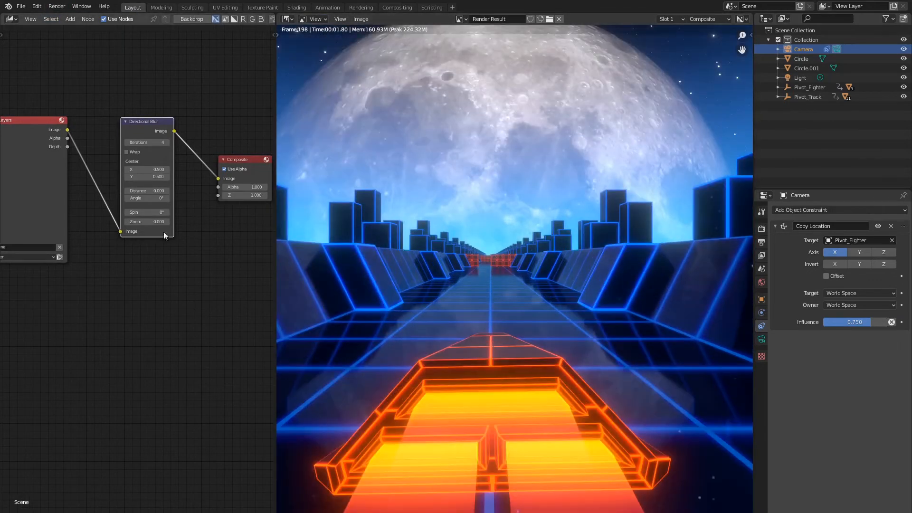
Try a zoom of 0.03 on the Directional Blur node and examine the effect in the rendered image
scroll(165, 266, up, 2)
click(147, 251)
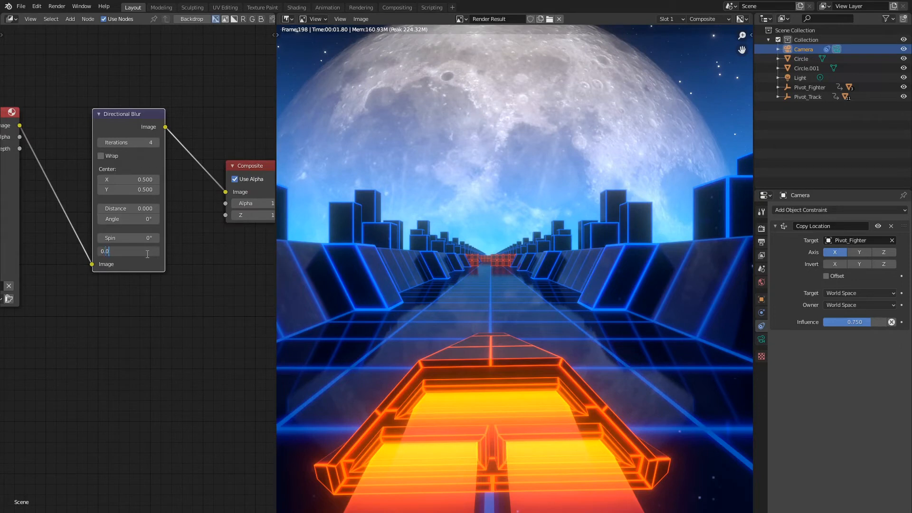
text(3)
key(Return)
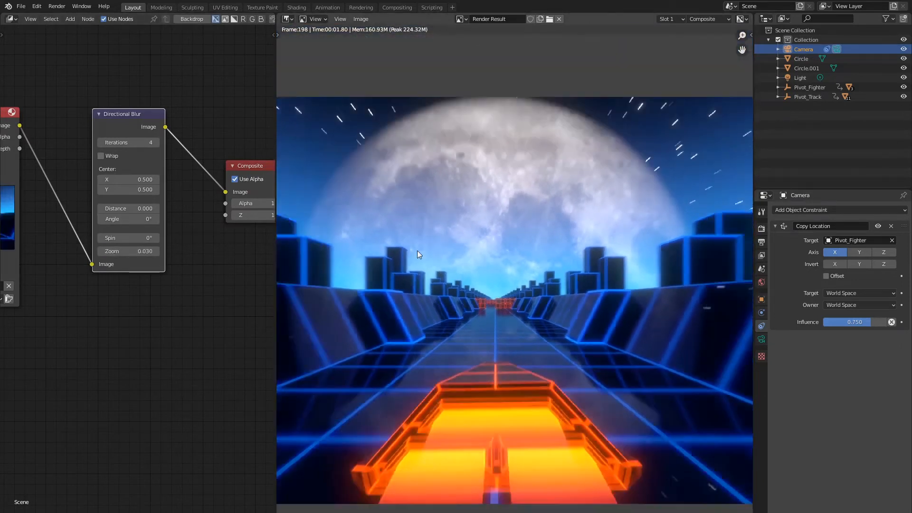
scroll(416, 249, down, 1)
middle_drag(420, 255, 422, 246)
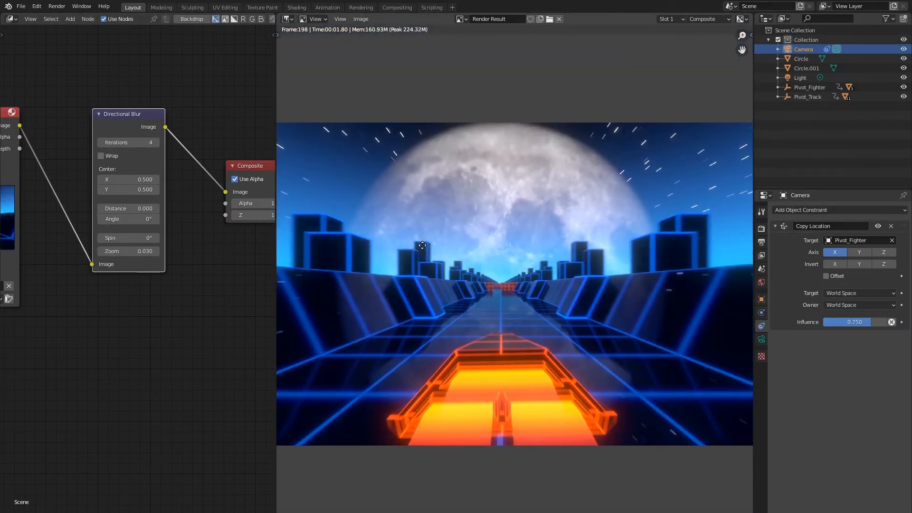
scroll(422, 246, up, 1)
Set the Directional Blur node's zoom to 0 and keyframe it at frame 198
click(129, 250)
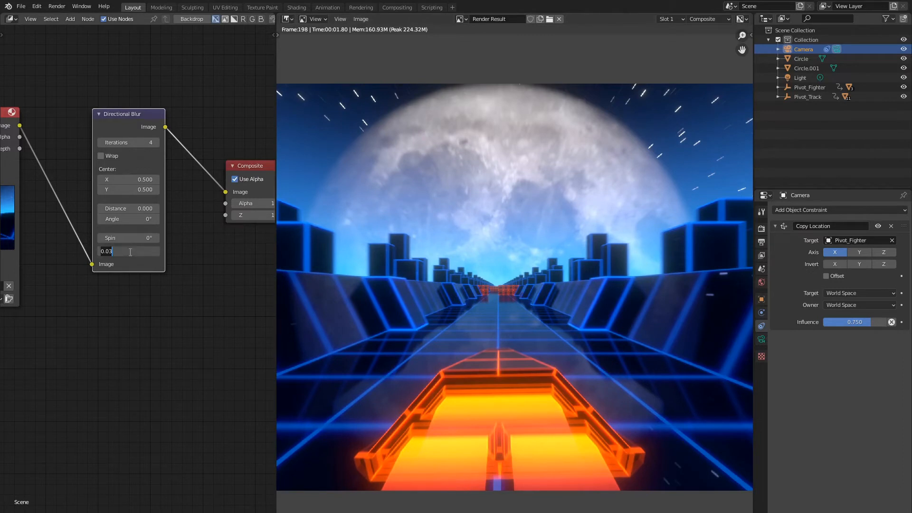
text(0)
key(Return)
key(i)
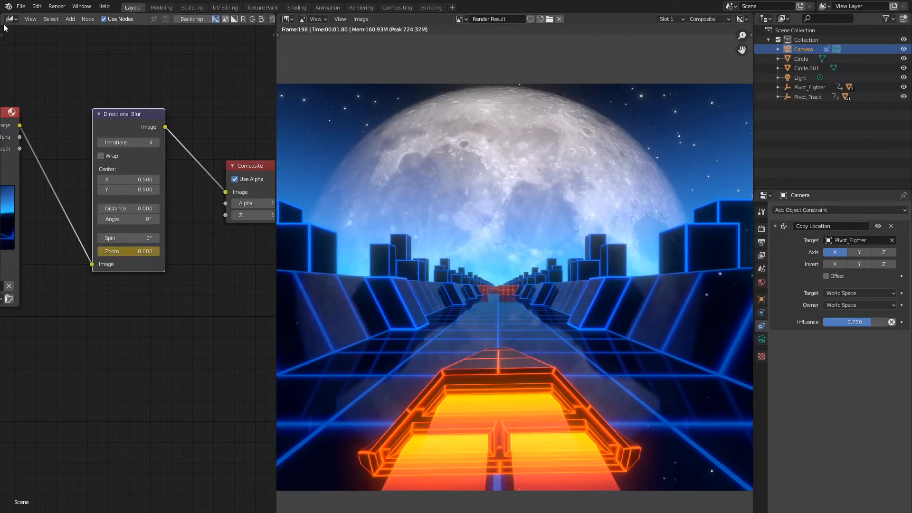
Split the Compositor area horizontally and turn the lower part into a Graph Editor
drag(2, 24, 18, 310)
click(18, 309)
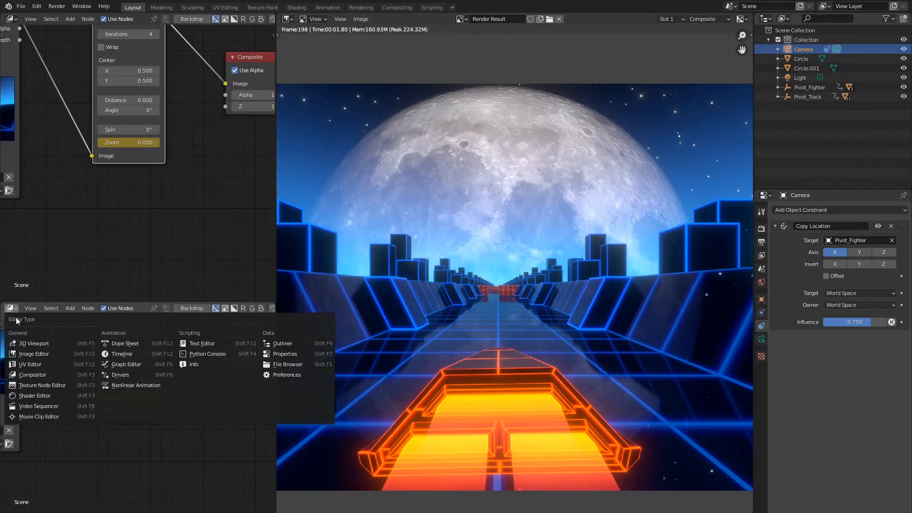
click(135, 364)
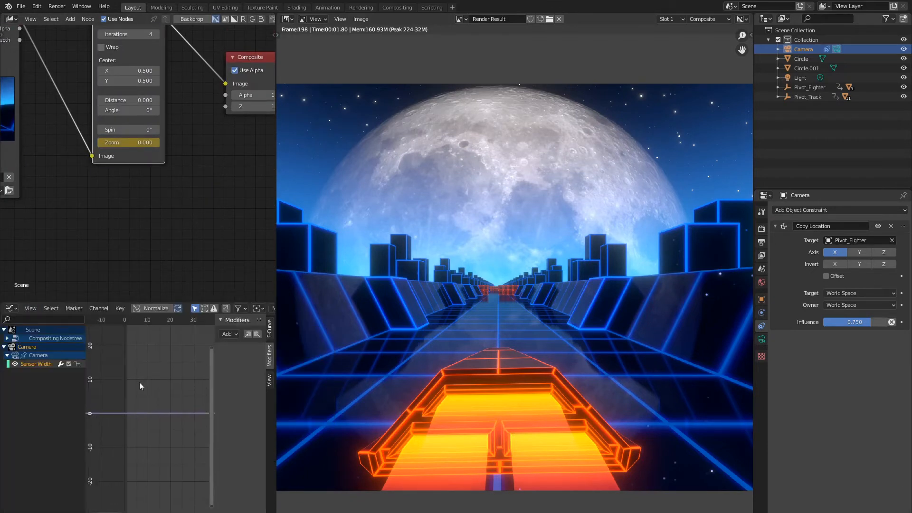
Expand the Compositing Nodetree channels, close the sidebar and hide the camera's Sensor Width curve so only the blur's zoom curve is displayed
click(7, 339)
key(n)
key(Home)
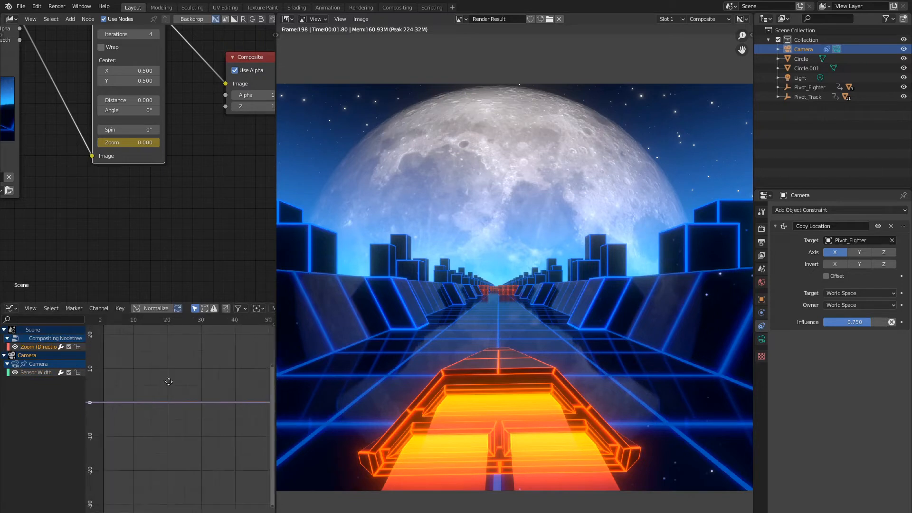
click(15, 373)
ctrl+middle_drag(139, 378, 171, 397)
Keyframe the Directional Blur node's zoom of 0 at frame 1
middle_drag(147, 160, 153, 228)
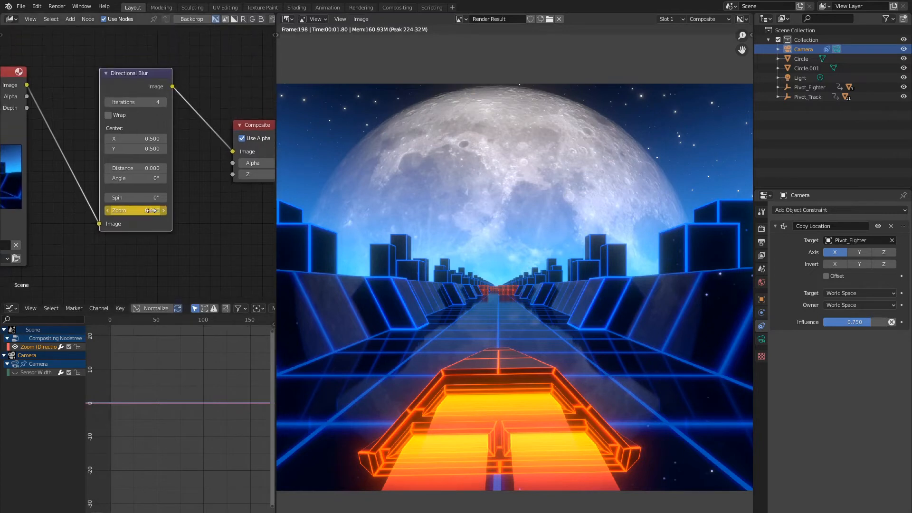
key(shift+Left)
key(i)
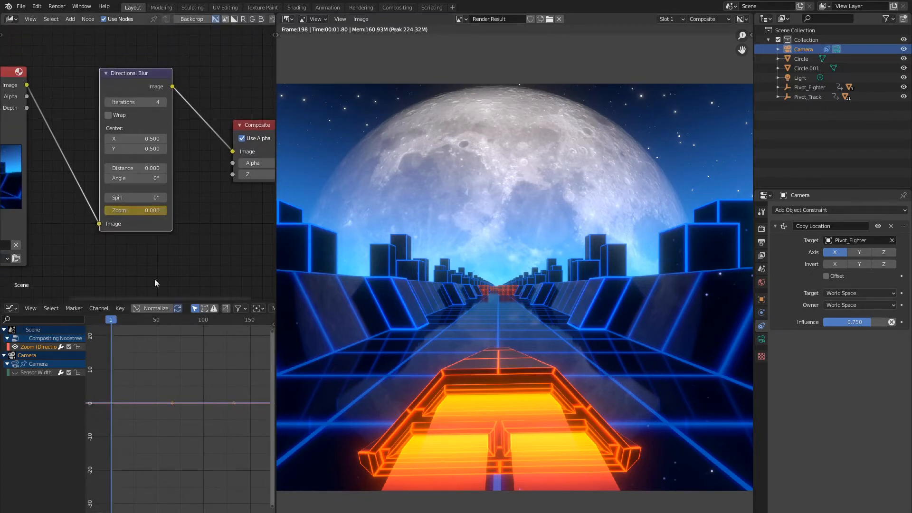
Delete all existing keyframes of the blur's zoom curve and keyframe the Directional Blur zoom of 0 at frame 1
key(Home)
key(x)
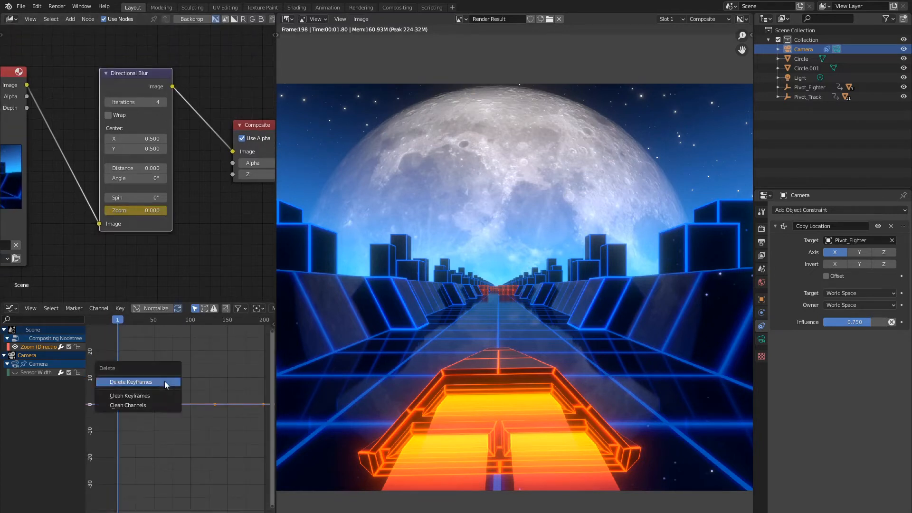
click(164, 380)
key(i)
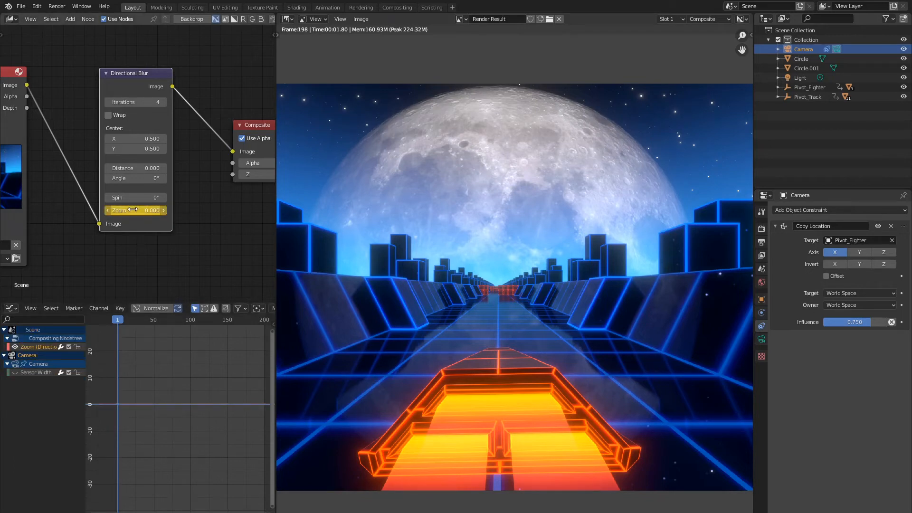
Keyframe the Directional Blur node's zoom of 0 at frame 40
key(space)
key(Left)
key(Left)
key(Left)
key(Left)
key(Left)
key(Left)
key(Left)
key(Left)
key(Left)
key(Left)
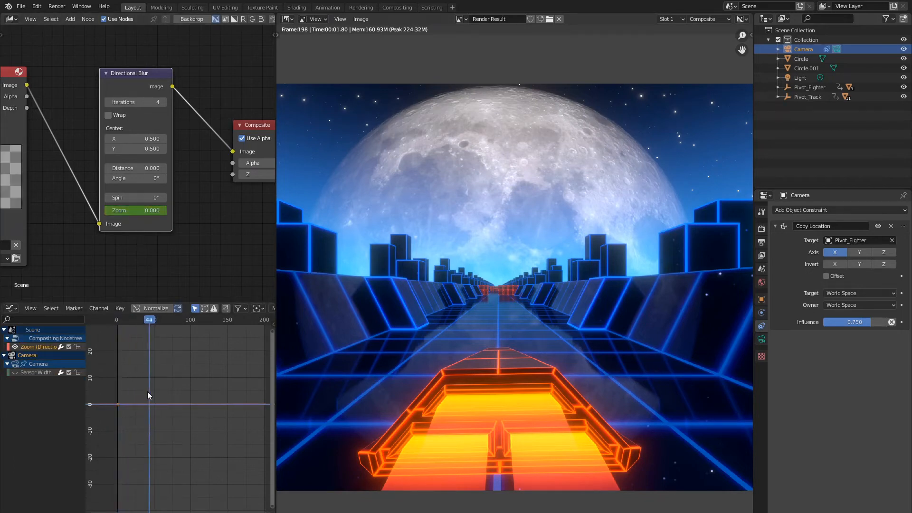
key(i)
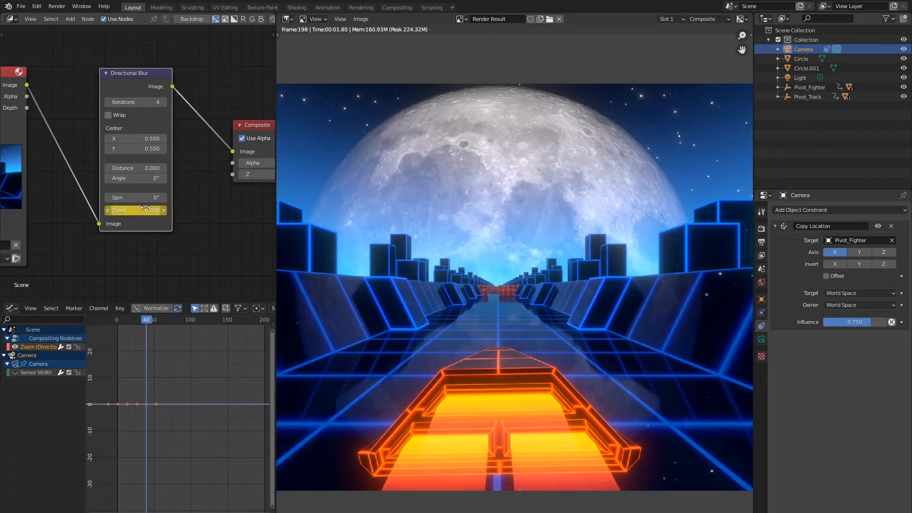
Set the Directional Blur node's zoom to 0.03 and keyframe it at frame 70
key(space)
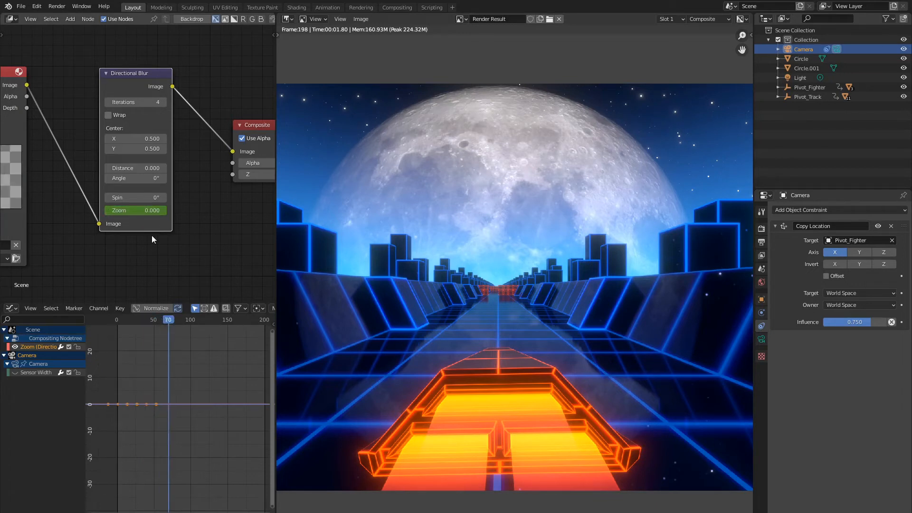
click(126, 210)
text(0.03)
key(Return)
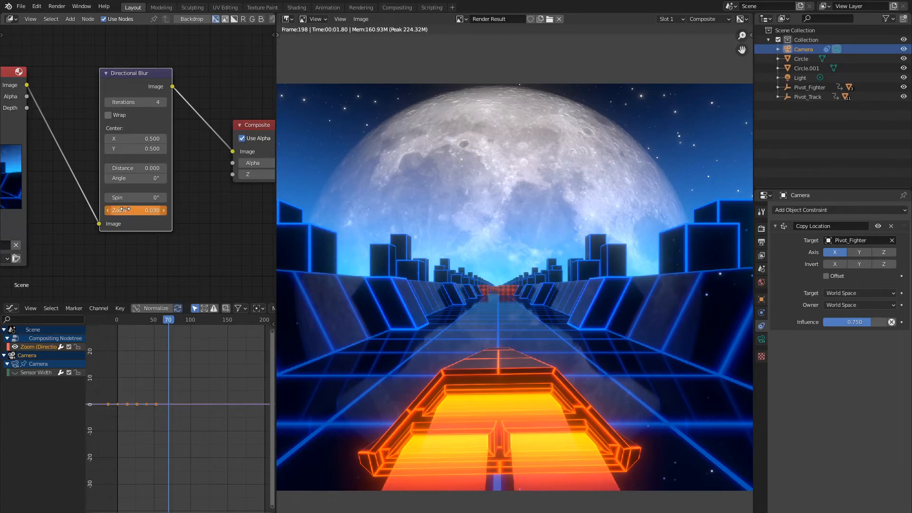
key(i)
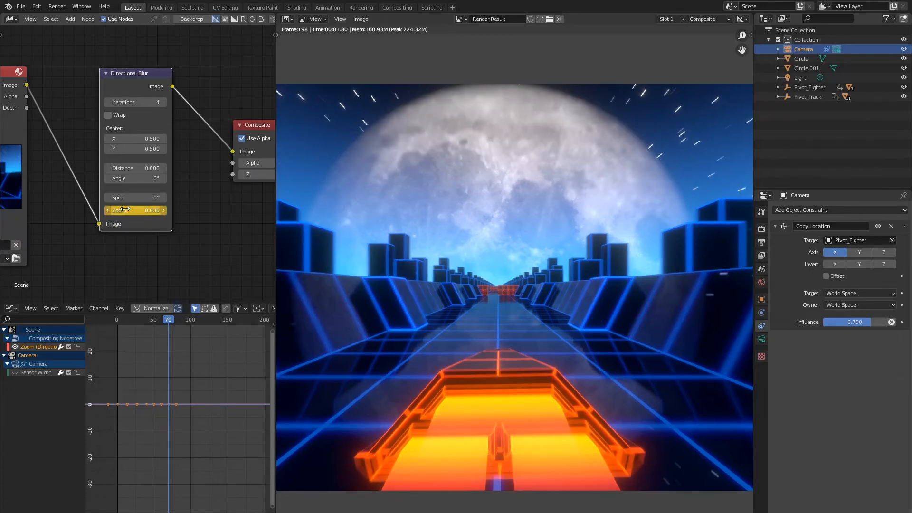
Set the Directional Blur node's zoom back to 0 and keyframe it at frame 100
key(space)
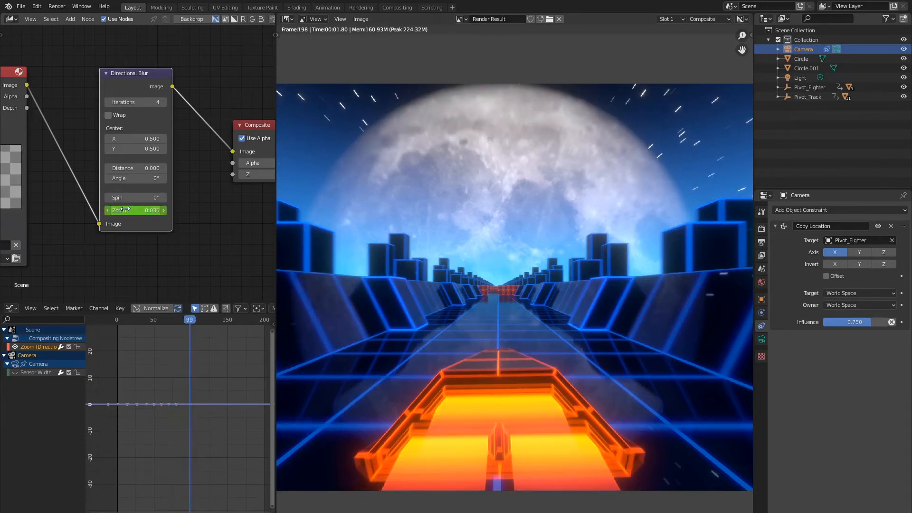
key(Right)
click(125, 209)
text(0)
key(Return)
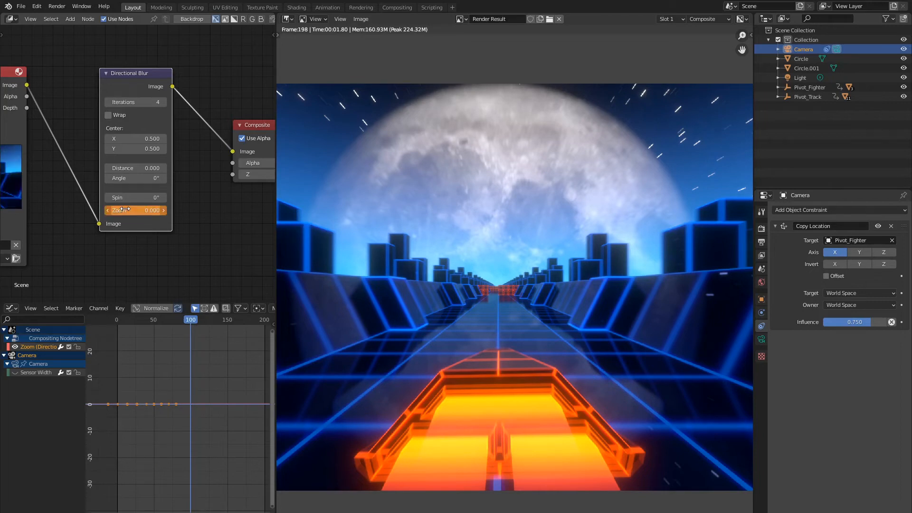
key(i)
key(Home)
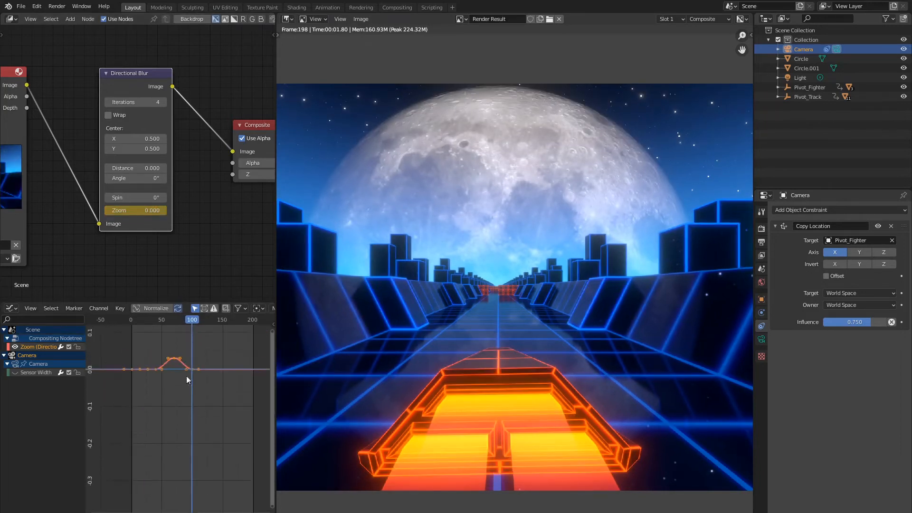
middle_drag(187, 379, 186, 435)
ctrl+middle_drag(187, 435, 189, 413)
middle_drag(197, 407, 195, 384)
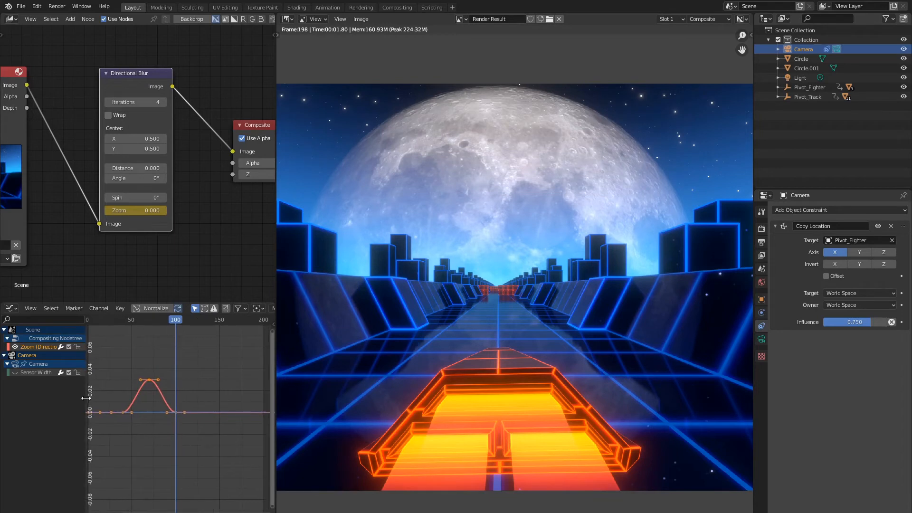
drag(86, 398, 38, 398)
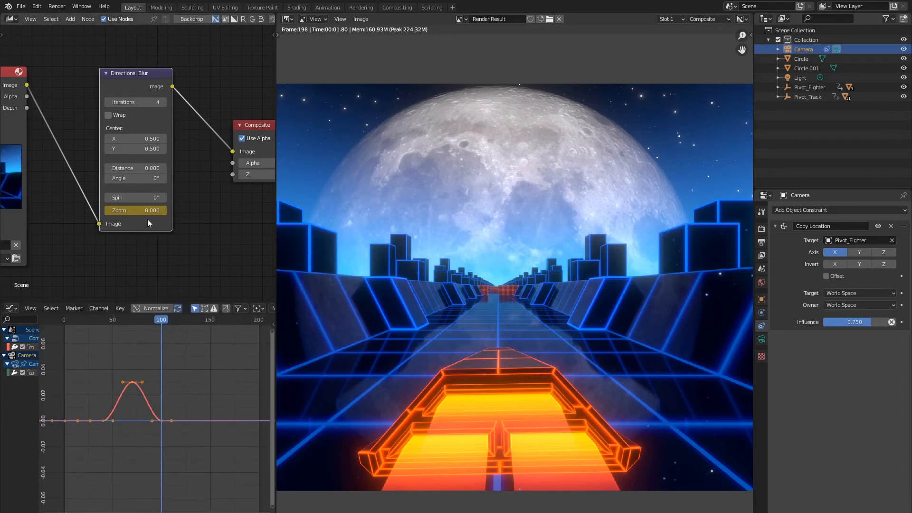
Keyframe the Directional Blur node's zoom of 0 at frame 140
key(Right)
key(Right)
key(Right)
key(Right)
key(Right)
key(Right)
key(Right)
key(Right)
key(Right)
key(Right)
key(Right)
key(Right)
key(Right)
key(Right)
key(Right)
key(Right)
key(Right)
key(Right)
key(Right)
key(Right)
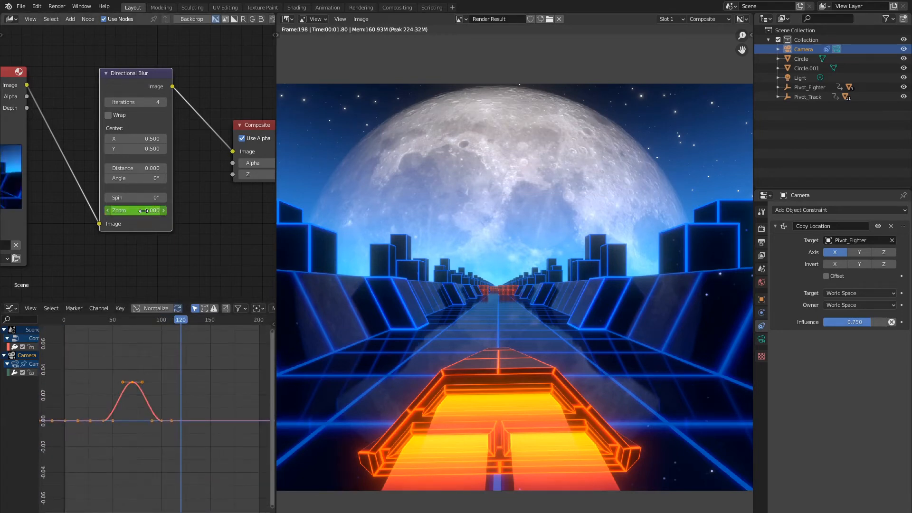
key(Right)
key(Right)
key(Right)
key(Right)
key(Right)
key(Right)
key(Right)
key(Right)
key(Right)
key(Right)
key(Right)
key(Right)
key(Right)
key(Right)
key(Right)
key(Right)
key(Right)
key(Right)
key(Right)
key(Right)
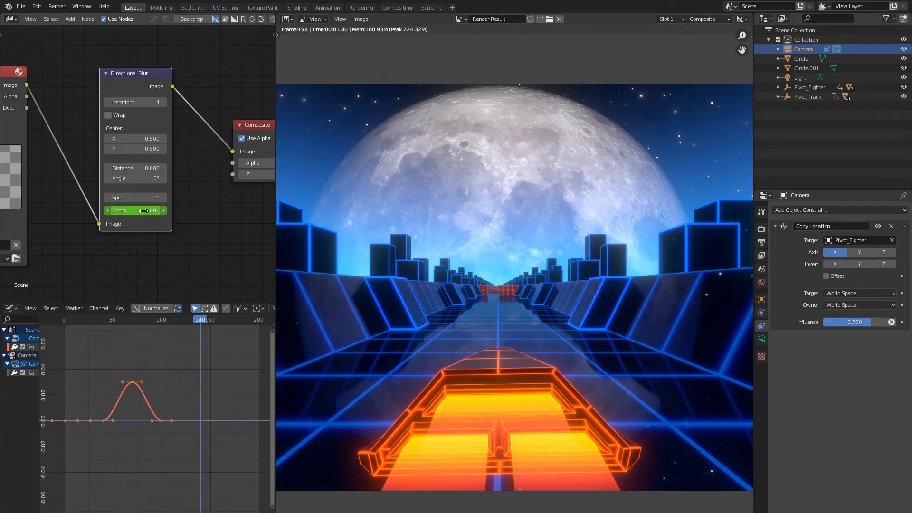
key(i)
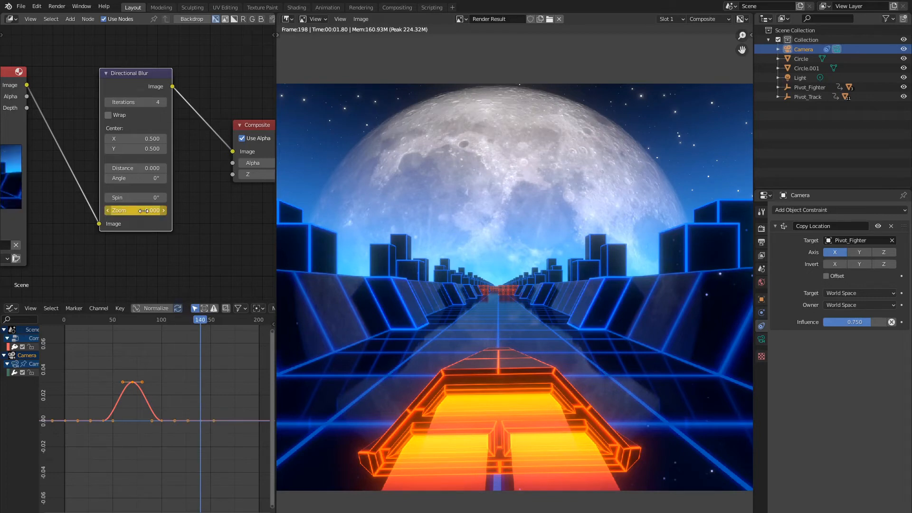
Set the Directional Blur node's zoom to 0.03 and keyframe it at frame 170
key(Right)
key(Right)
key(Right)
key(Right)
key(Right)
key(Right)
key(Right)
key(Right)
key(Right)
key(Right)
key(Right)
key(Right)
key(Right)
key(Right)
key(Right)
key(Right)
key(Right)
key(Right)
key(Right)
key(Right)
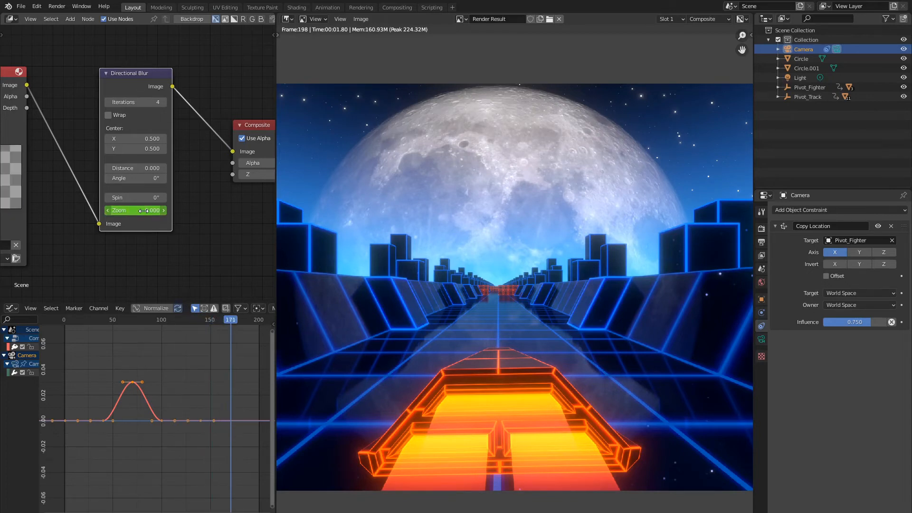
key(Left)
double_click(144, 210)
text(0.03)
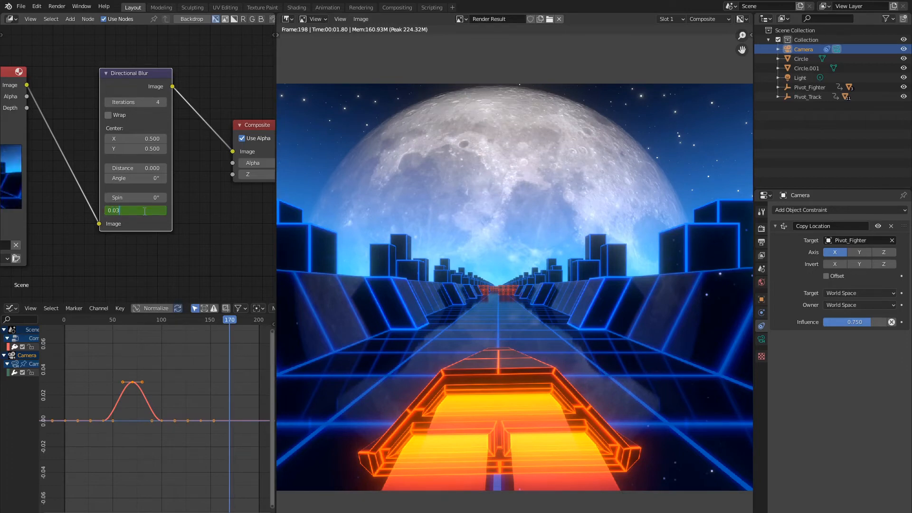
key(Return)
key(i)
Set the Directional Blur node's zoom to 0 and keyframe it at frame 200
key(Right)
key(Right)
key(Right)
key(Right)
key(Right)
key(Right)
key(Right)
key(Right)
key(Right)
key(Right)
key(Right)
key(Right)
key(Right)
key(Right)
key(Right)
key(Right)
key(Right)
key(Right)
key(Right)
key(Right)
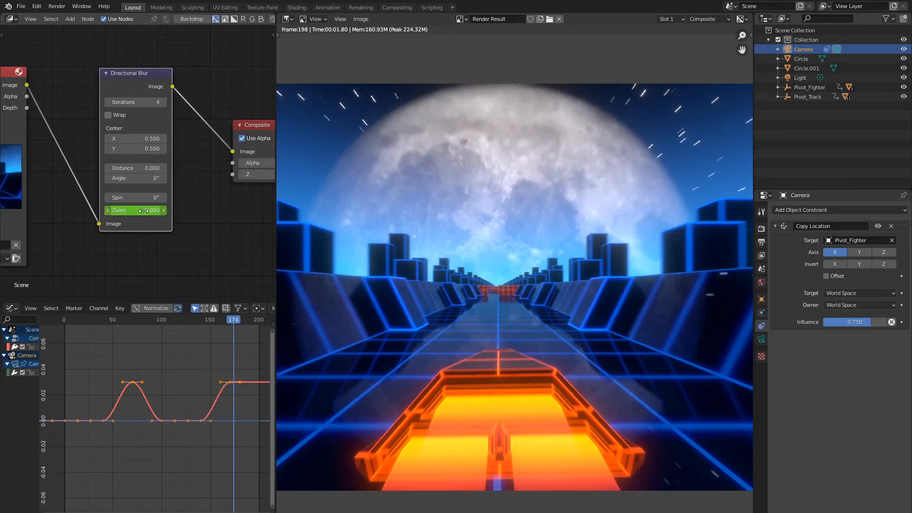
click(145, 211)
text(0)
key(Return)
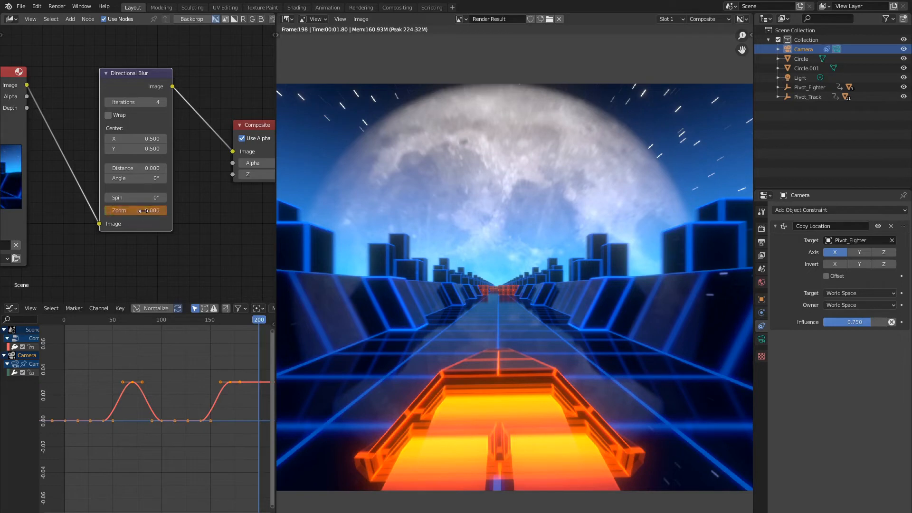
key(i)
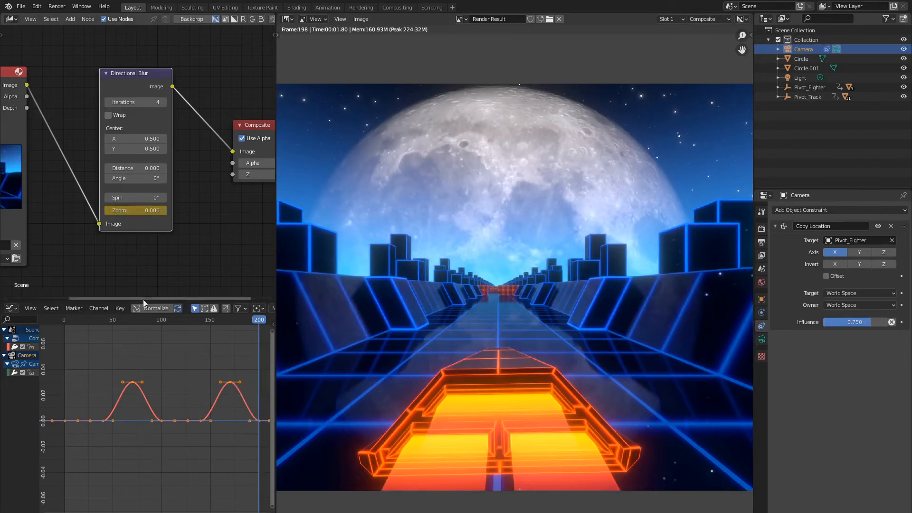
Scale up the handles of the zoom curve's keyframes at frames 100 and 40 to ease both sides of the first peak
ctrl+middle_drag(132, 397, 144, 377)
click(107, 387)
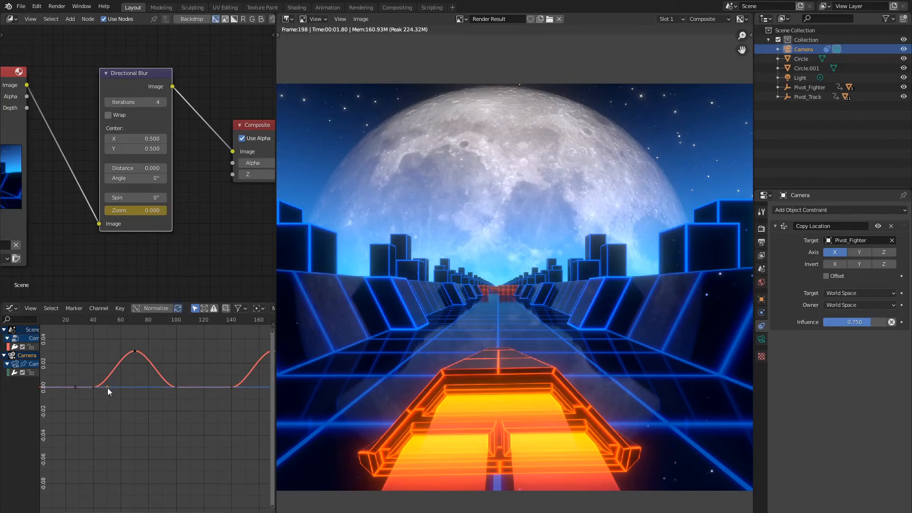
key(s)
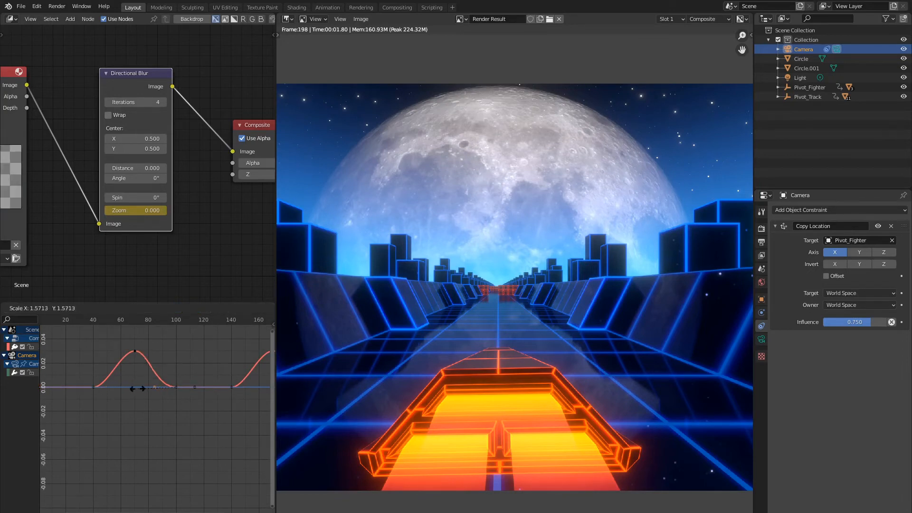
click(98, 387)
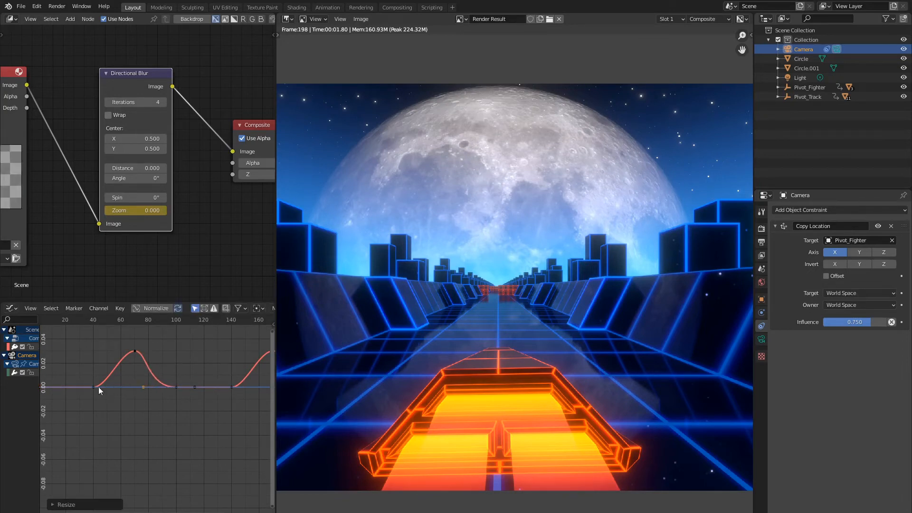
key(s)
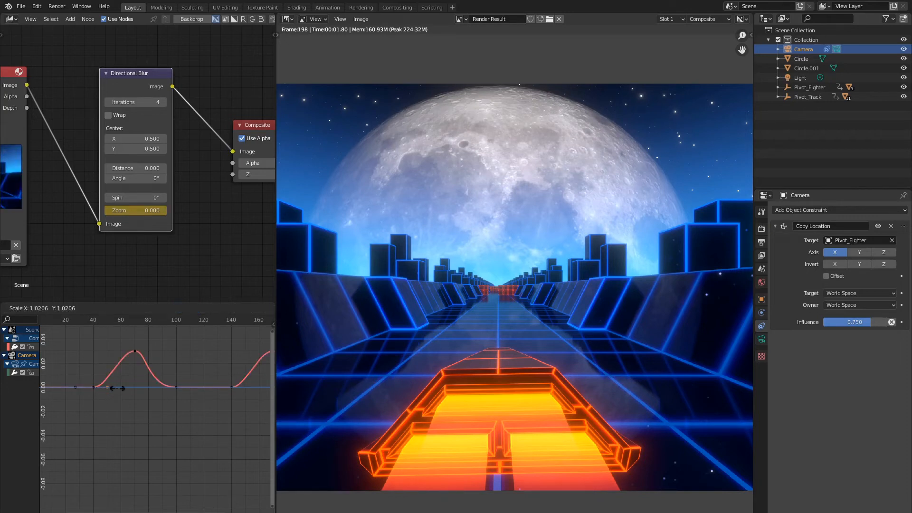
click(157, 388)
middle_drag(215, 393, 105, 399)
Scale up the handles of the zoom curve's keyframes at frames 140 and 200 to ease both sides of the second peak
key(ctrl+z)
key(ctrl+z)
key(s)
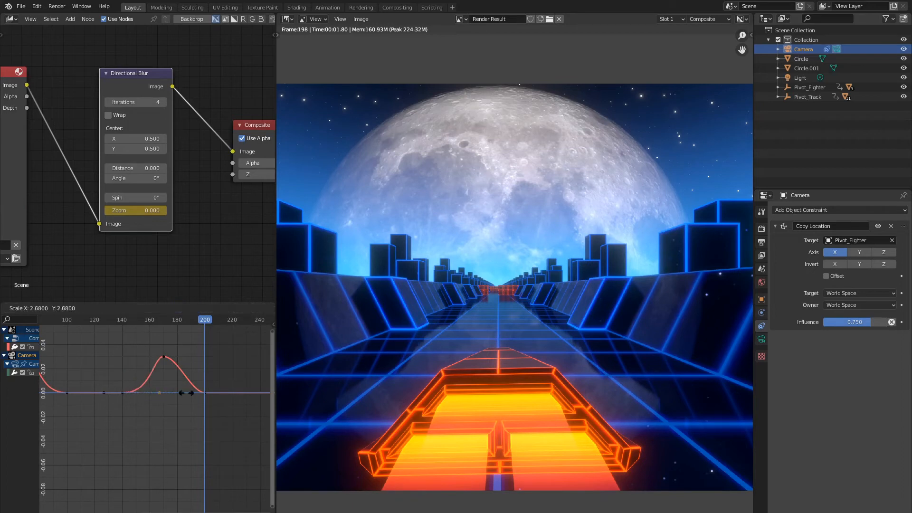
click(189, 393)
click(204, 392)
key(s)
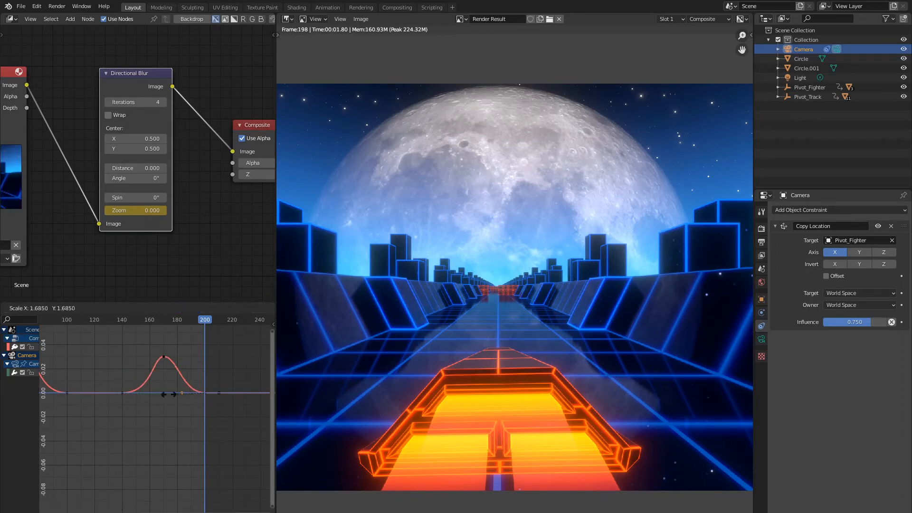
click(149, 395)
middle_drag(119, 410, 167, 429)
scroll(167, 429, down, 1)
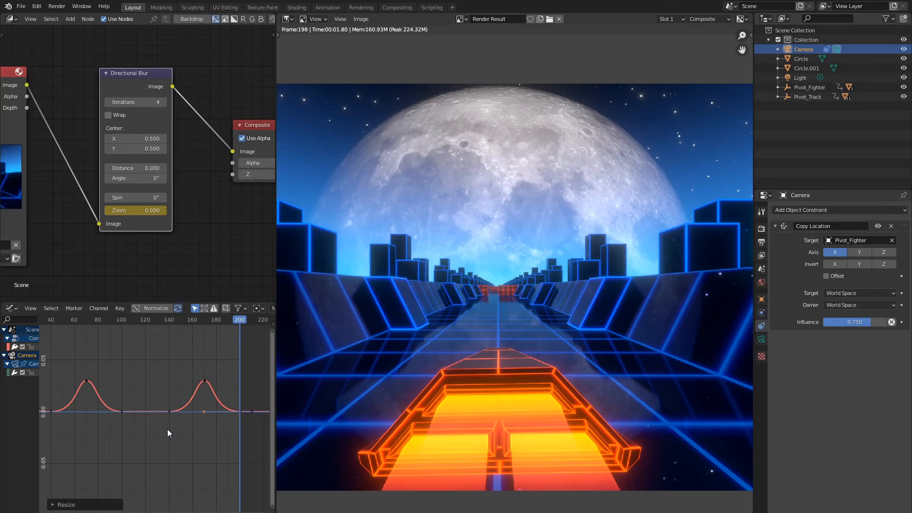
Move to frame 69 at the first blur peak and render a still image to check the zoom blur
shift+right_click(86, 363)
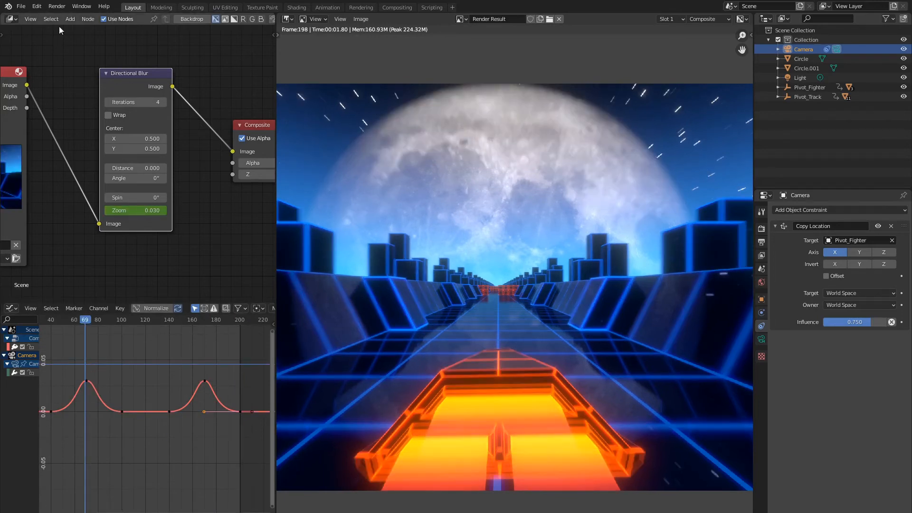
click(57, 7)
click(76, 17)
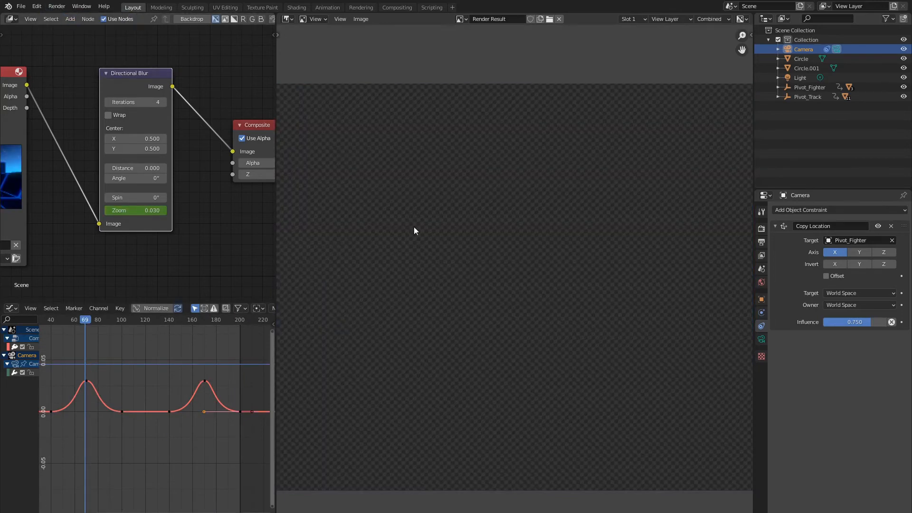
scroll(449, 235, down, 3)
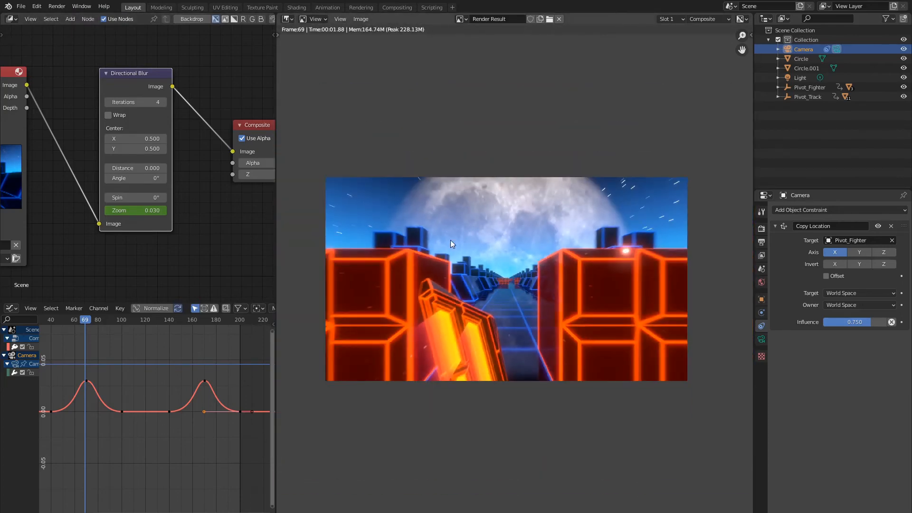
scroll(450, 241, up, 1)
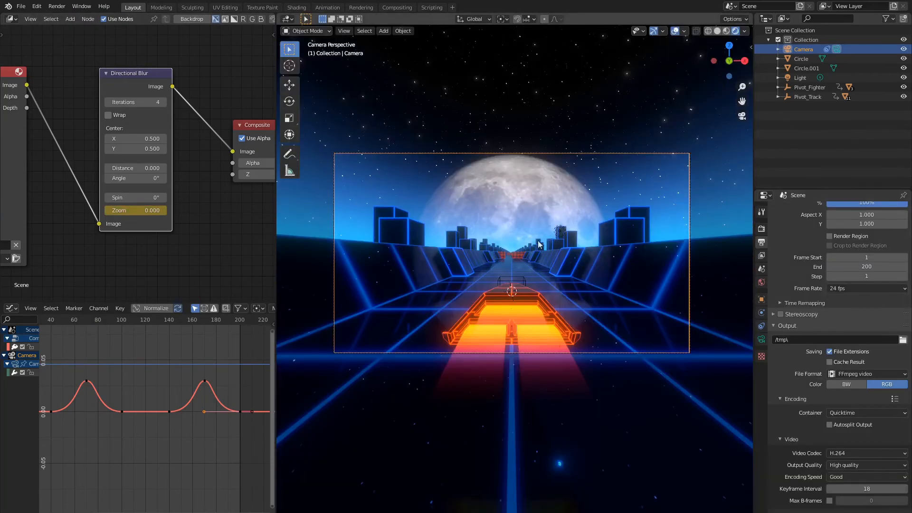
Turn the Compositor area into a Shader Editor and select the tall rear row of buildings beside the track to display its material
scroll(500, 236, up, 10)
scroll(527, 315, up, 6)
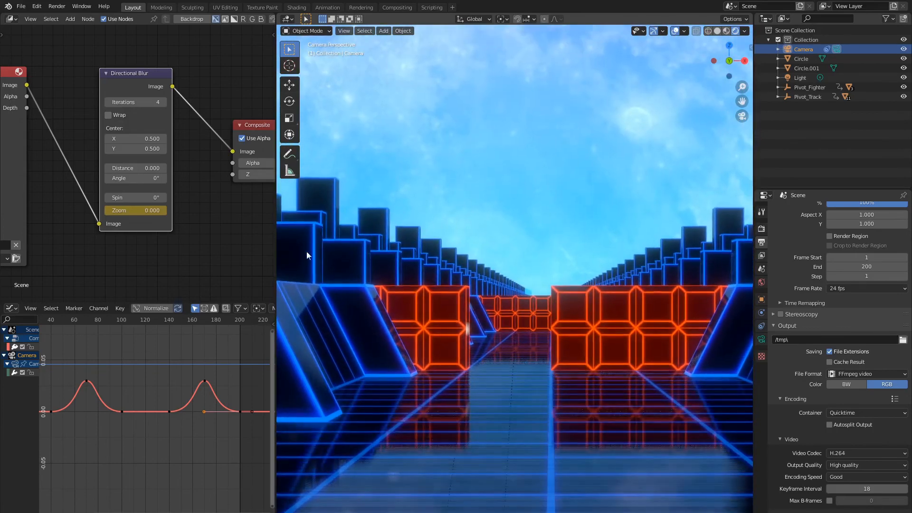
click(351, 259)
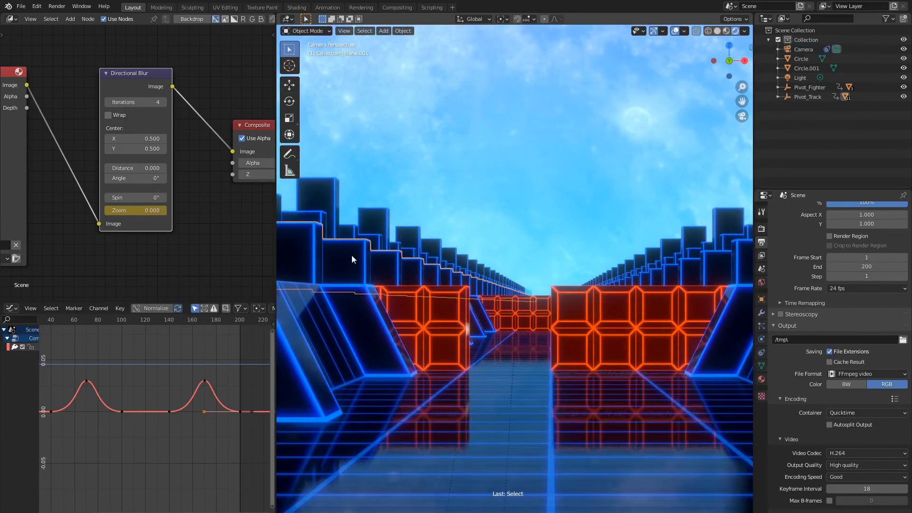
click(11, 19)
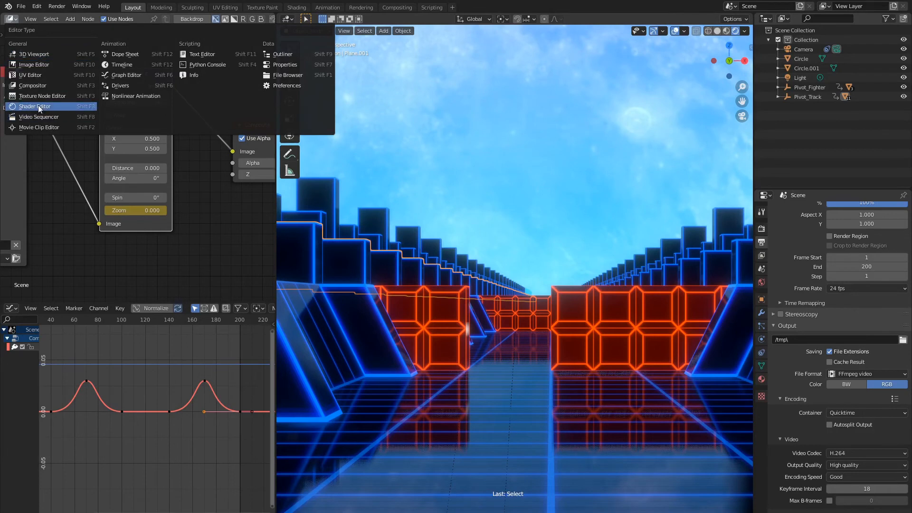
click(38, 106)
click(349, 218)
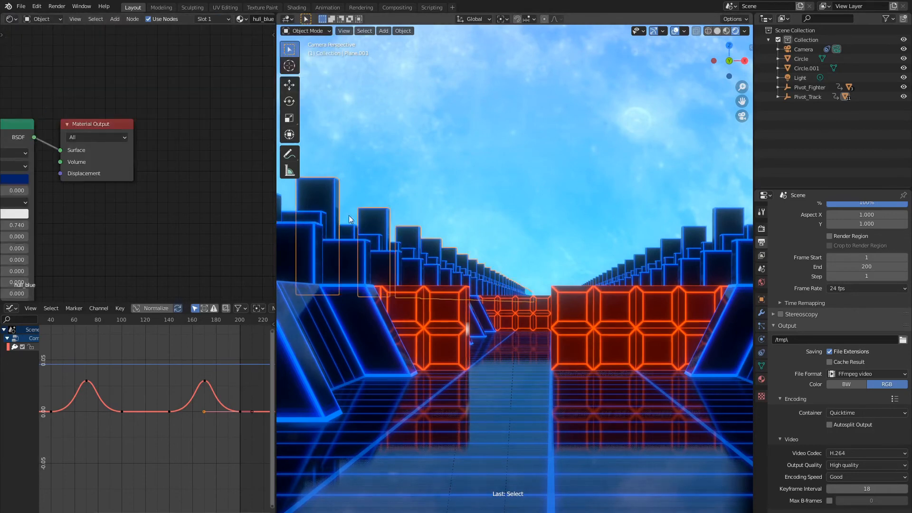
Widen the node editing area and add a Camera Data node to the hull_blue material above the Principled BSDF
drag(276, 206, 387, 204)
scroll(184, 190, down, 2)
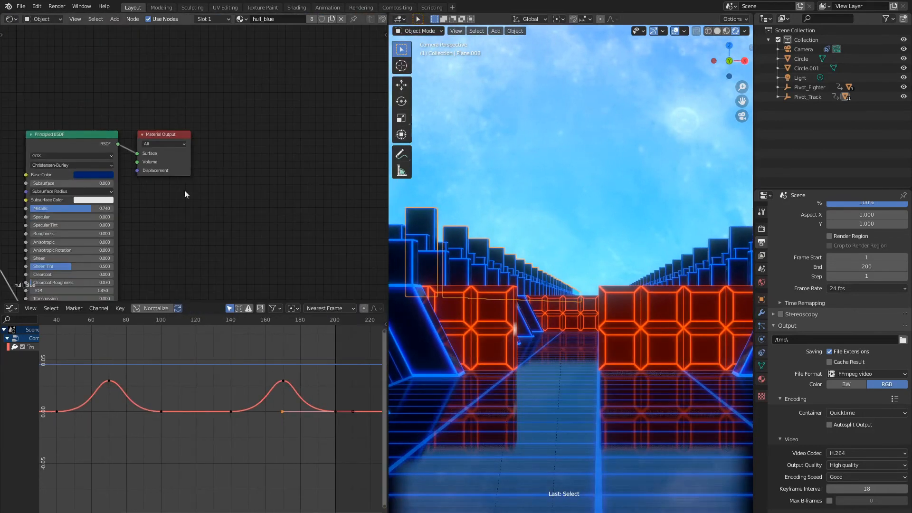
middle_drag(185, 190, 379, 232)
scroll(184, 138, down, 3)
middle_drag(112, 133, 149, 146)
key(shift+a)
mouse_move(65, 86)
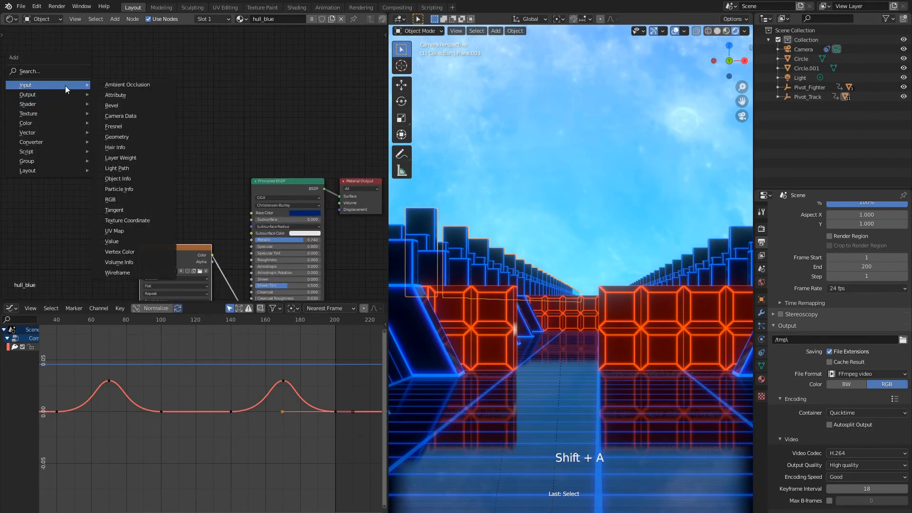
click(126, 115)
click(143, 137)
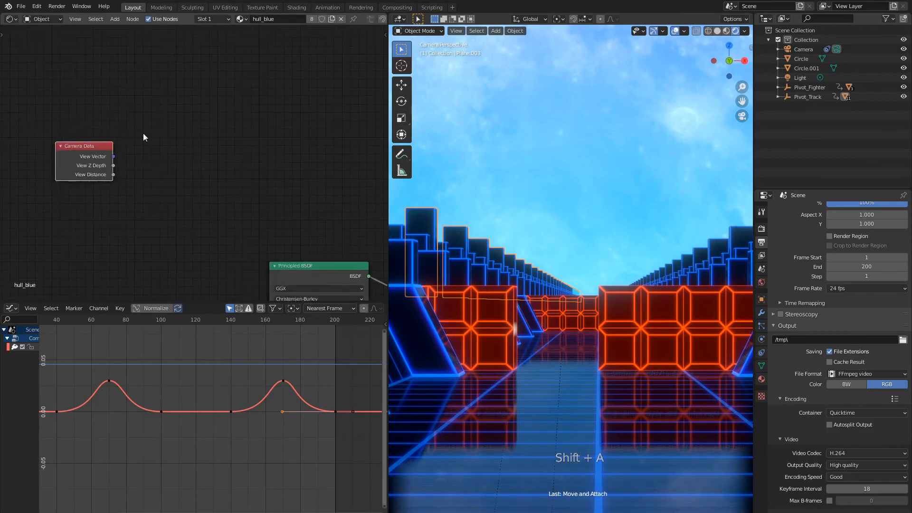
Add a Math node set to Multiply and connect the camera's View Z Depth to its first value
key(shift+a)
mouse_move(124, 189)
click(189, 263)
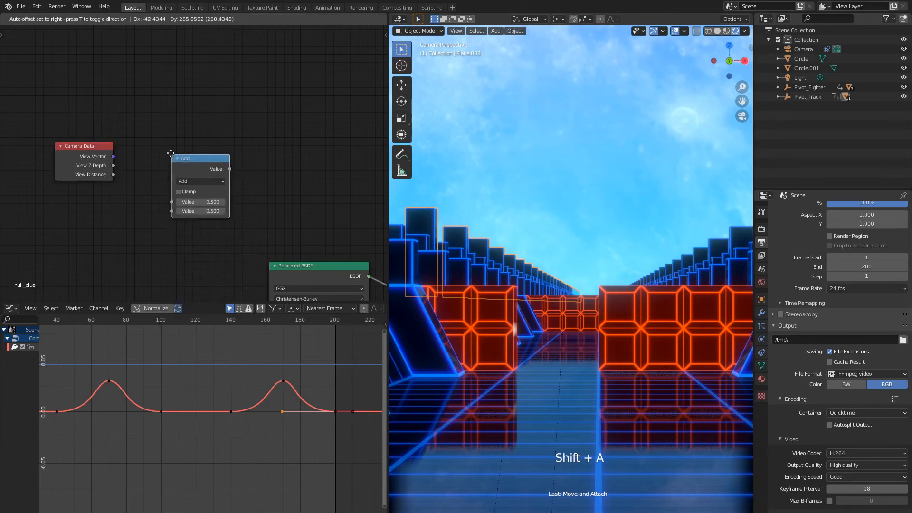
click(159, 140)
drag(113, 165, 162, 190)
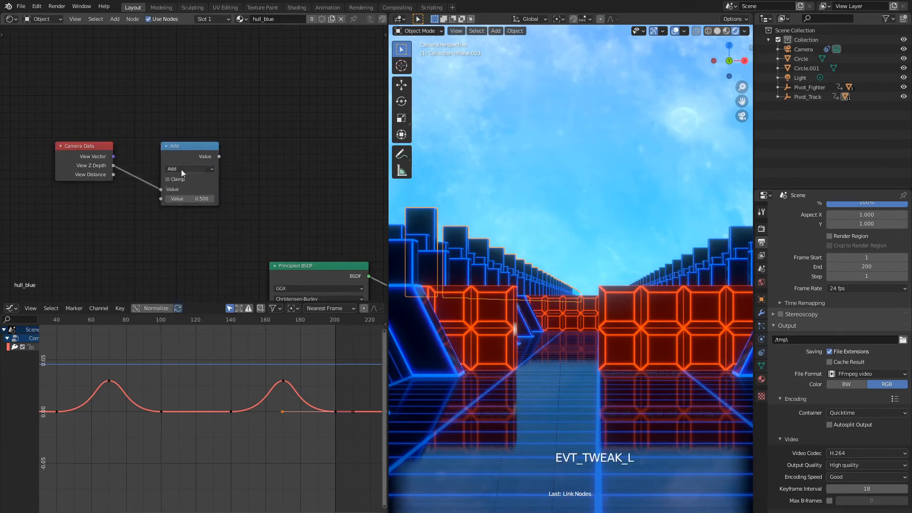
click(181, 169)
click(198, 215)
middle_drag(263, 173, 174, 187)
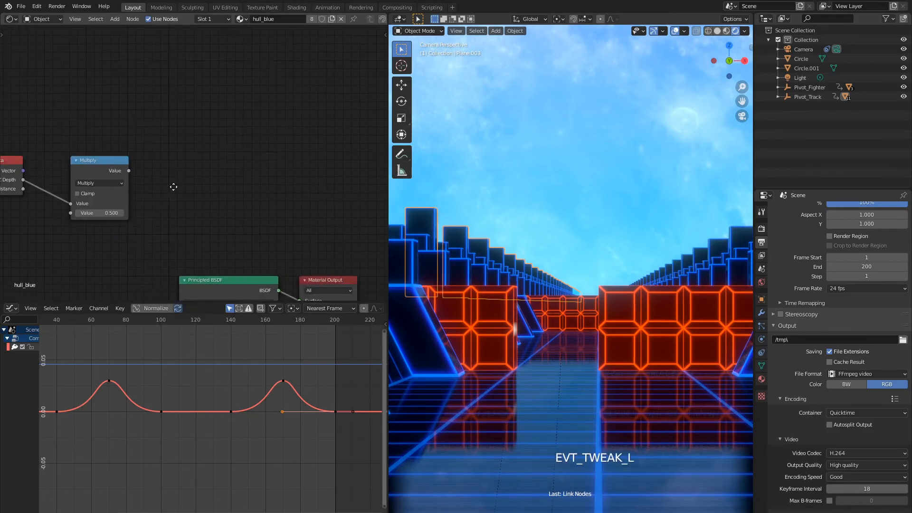
Add a ColorRamp node and connect the Multiply result to its Fac input
key(shift+a)
mouse_move(176, 156)
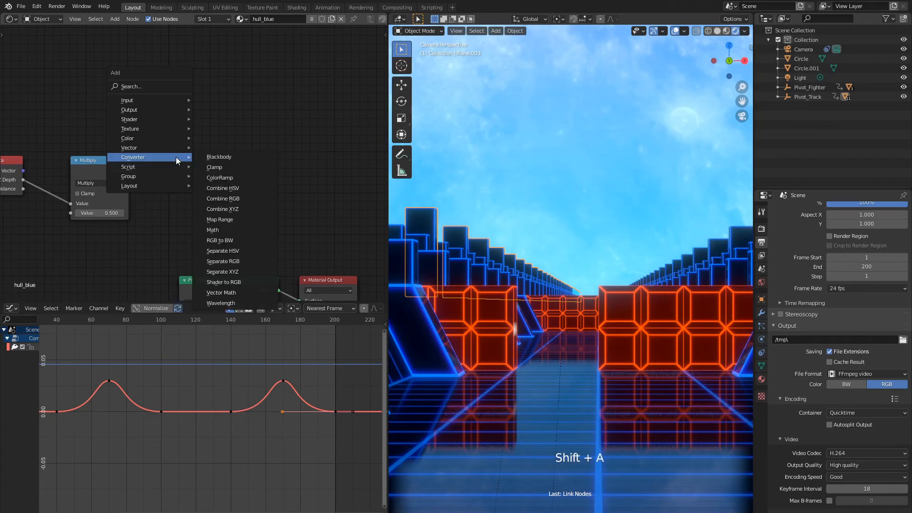
click(232, 174)
click(202, 161)
drag(129, 170, 172, 191)
Reverse the ColorRamp, with the white stop at position 0.827 and the dark stop near the end recolored to grey 9B9B9B
drag(180, 160, 245, 168)
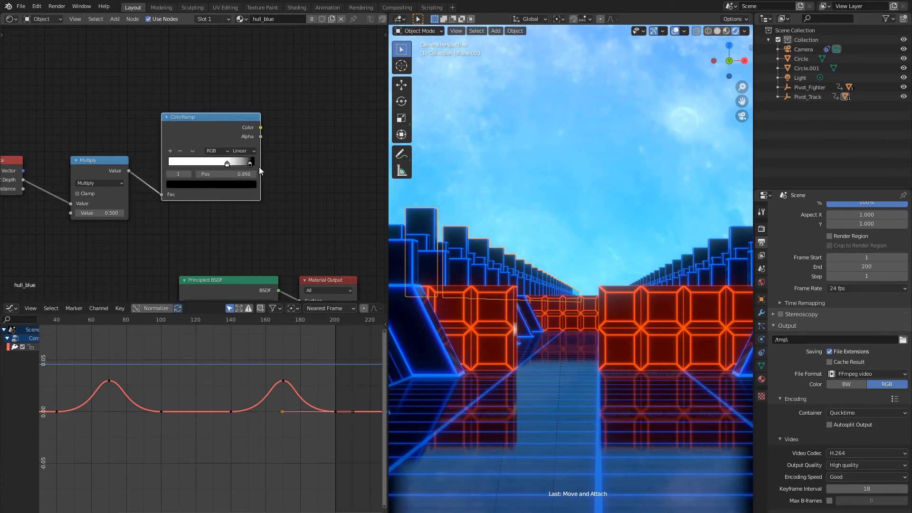
click(235, 184)
click(223, 146)
text(999999)
key(Return)
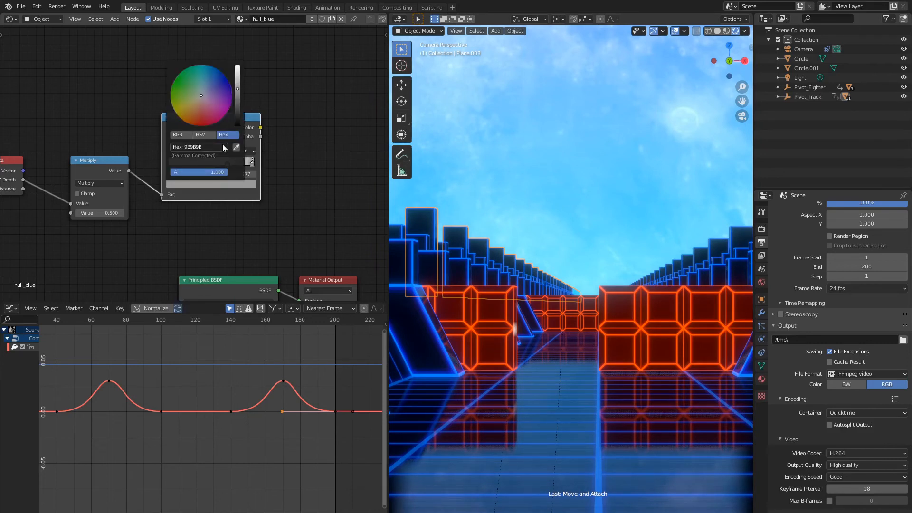
drag(226, 164, 240, 167)
Add an Emission shader node between the ColorRamp and the Material Output
middle_drag(253, 222, 147, 225)
key(shift+a)
mouse_move(167, 90)
click(223, 119)
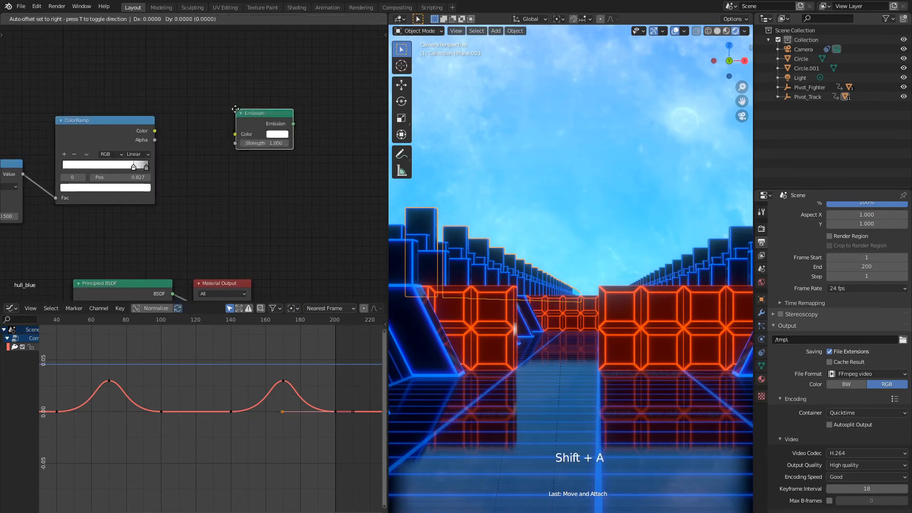
click(206, 179)
middle_drag(205, 179, 152, 168)
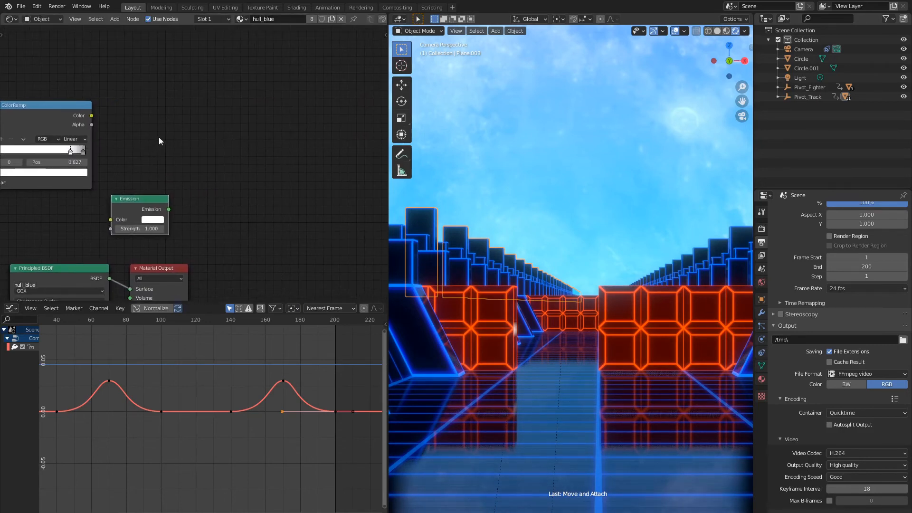
Add a Mix Shader node, connecting the ColorRamp color to its Fac and the Emission to its first shader input
key(shift+a)
mouse_move(164, 133)
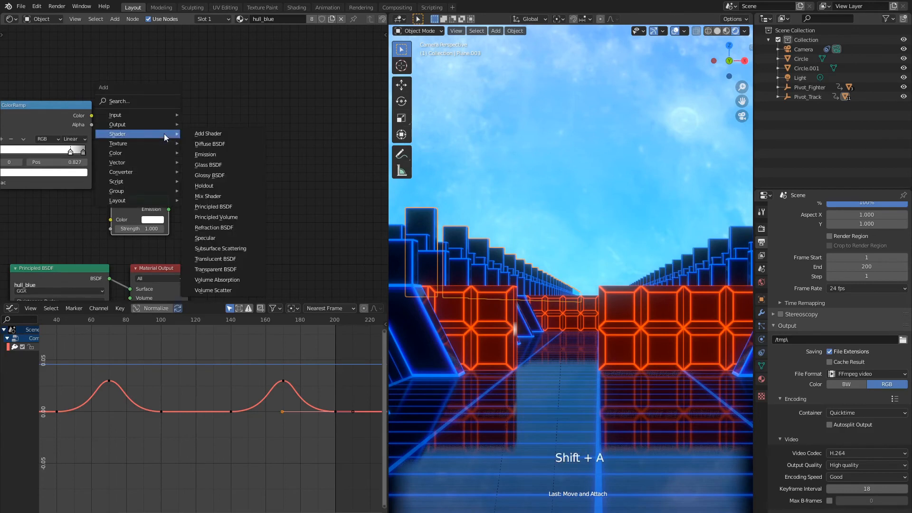
click(218, 195)
click(211, 176)
drag(92, 117, 204, 144)
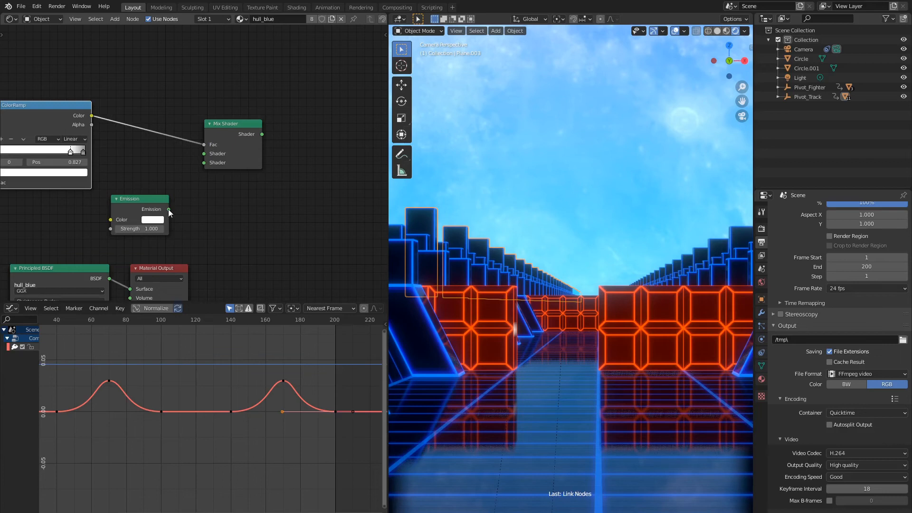
click(168, 207)
drag(180, 173, 204, 153)
Connect the Principled BSDF to the Mix Shader's second input and the mix to the output's Surface, rearranging the nodes
middle_drag(211, 224, 187, 158)
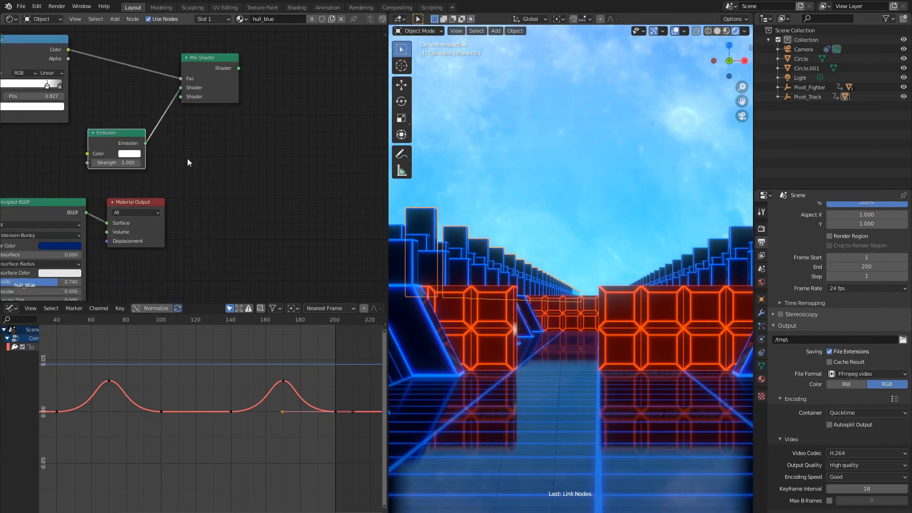
click(135, 204)
key(g)
click(306, 102)
drag(89, 213, 181, 98)
click(118, 132)
key(g)
click(111, 98)
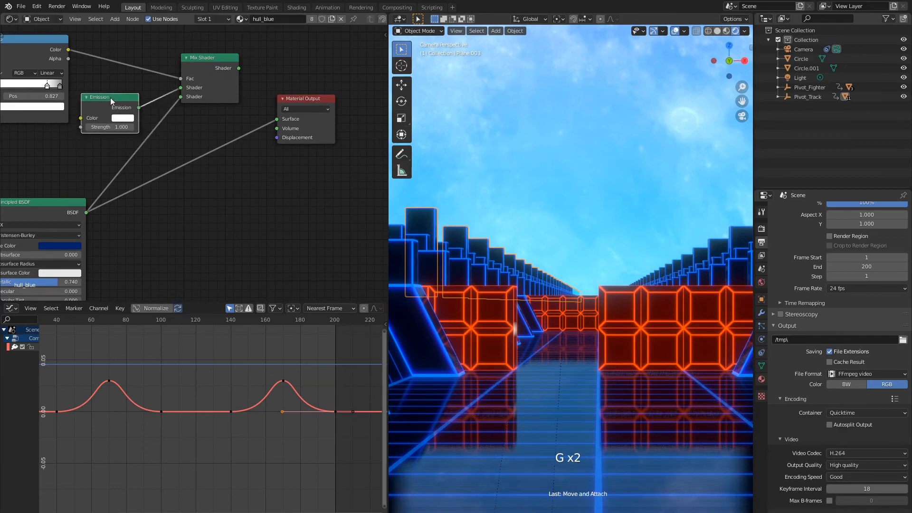
drag(239, 68, 276, 119)
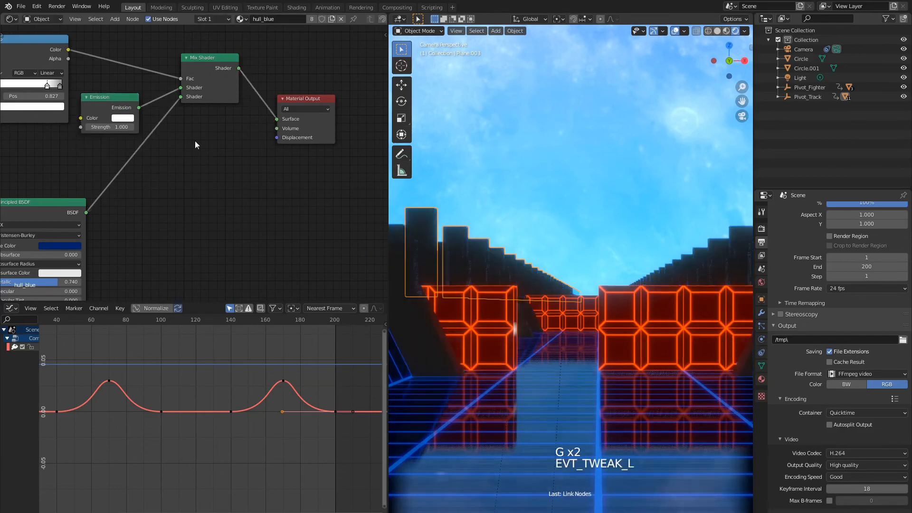
middle_drag(195, 140, 257, 185)
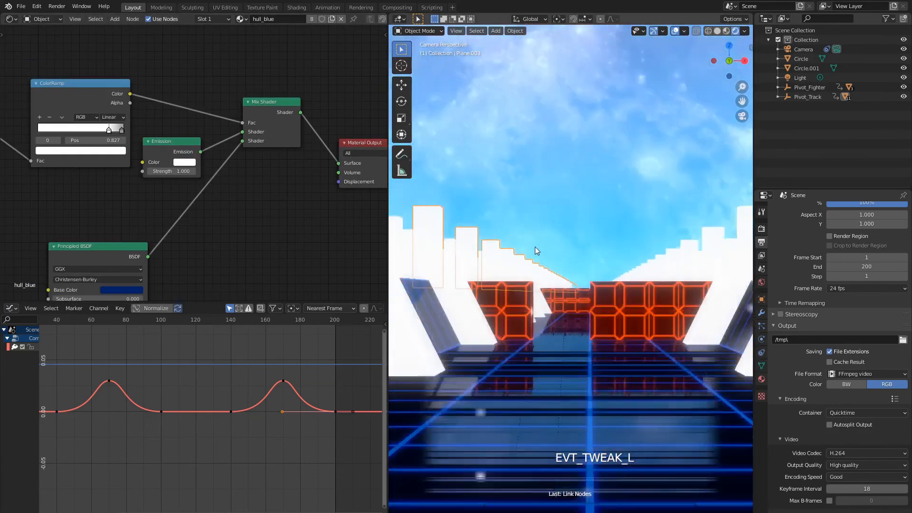
Set the Multiply node's second value to 0.002
middle_drag(9, 150, 204, 193)
scroll(203, 193, up, 4)
drag(197, 221, 169, 222)
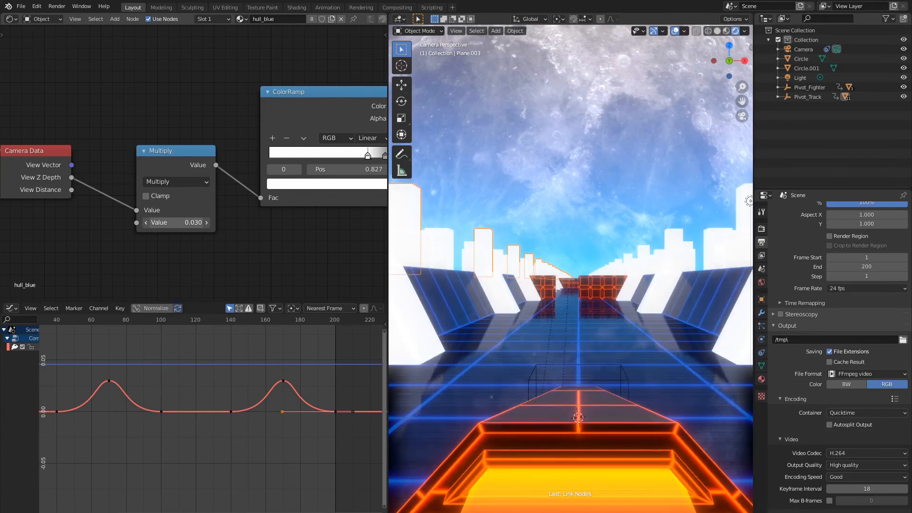
click(209, 221)
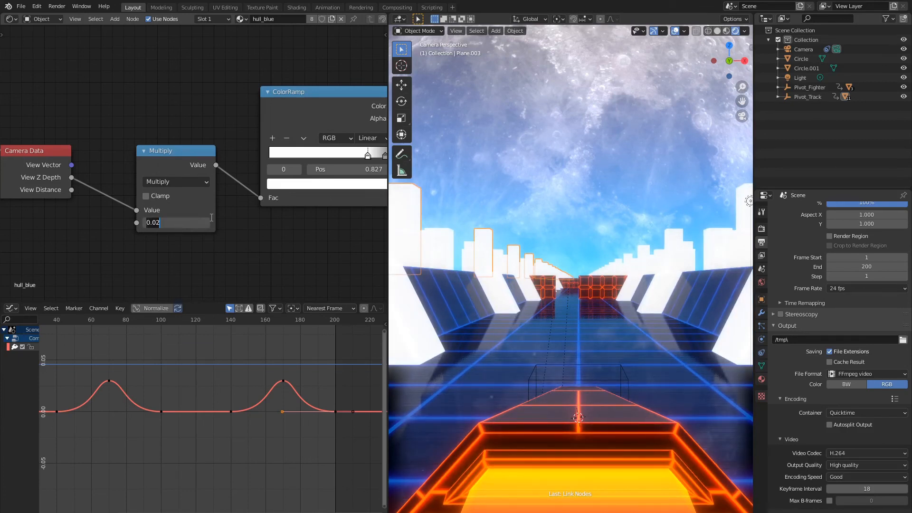
text(0.002)
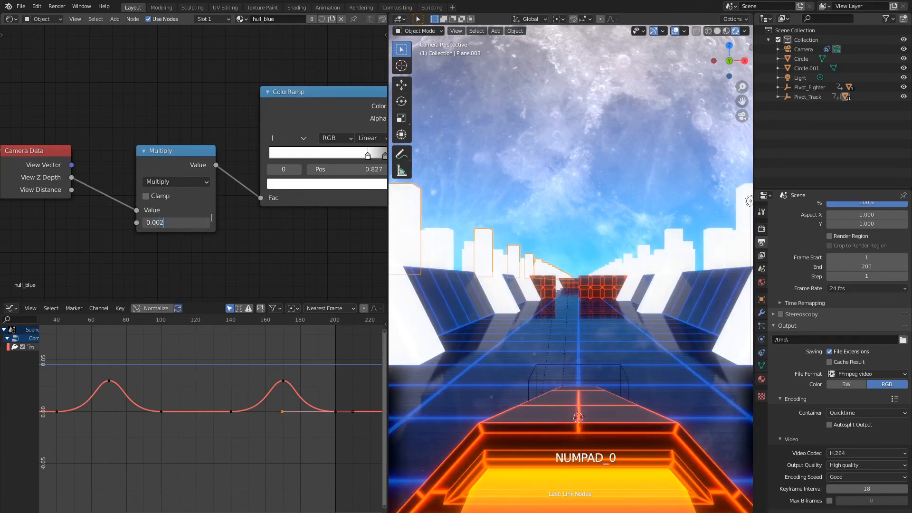
key(Return)
Move the ColorRamp's white stop to position 0.632 and its grey stop to the end of the ramp
middle_drag(327, 220, 224, 251)
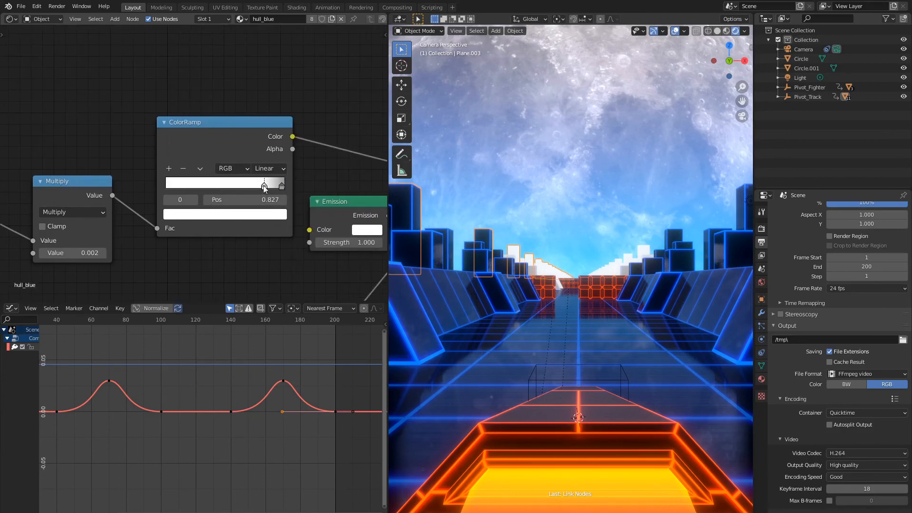
drag(264, 186, 238, 188)
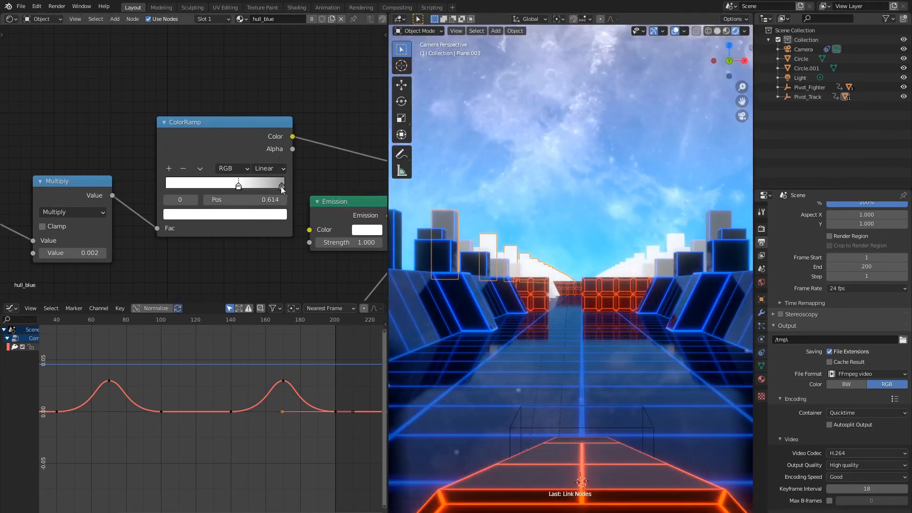
mouse_move(238, 186)
mouse_down()
mouse_move(249, 187)
mouse_move(239, 185)
mouse_up()
Try a Multiply value of 0.004, then set it back to 0.002
click(87, 251)
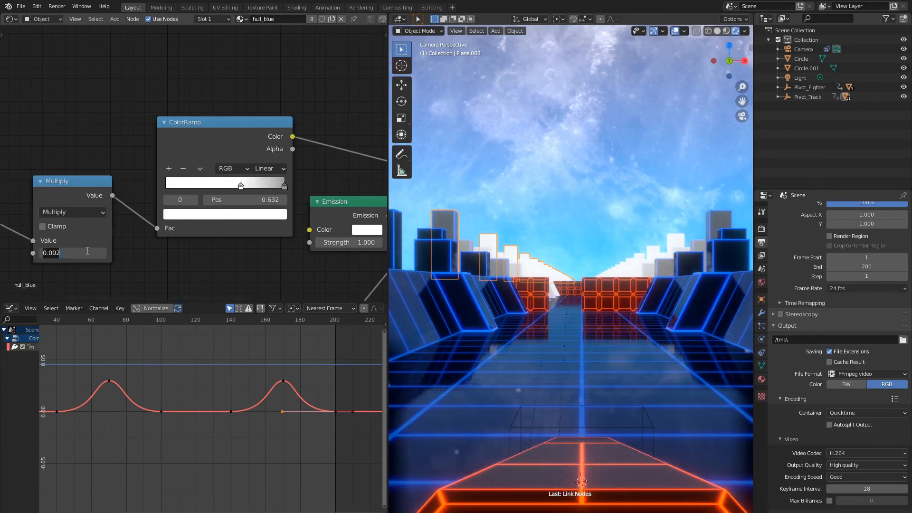
click(87, 251)
key(Return)
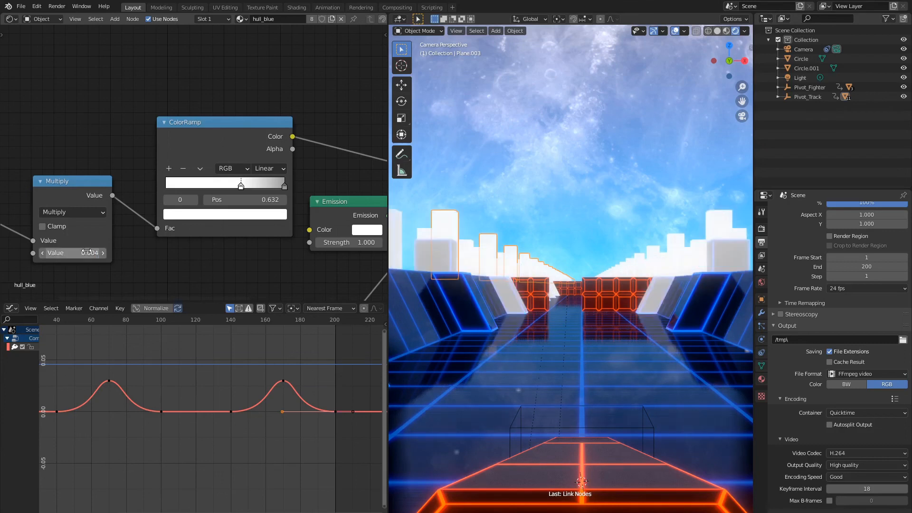
click(89, 253)
text(2)
key(Return)
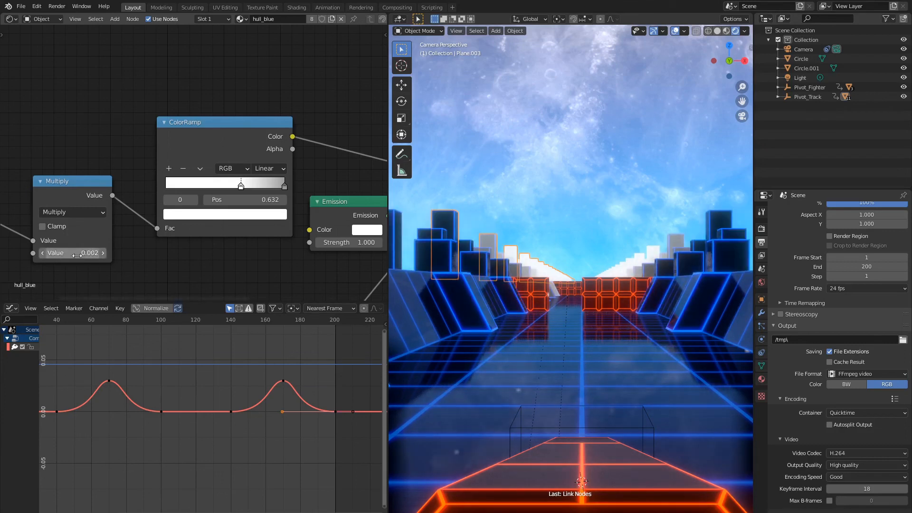
Lower the Multiply node's value to 0.001 and deselect all objects in the scene
click(77, 255)
key(BackSpace)
text(15)
key(Return)
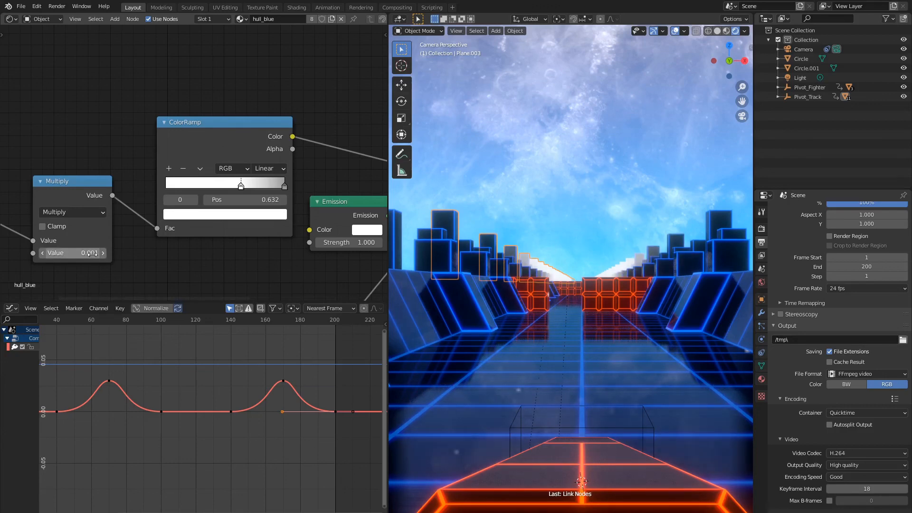
key(a)
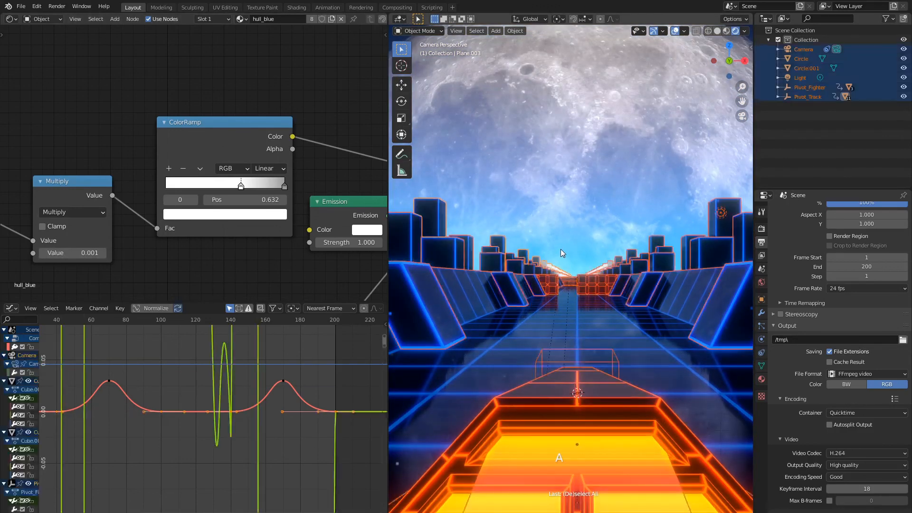
key(a)
key(a)
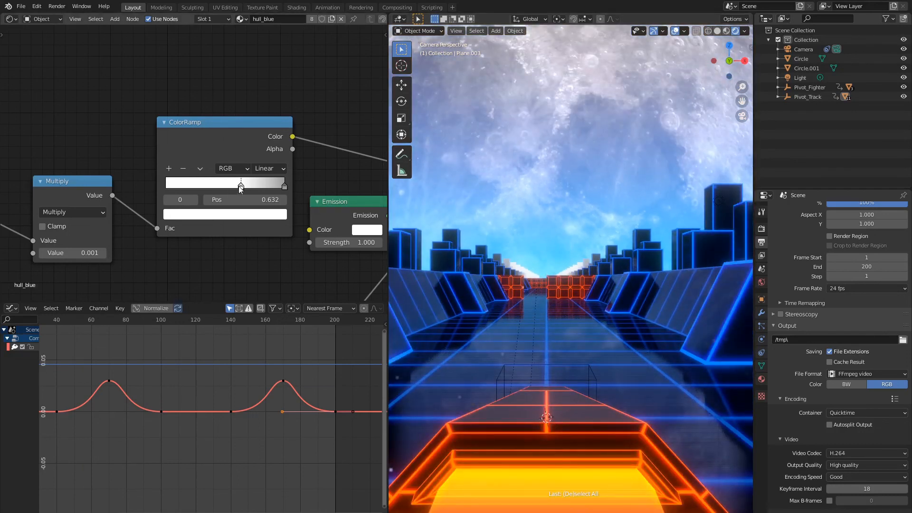
Move the ColorRamp's white stop to position 0.364 and set the Emission color to hex 72F1FE
drag(241, 188, 209, 188)
middle_drag(278, 243, 100, 220)
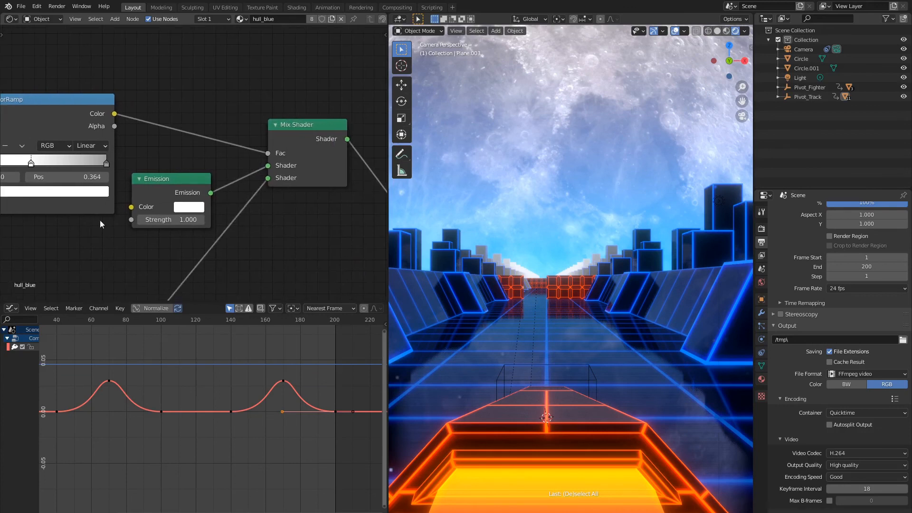
click(187, 207)
click(222, 155)
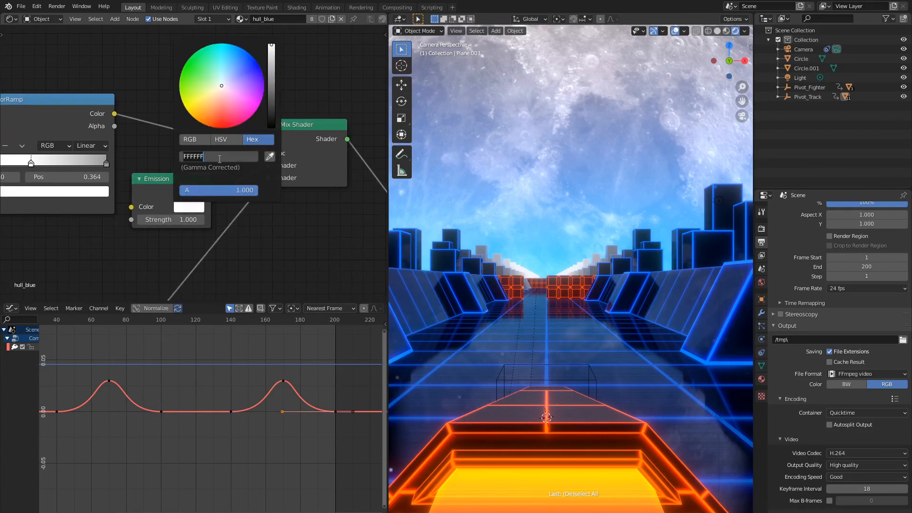
text(72F1FE)
key(Return)
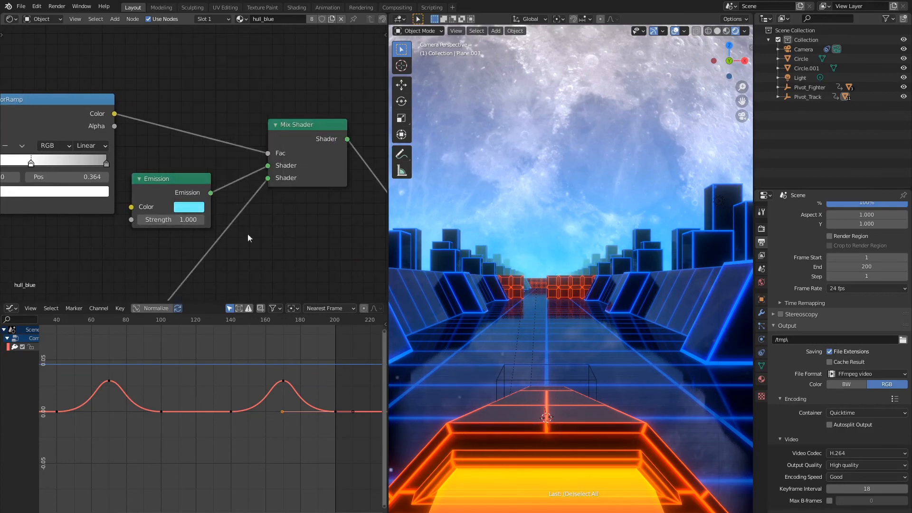